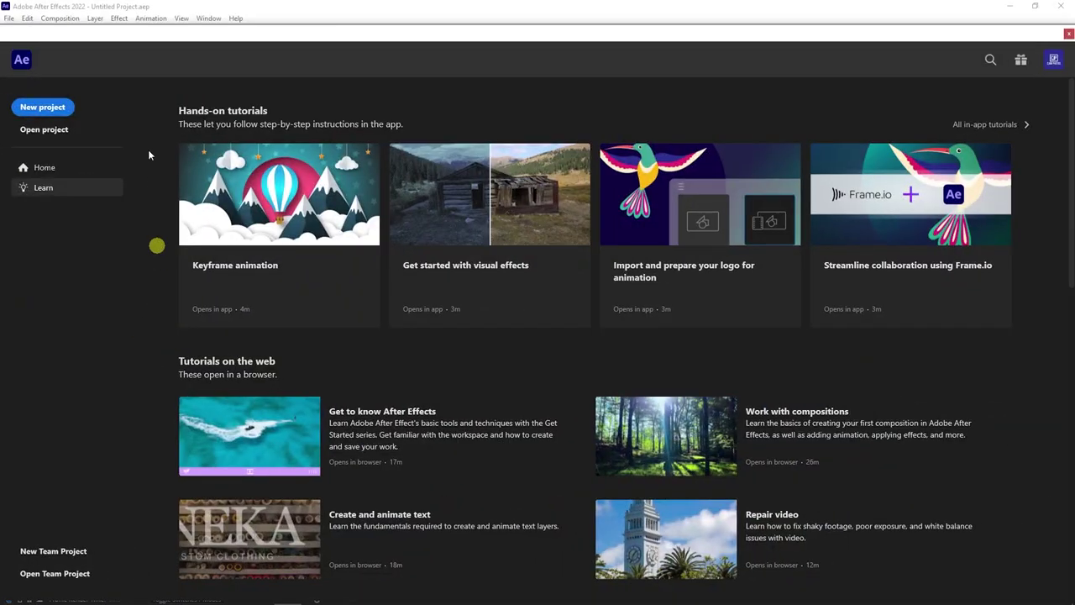
Start a new project with a 1080×1350, 29.97 fps, 15-second composition 'LSPV Audio Waveform Tutorial'
left_click(62, 106)
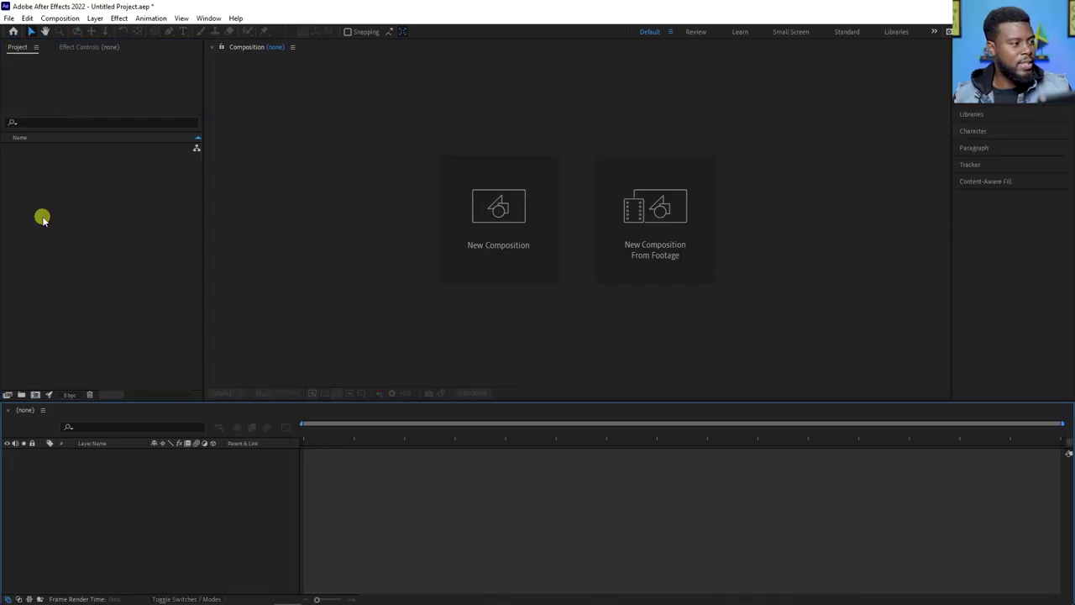
left_click(60, 17)
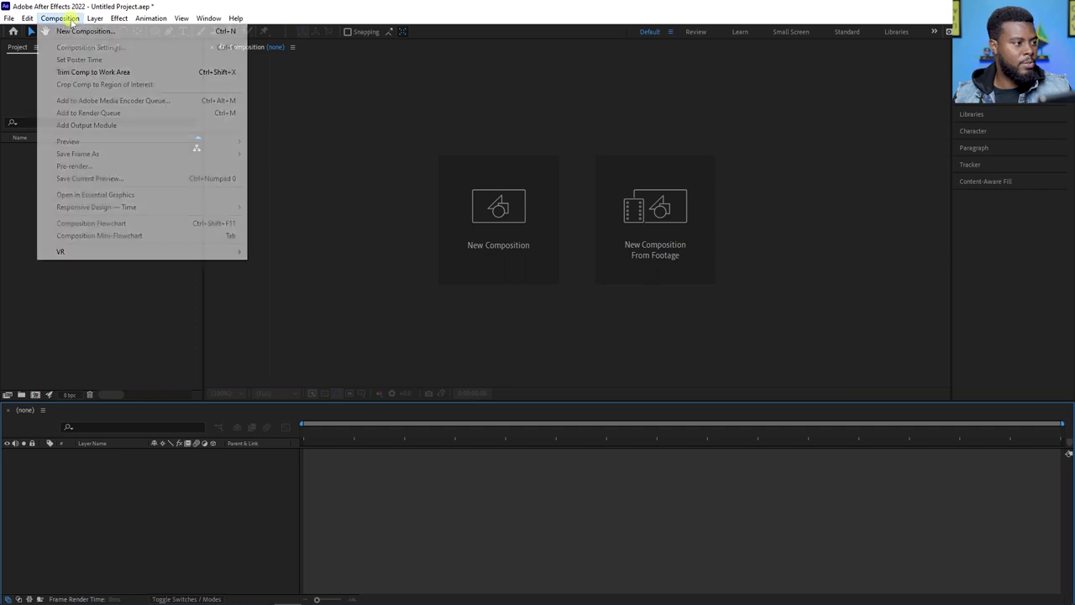
left_click(75, 32)
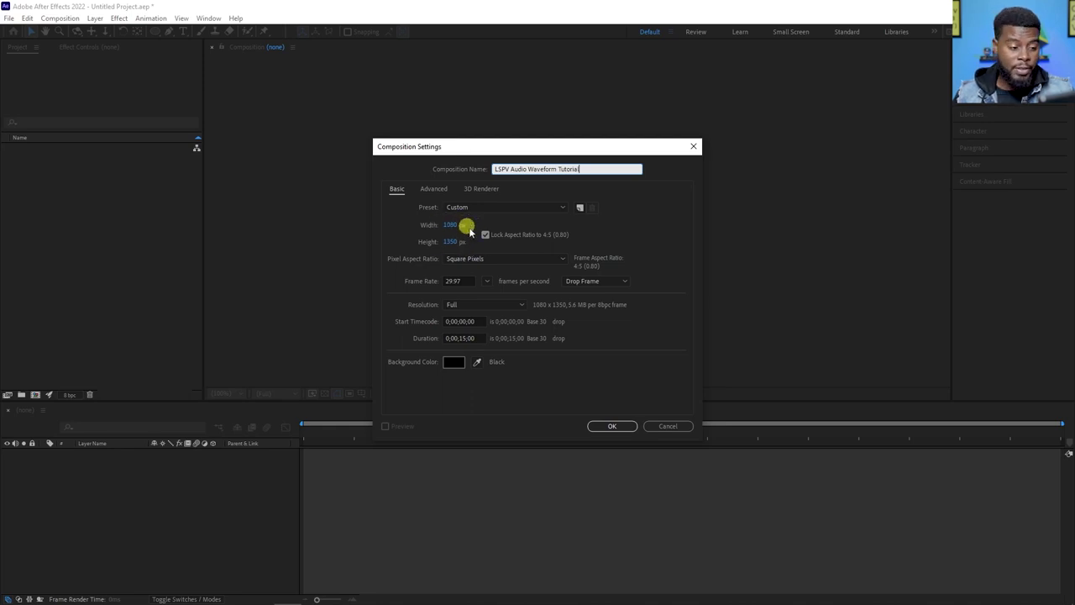
left_click(620, 426)
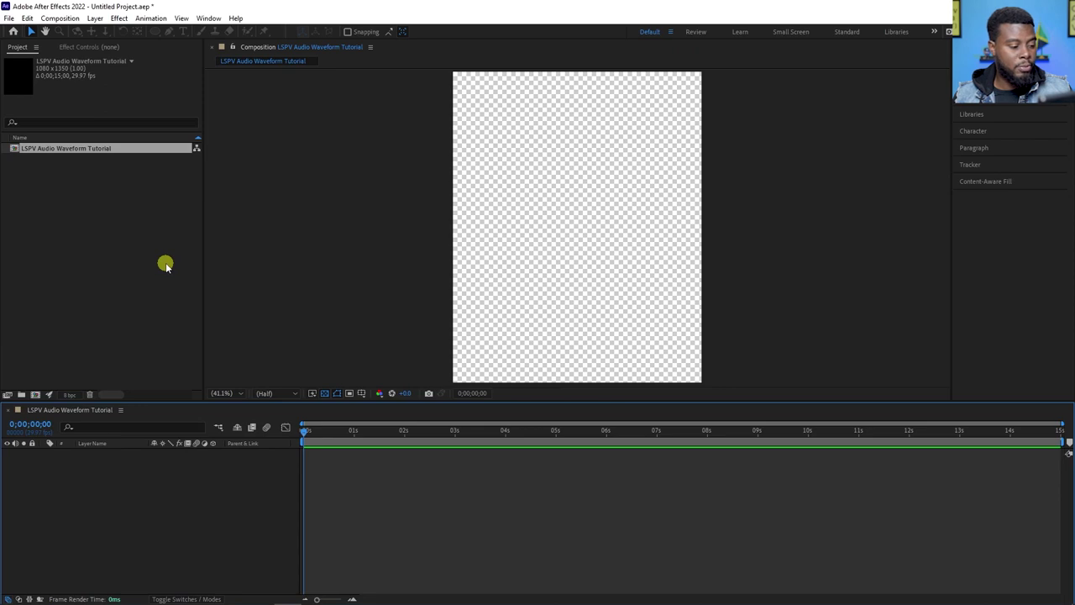
Import the Hold Me music .wav into the project and place it in the composition timeline
key("alt+Tab")
left_click_drag(644, 271, 132, 207)
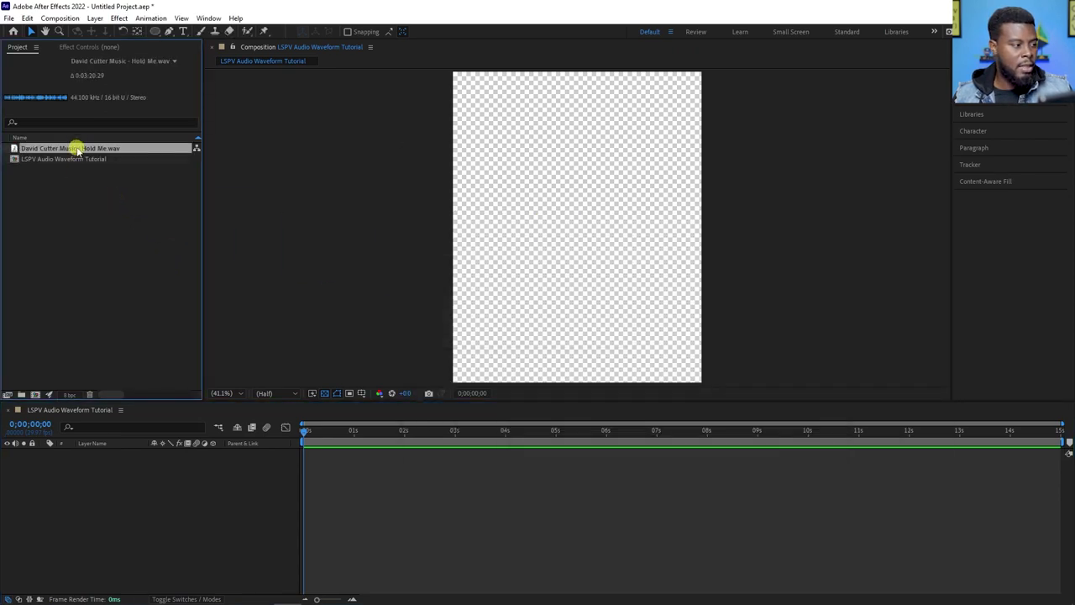
left_click_drag(76, 148, 91, 461)
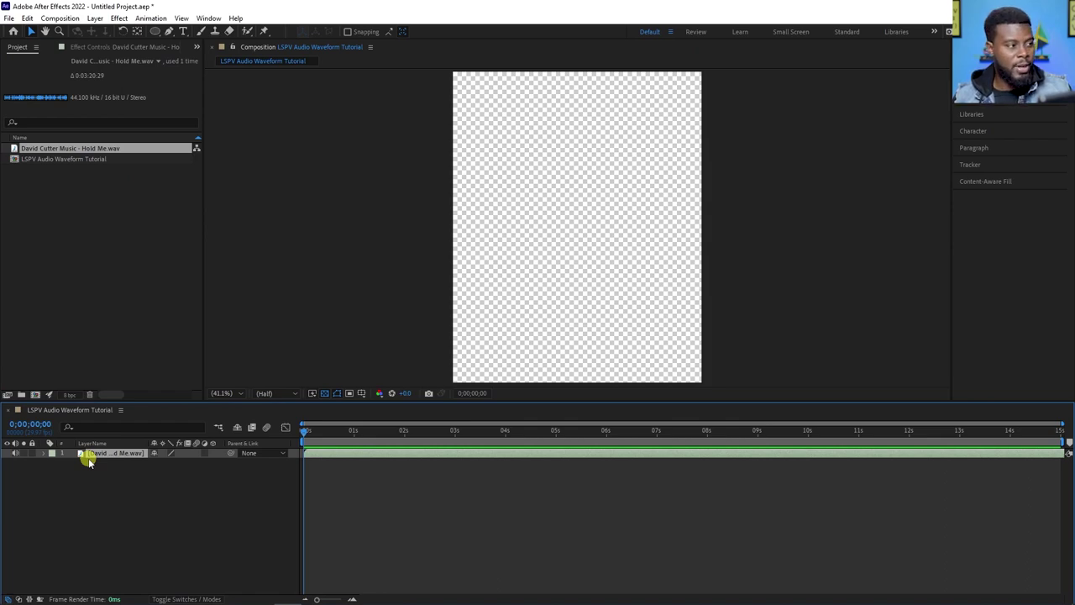
Add a full-frame 1080×1350 white solid layer above the music track
left_click(95, 18)
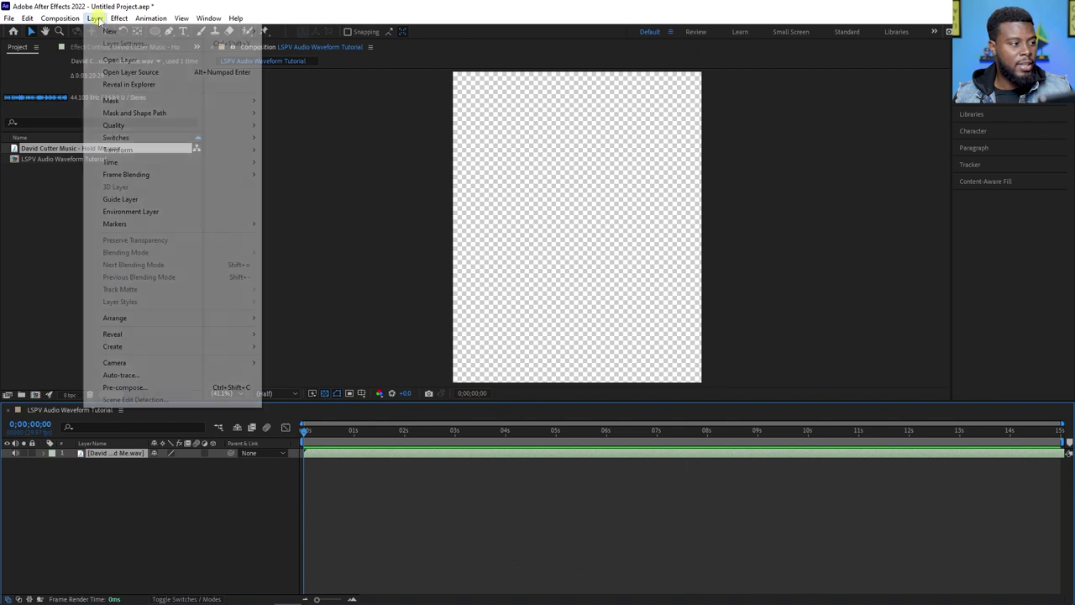
mouse_move(168, 31)
left_click(304, 43)
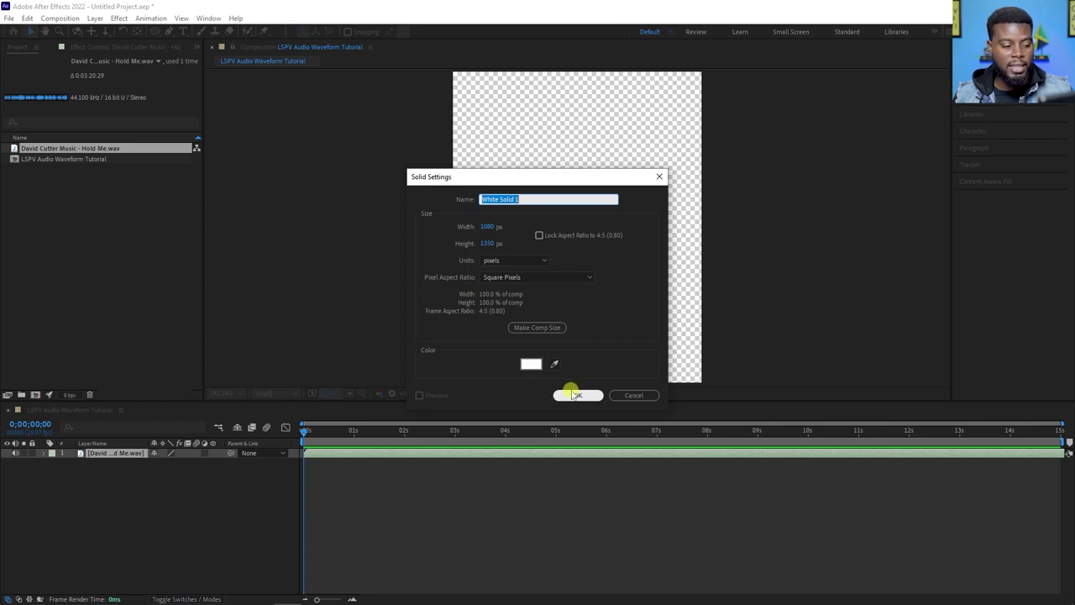
left_click(574, 395)
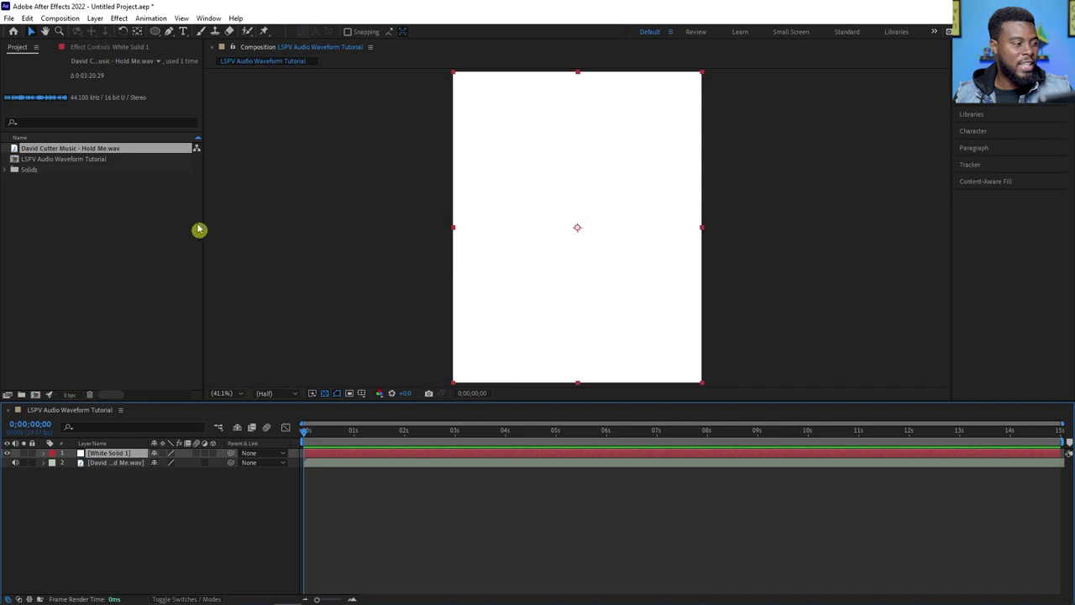
Save the project as 'LSPV Audio Waveform Tutorial' in the LSPV 095 Audio Waveform folder
left_click(9, 18)
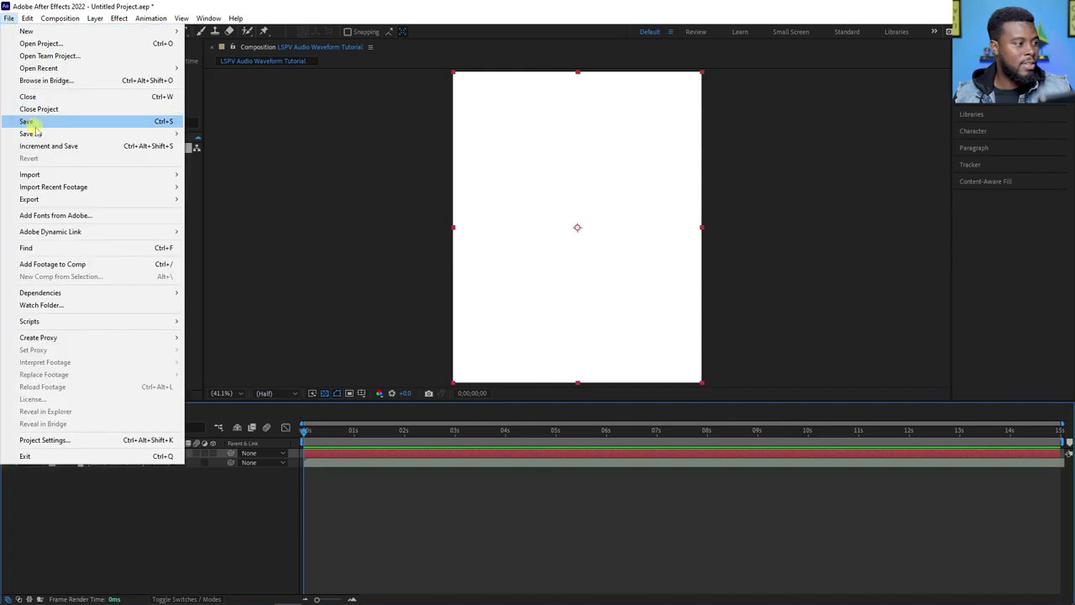
mouse_move(51, 133)
left_click(220, 134)
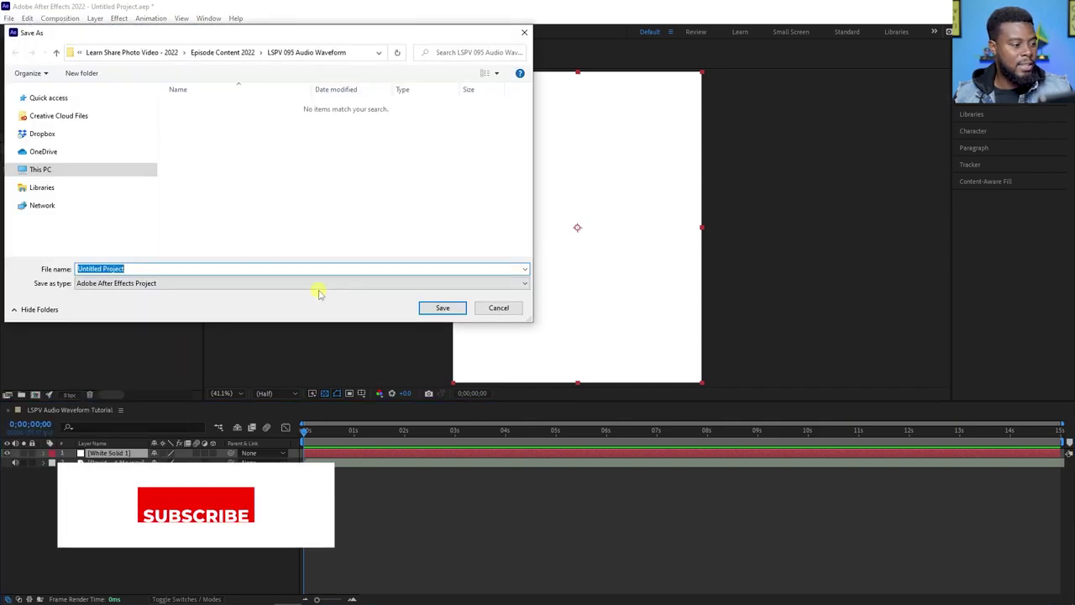
type("LSPV Audi")
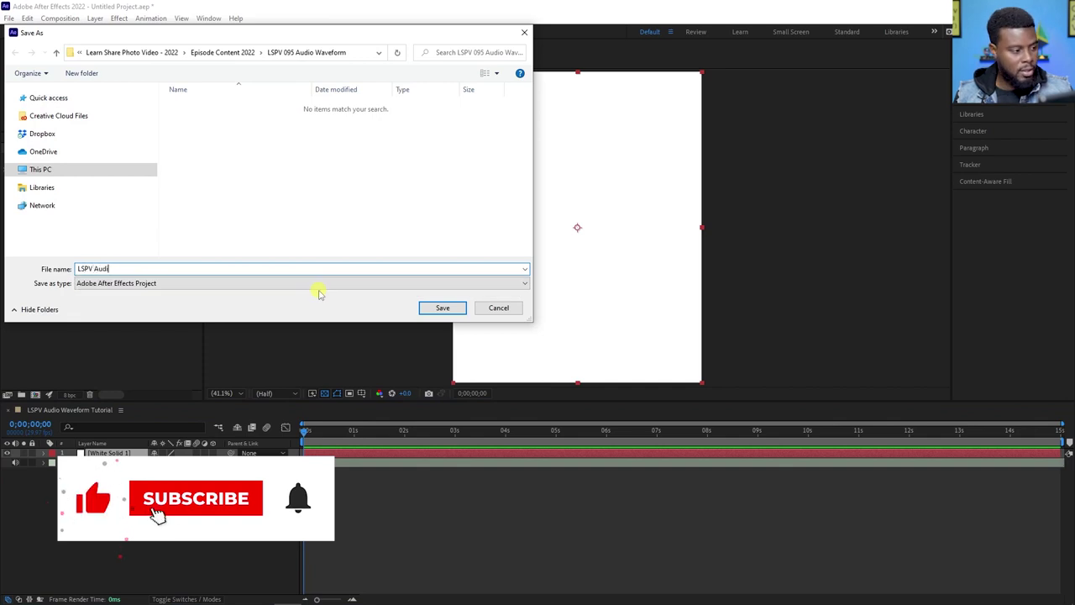
type("o Waveform Tutorial")
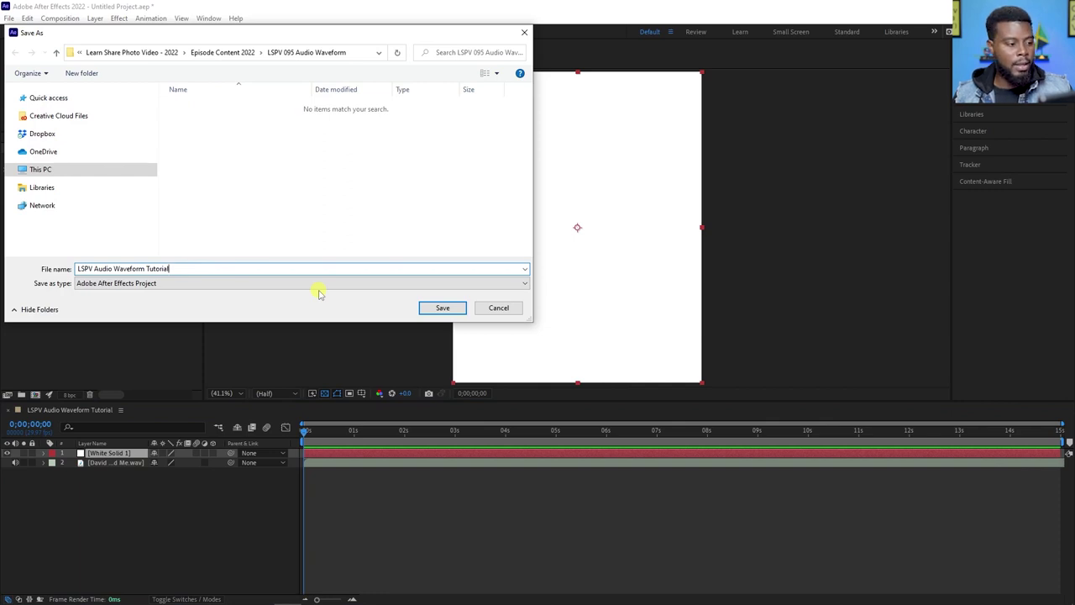
left_click(442, 308)
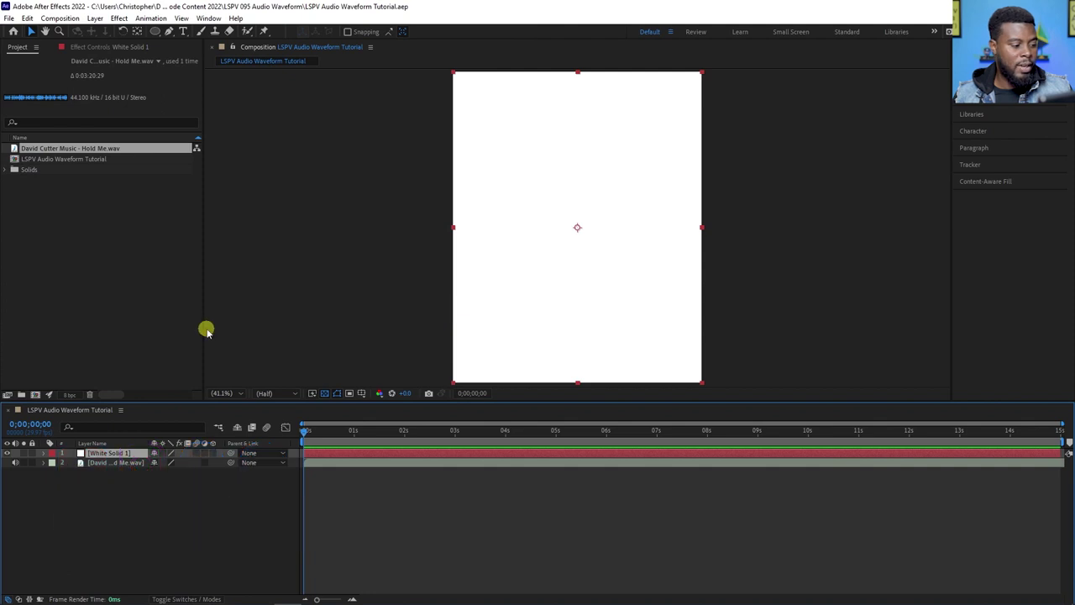
Apply Generate > Audio Waveform to White Solid 1, drawing a magenta line across the frame
right_click(107, 454)
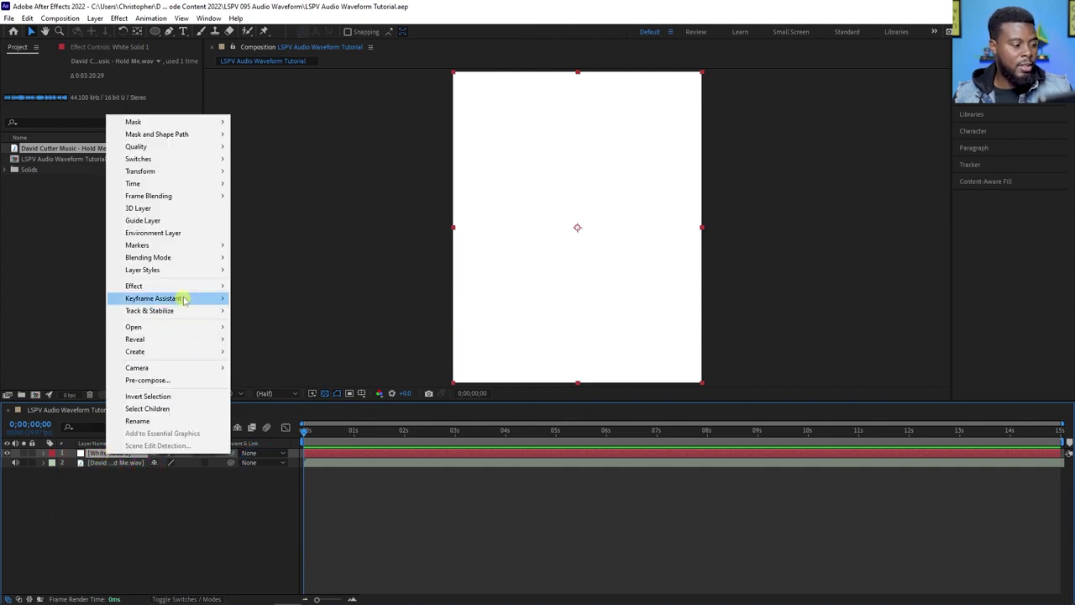
mouse_move(193, 289)
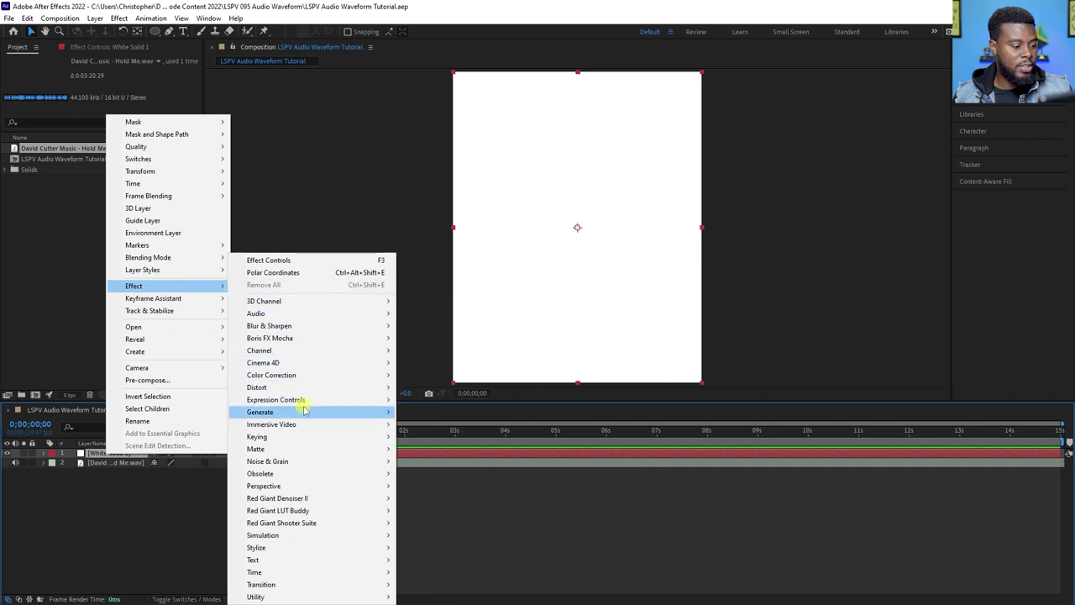
mouse_move(304, 413)
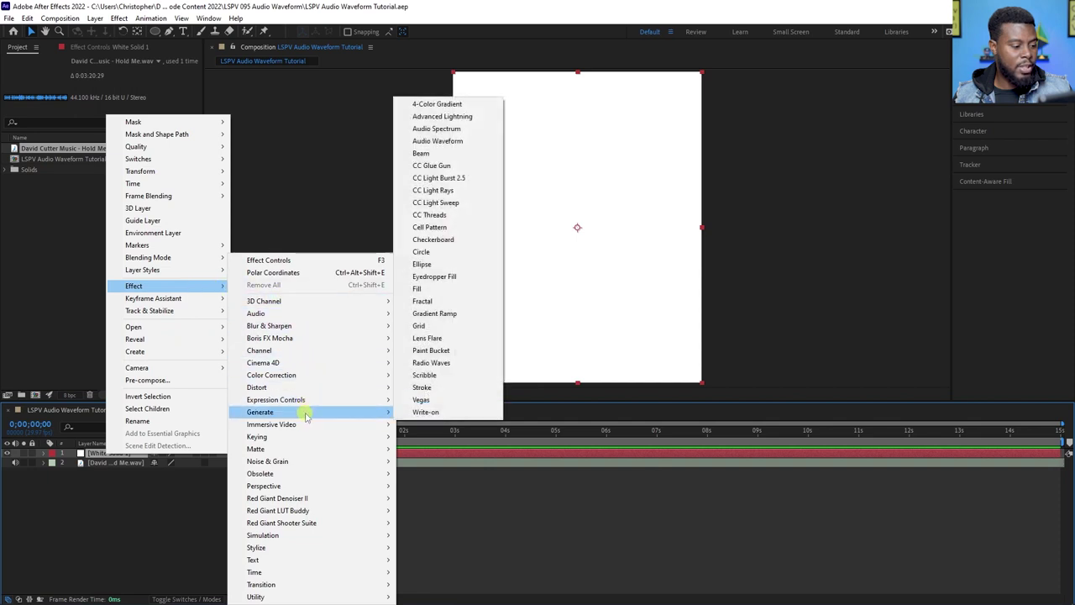
left_click(463, 142)
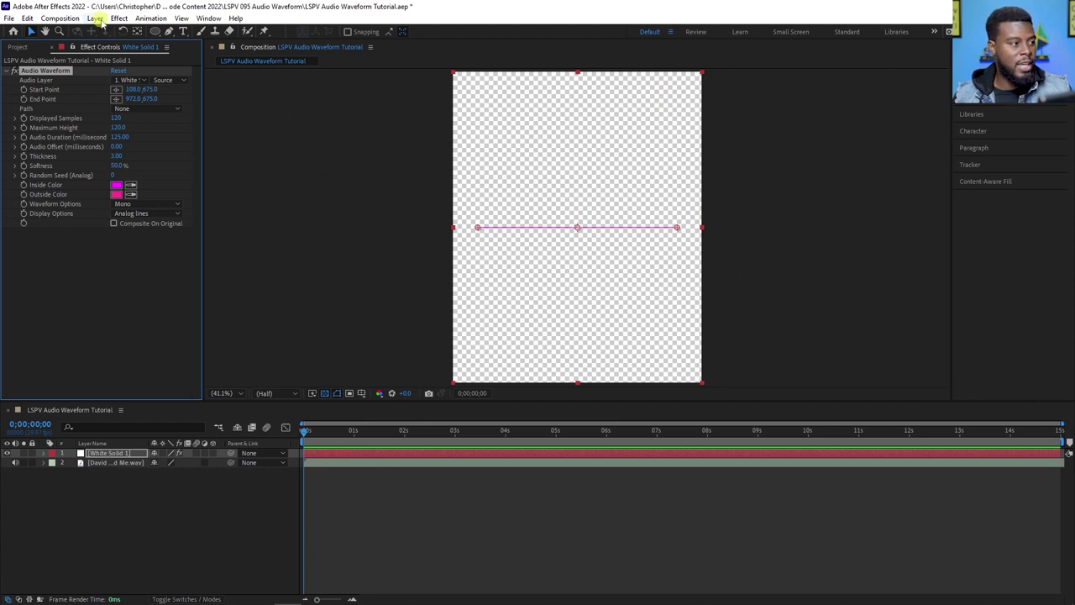
Add a second white solid and move the waveform solid above it
left_click(96, 19)
mouse_move(109, 31)
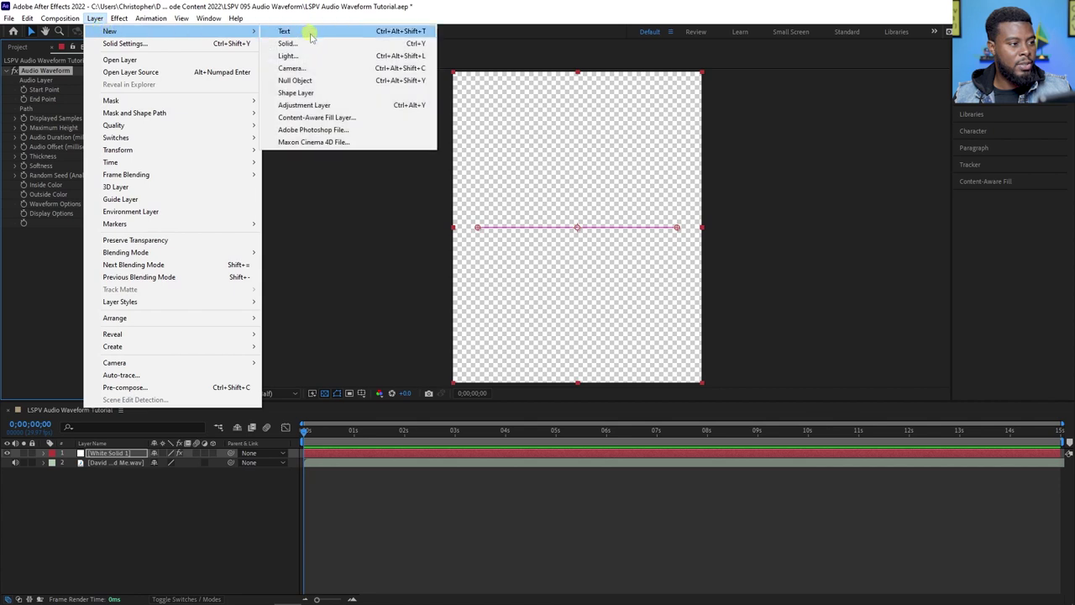
left_click(311, 43)
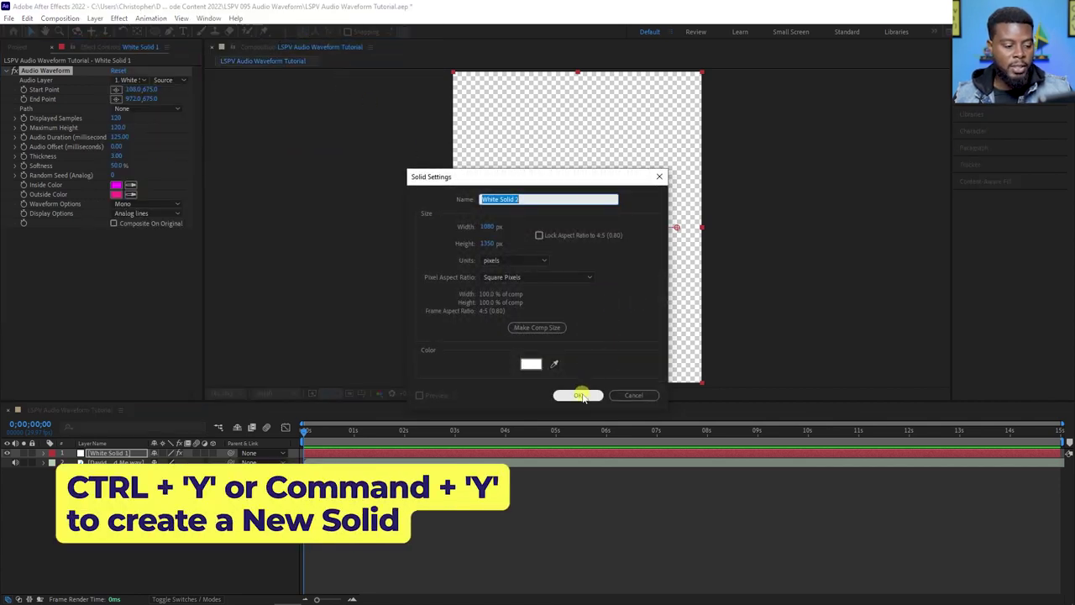
left_click(579, 396)
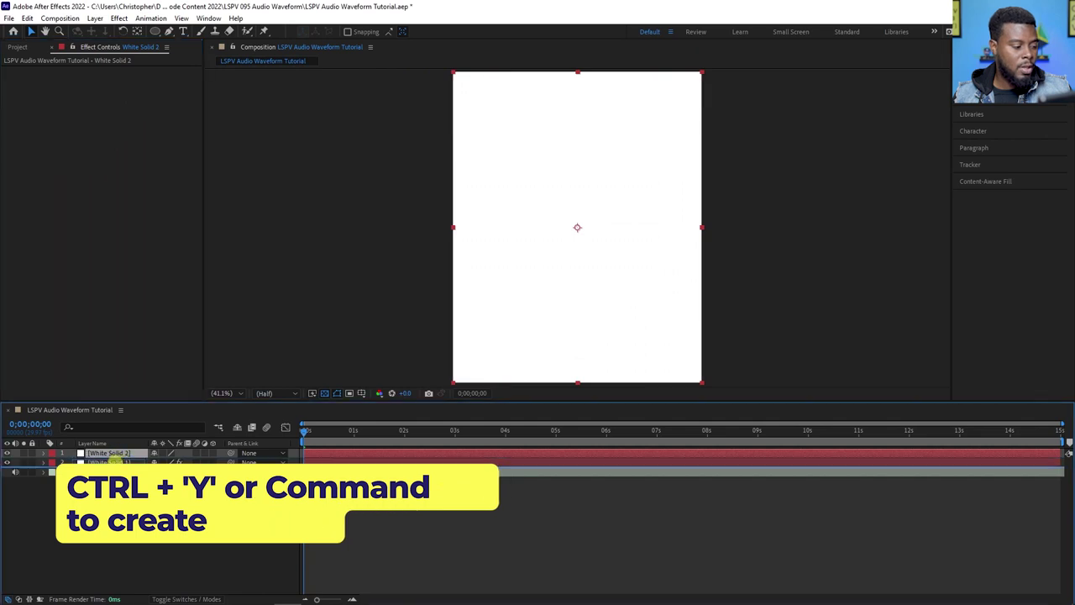
left_click_drag(109, 454, 118, 462)
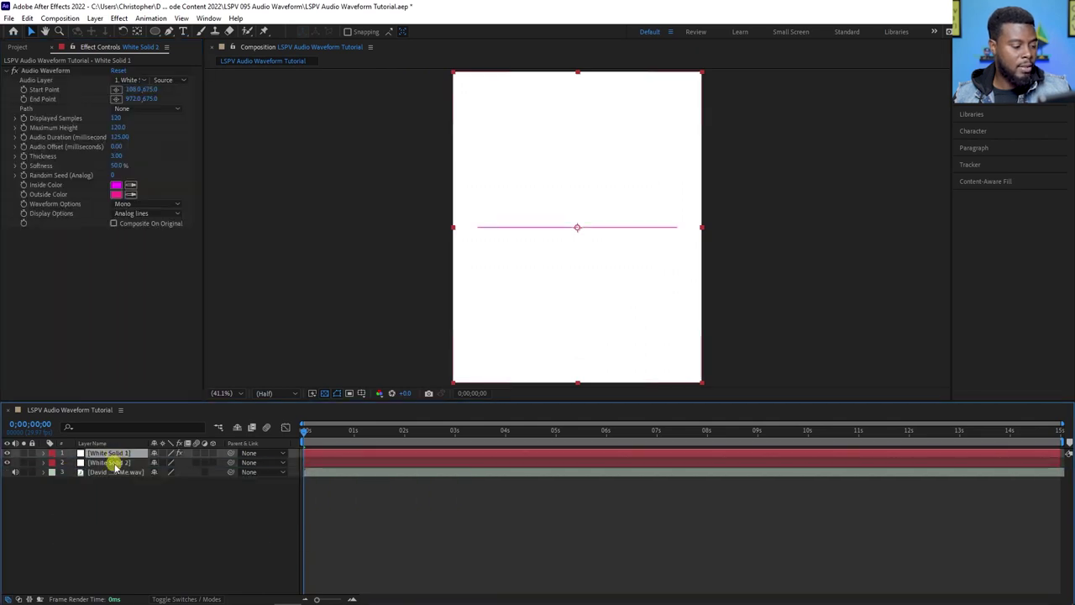
Rename the plain solid 'White Background' and the waveform layer 'Audio Waveform BG'
left_click(113, 462)
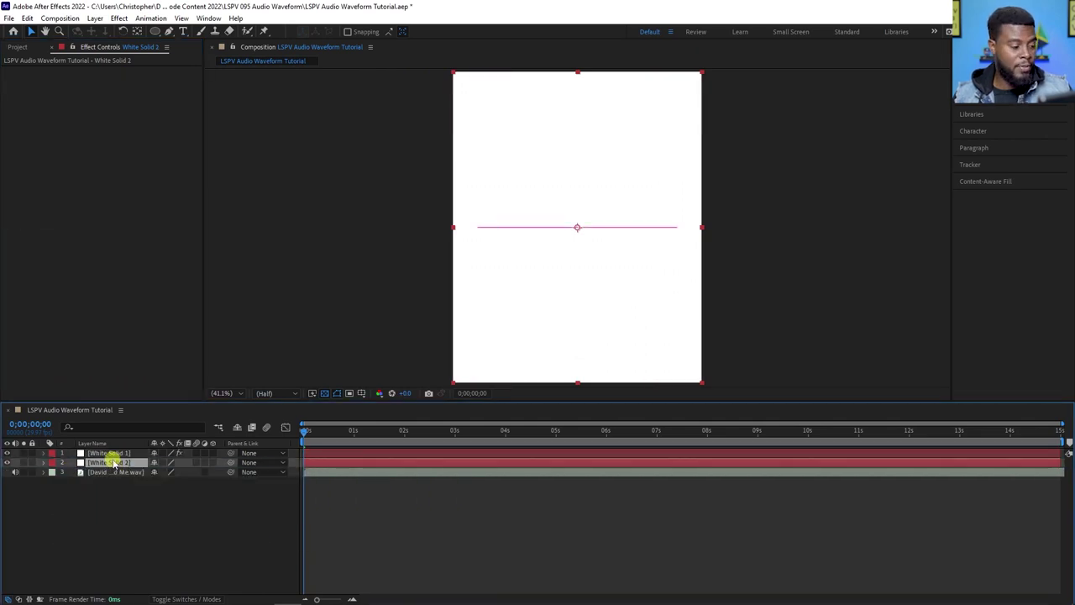
left_click(114, 454)
right_click(107, 464)
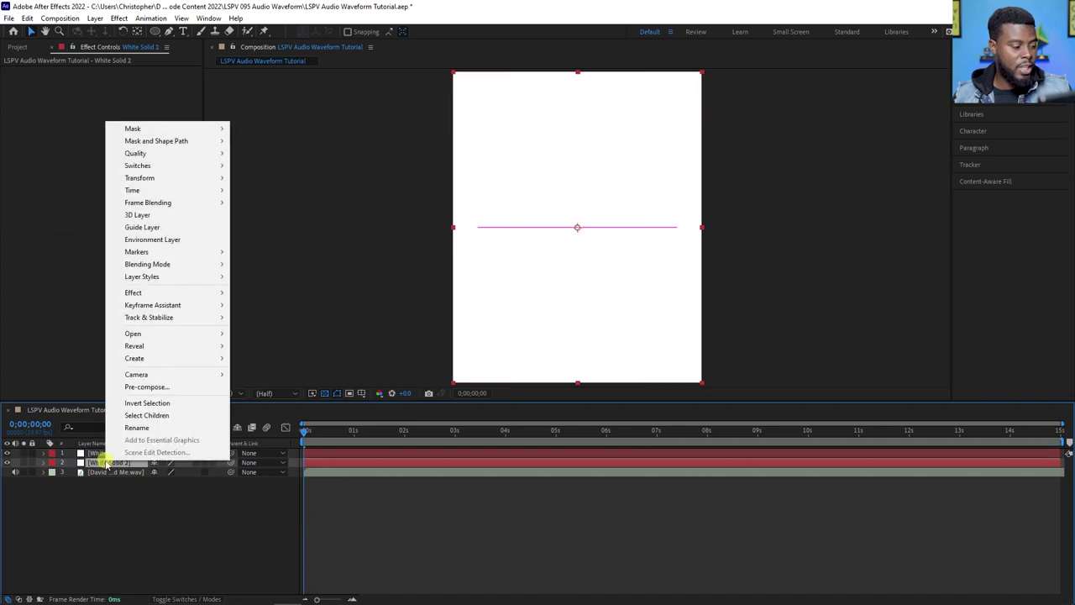
left_click(136, 428)
type("White Background")
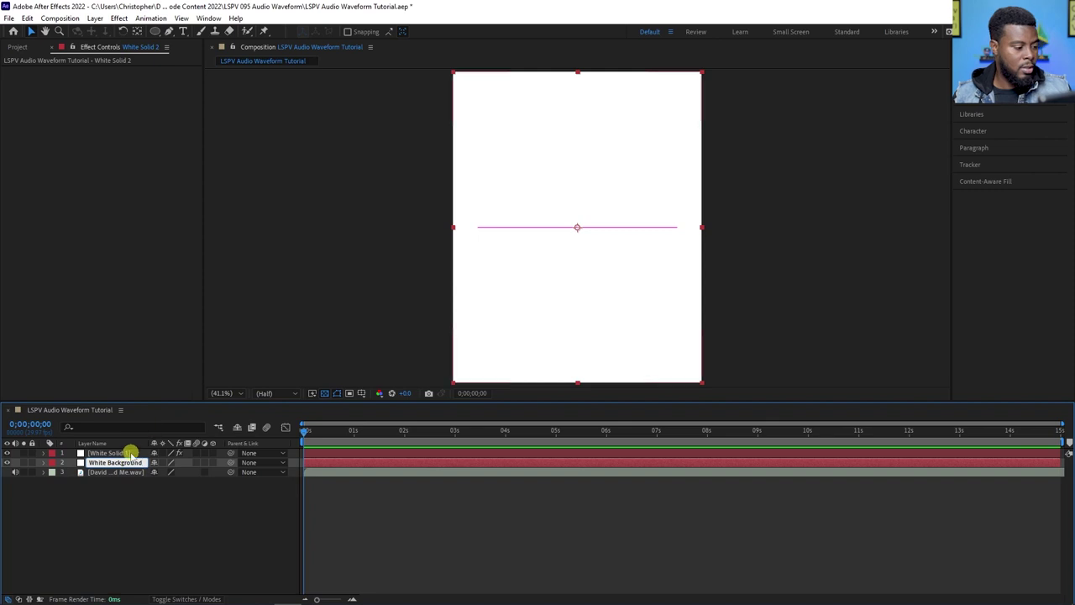
left_click(126, 453)
right_click(122, 453)
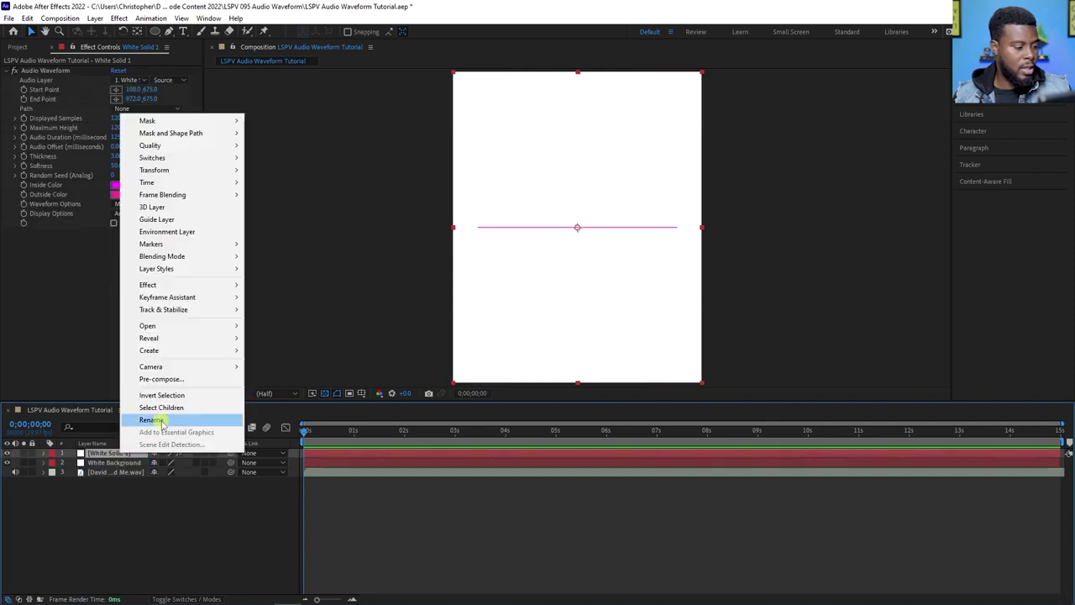
left_click(161, 419)
type("Audio Waveform")
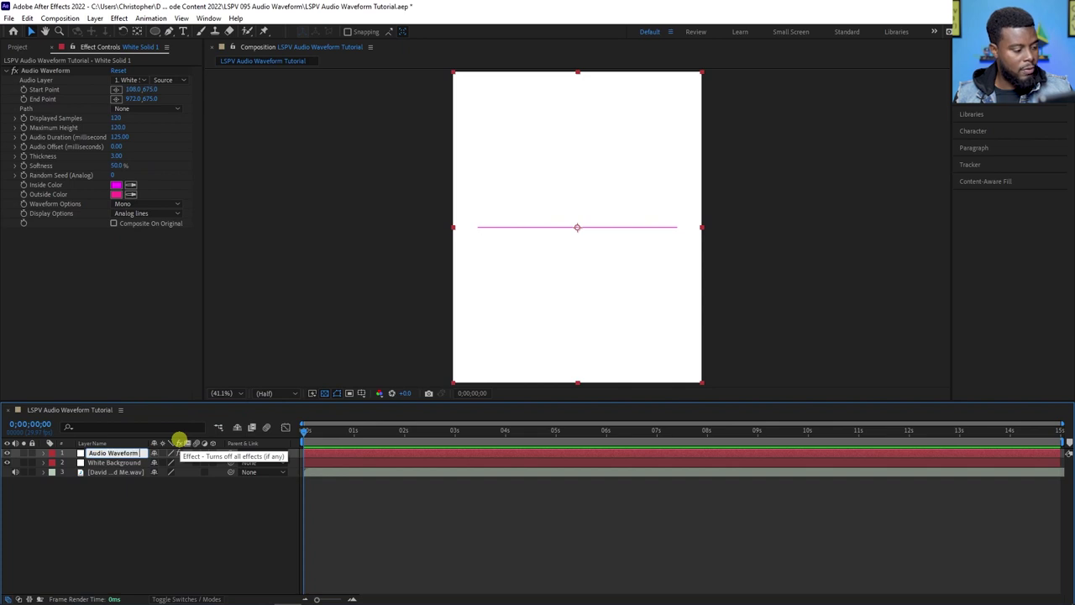
type(" BG")
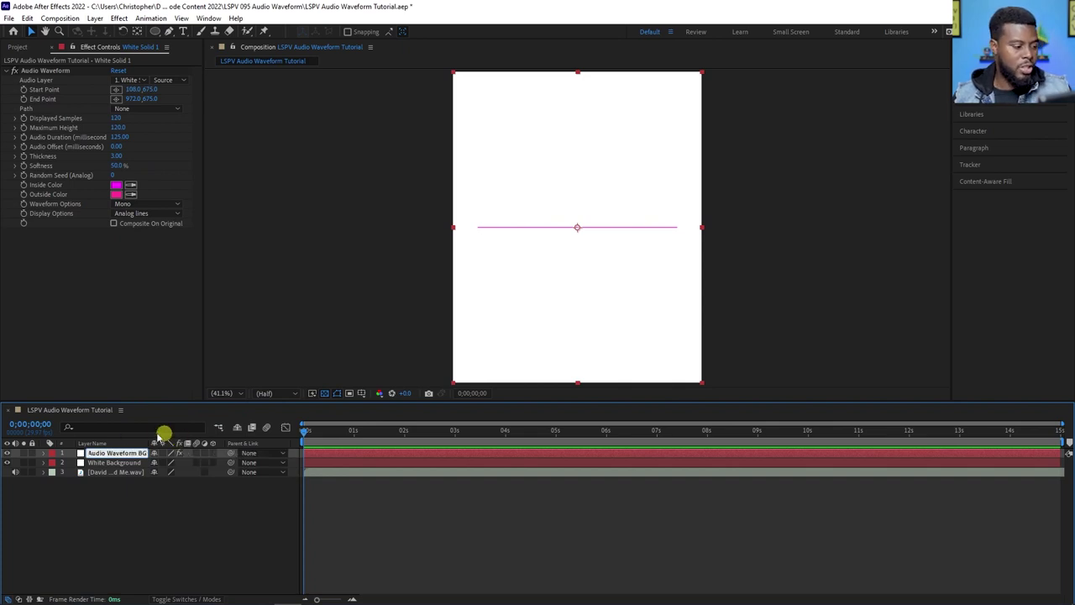
Confirm the 'Audio Waveform BG' name, set Audio Layer to the music .wav, and enlarge the viewer
key("Return")
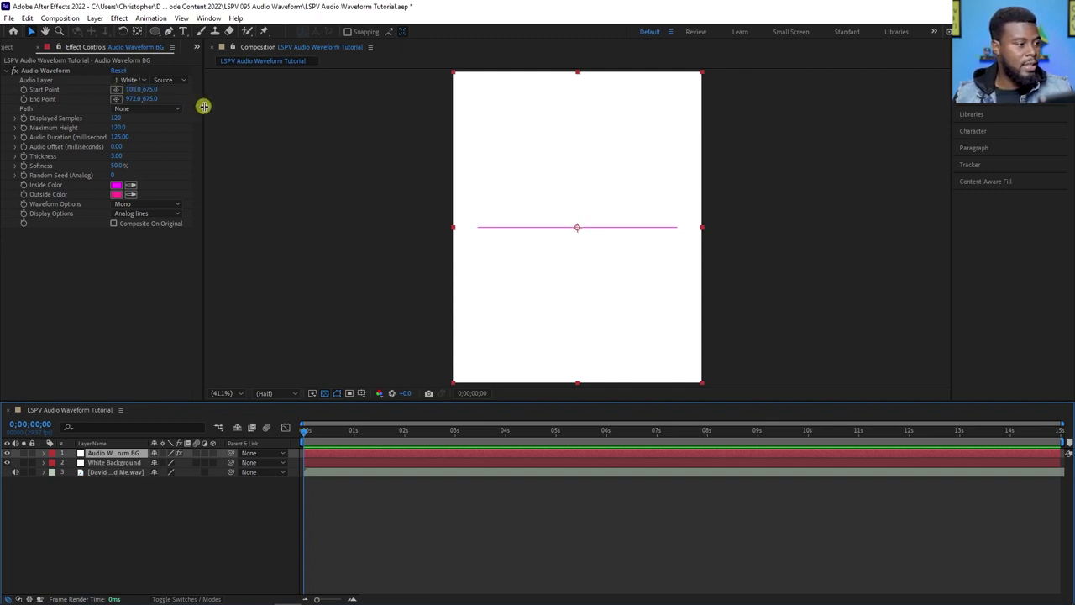
left_click_drag(203, 106, 261, 111)
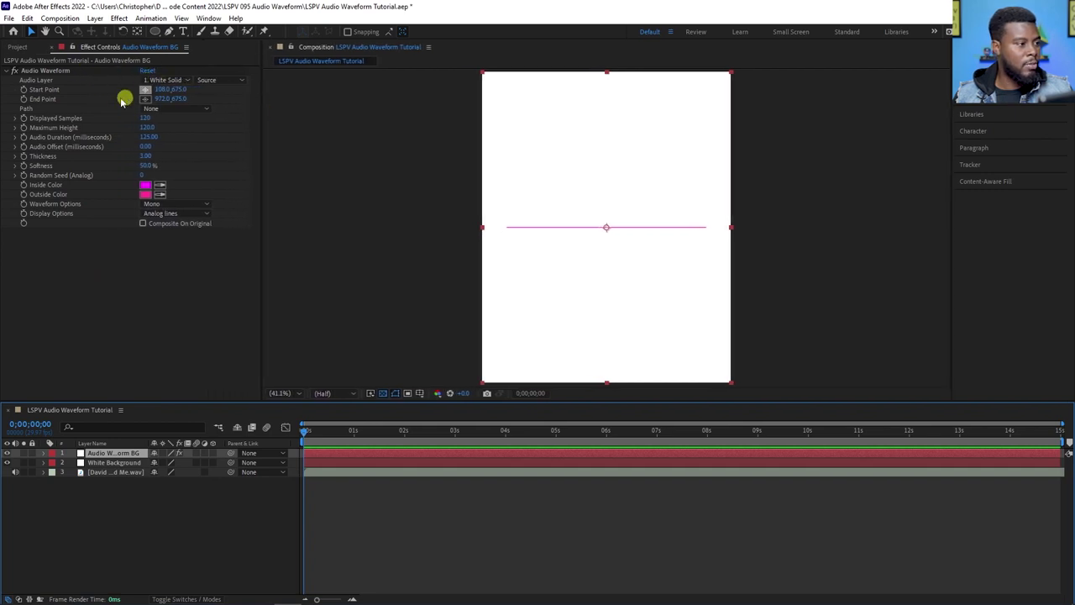
left_click(162, 81)
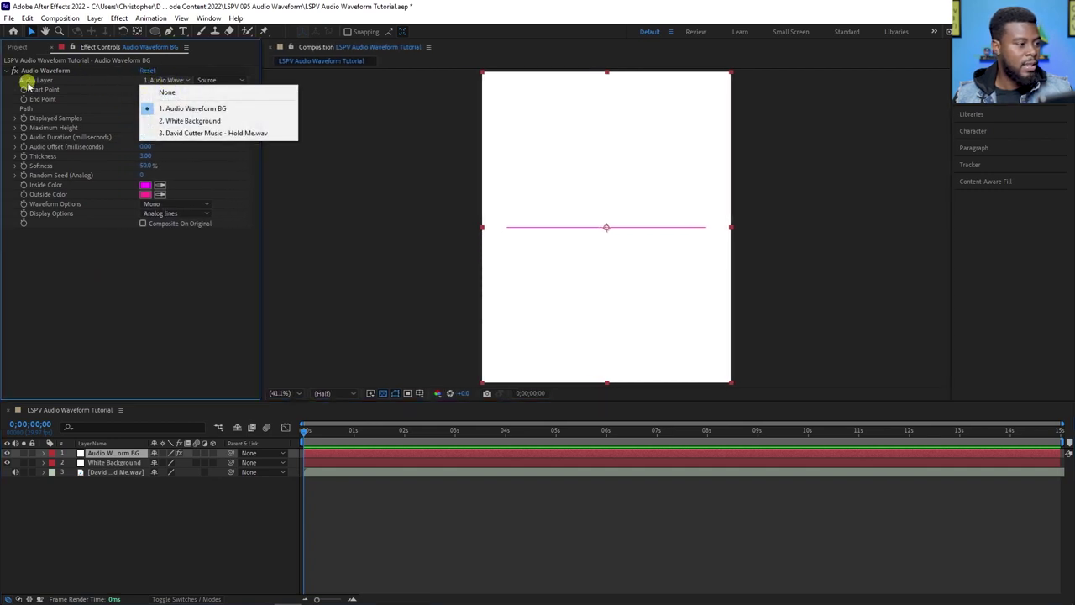
left_click(236, 135)
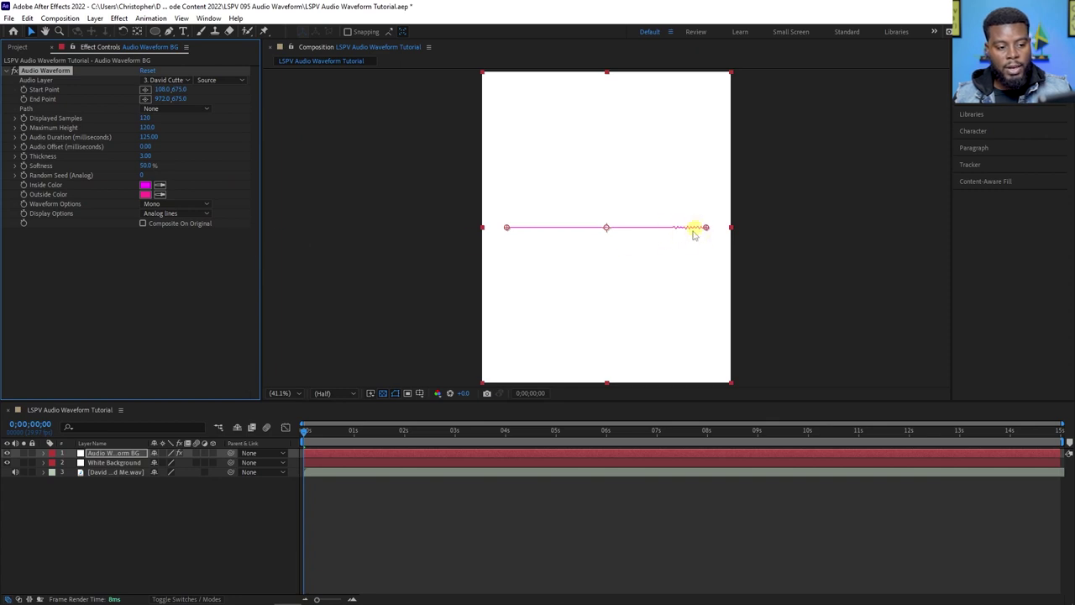
left_click_drag(462, 403, 470, 475)
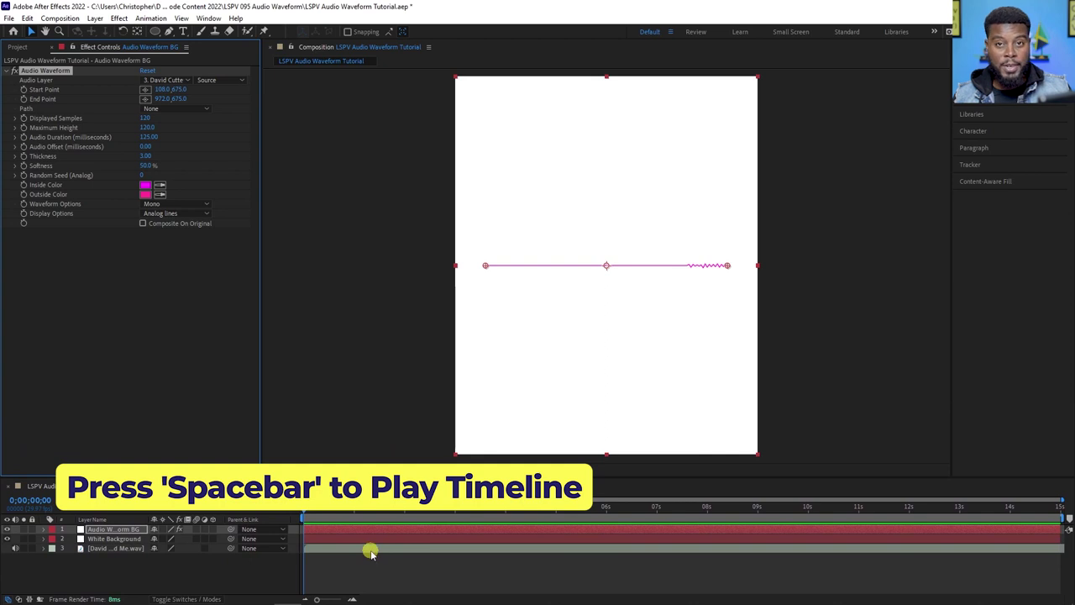
Save the project and preview the waveform with the music, stopping at 0;00;05;05
key("ctrl+s")
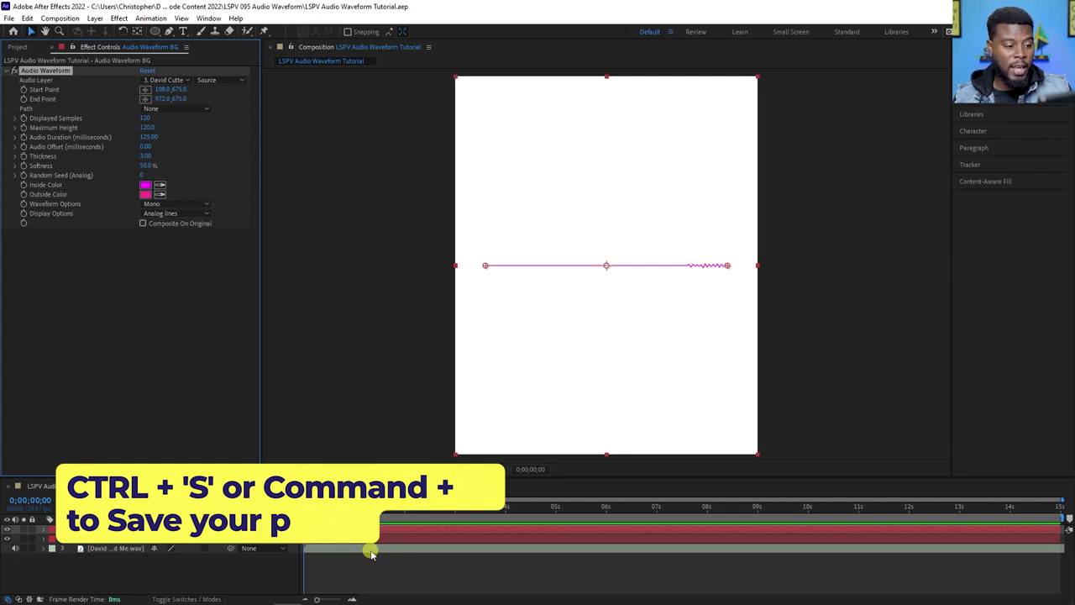
key("space")
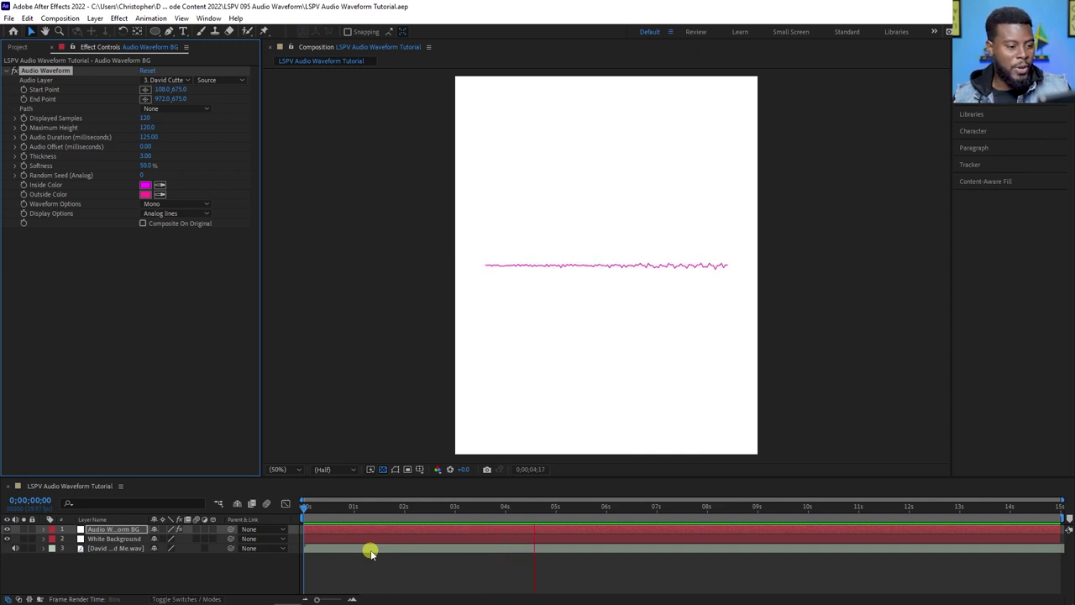
key("space")
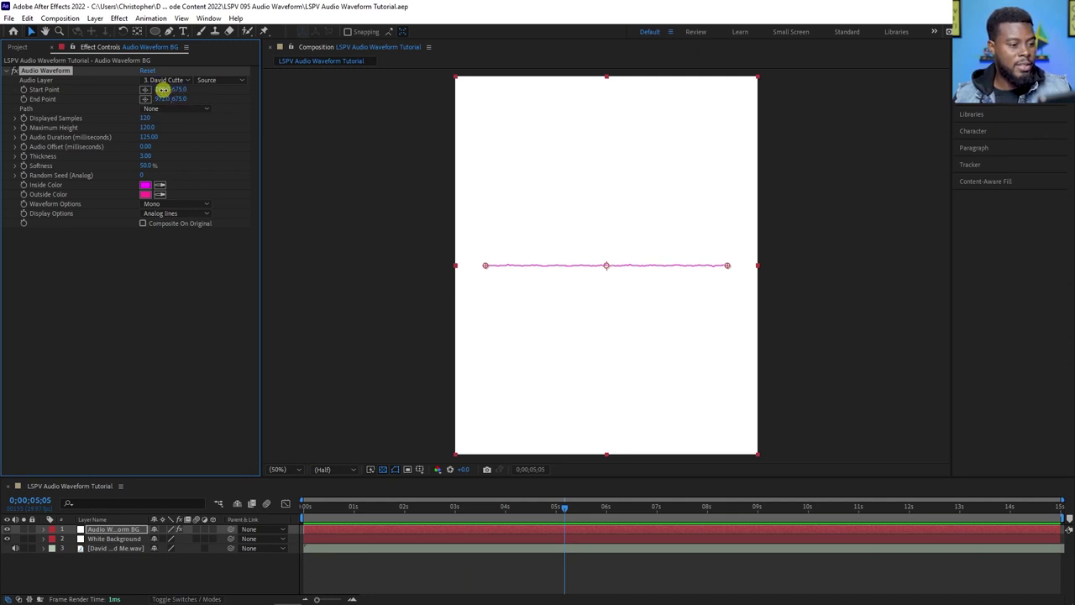
Drag the waveform's Start Point left to 0,675
left_click_drag(162, 89, 128, 88)
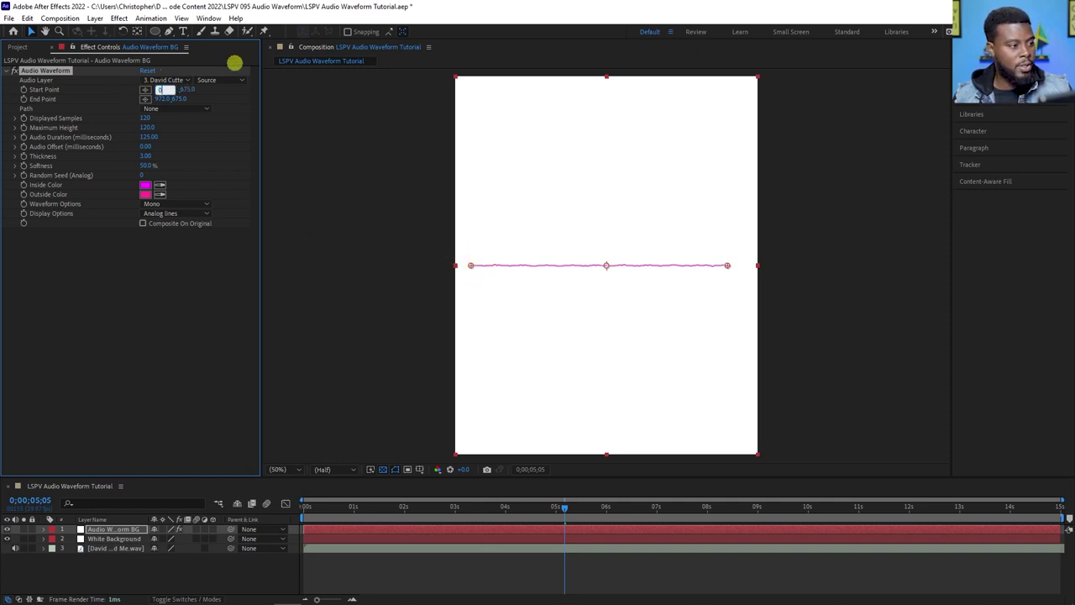
key("Return")
left_click(409, 339)
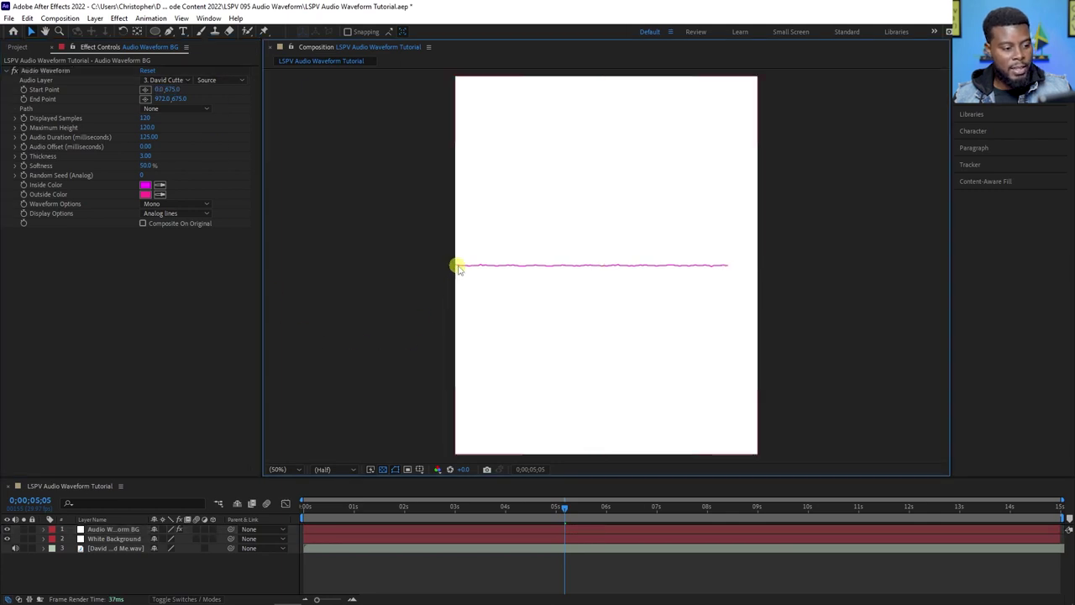
left_click(145, 100)
Try End Point X 1000, then undo back to Start 56,675 and End 972,675
left_click(161, 98)
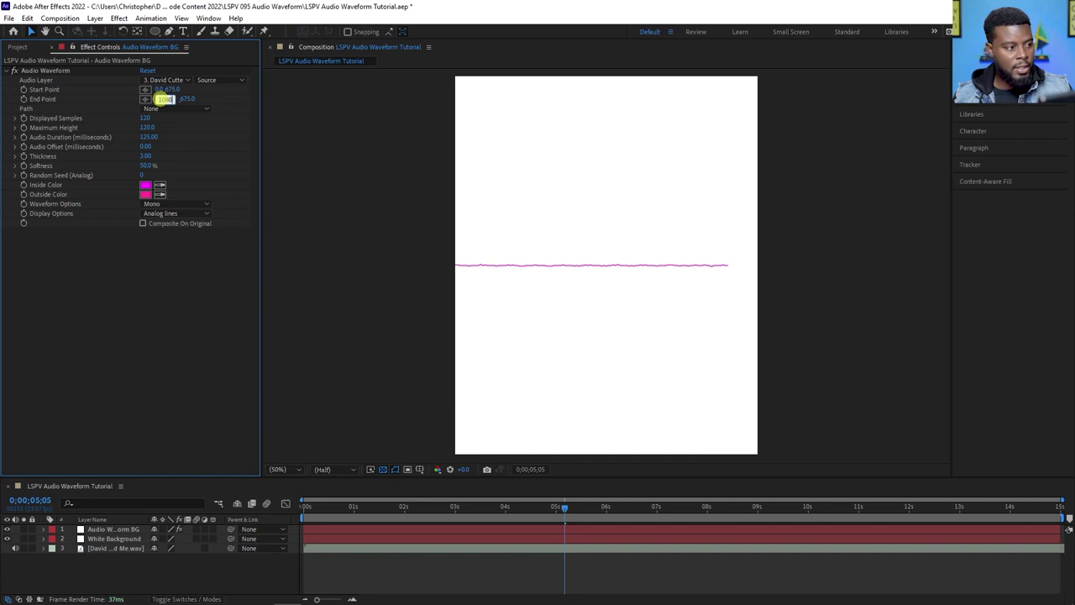
type("1000")
key("Return")
left_click(781, 280)
left_click(755, 268)
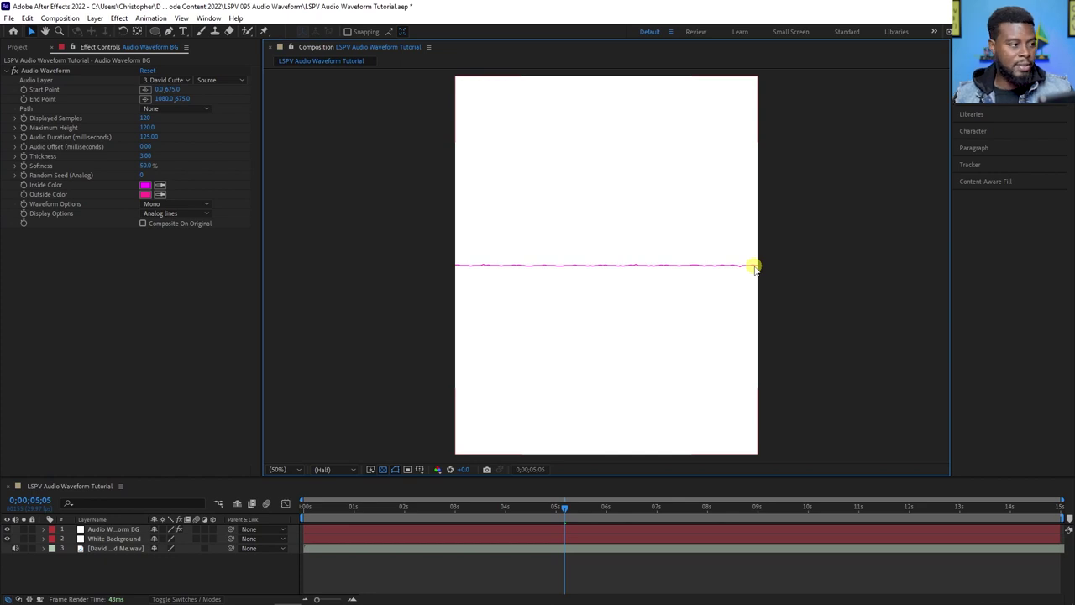
left_click(280, 178)
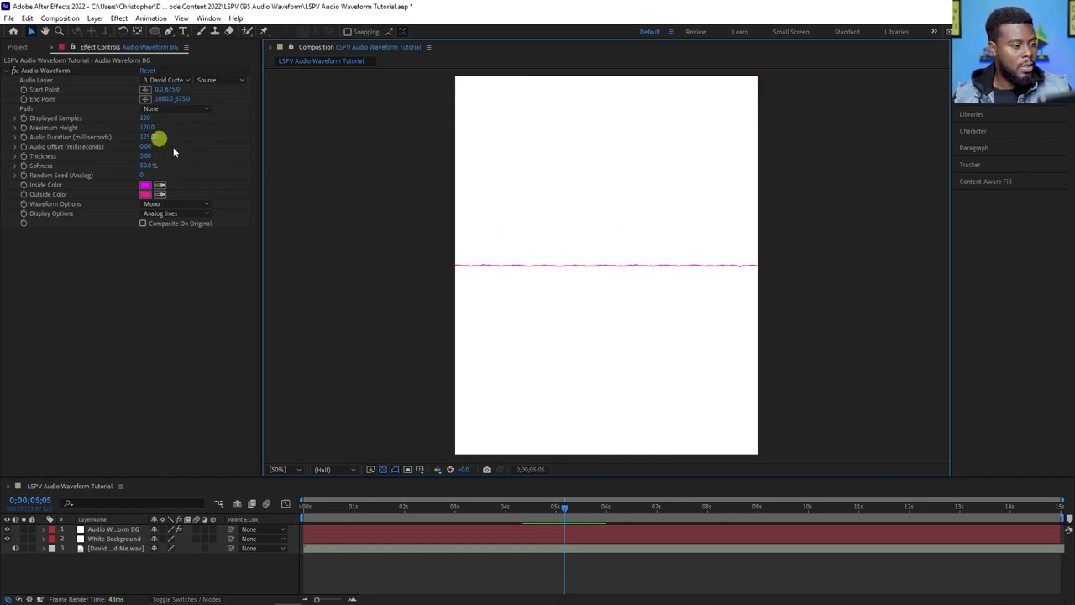
key("ctrl+z")
key("ctrl+z")
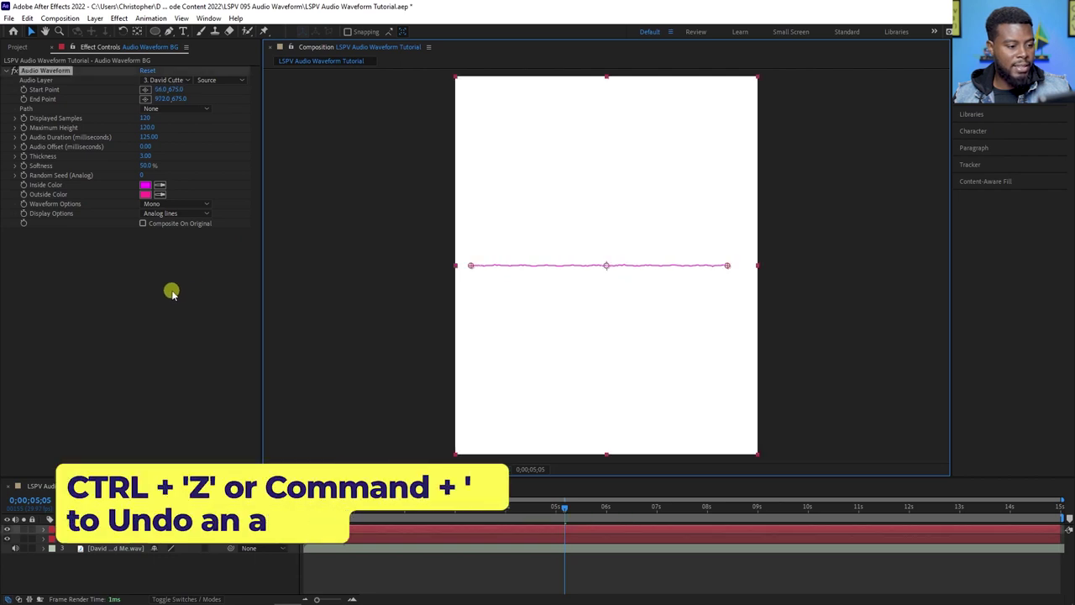
left_click(149, 128)
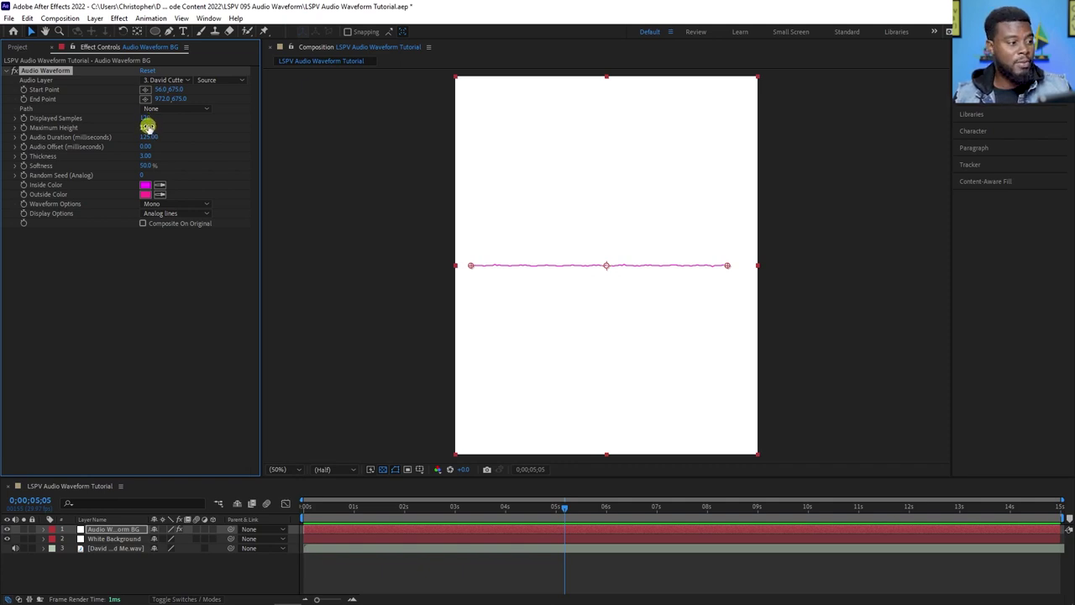
At 1;26 and 100% zoom, set Maximum Height 197, Thickness 5.5 and Softness 0%
left_click(397, 504)
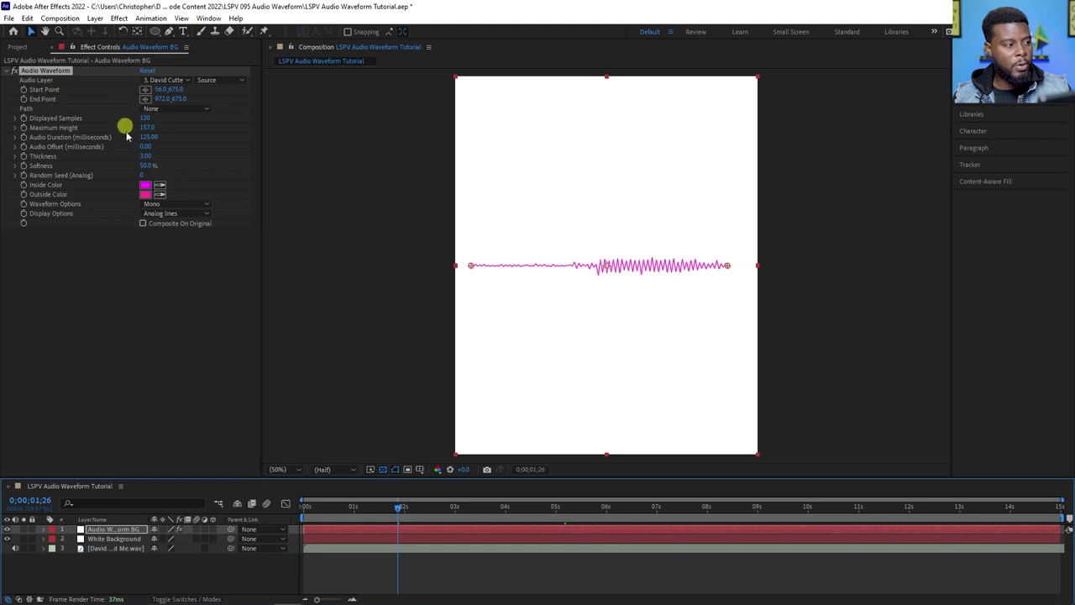
mouse_move(148, 126)
left_mouse_down()
mouse_move(70, 130)
mouse_move(137, 132)
left_mouse_up()
key("period")
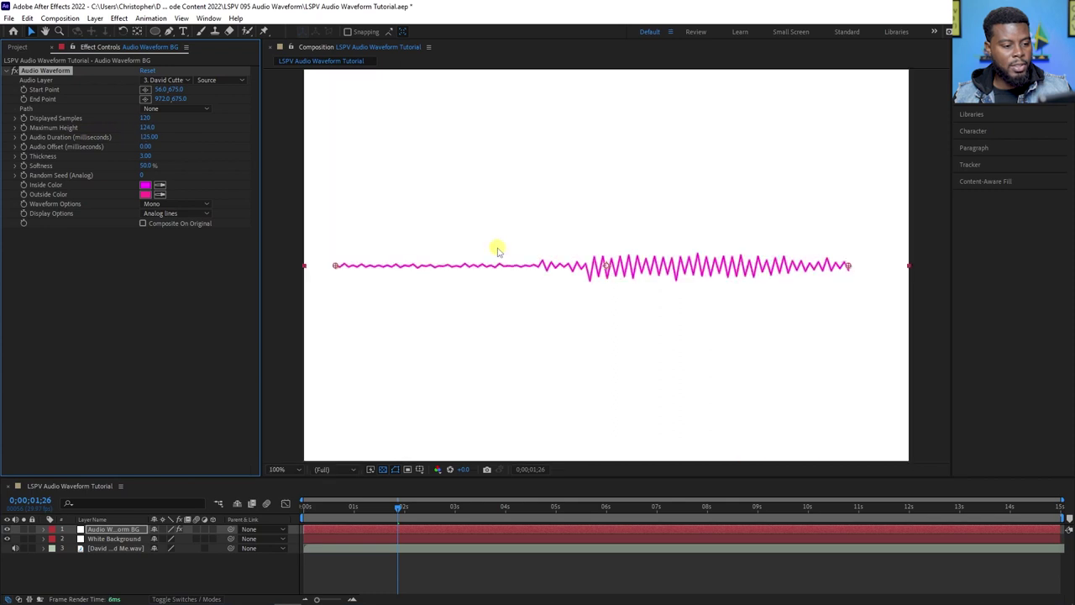
left_click(147, 127)
type("27")
key("Return")
left_click_drag(94, 127, 193, 133)
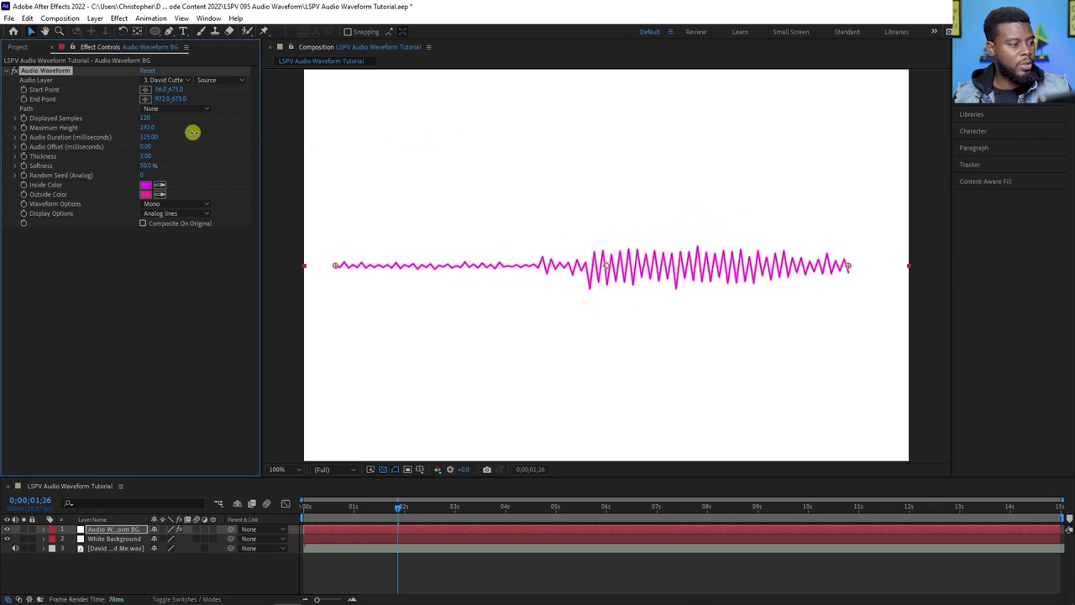
mouse_move(147, 156)
left_mouse_down()
mouse_move(209, 154)
mouse_move(113, 151)
mouse_move(127, 151)
left_mouse_up()
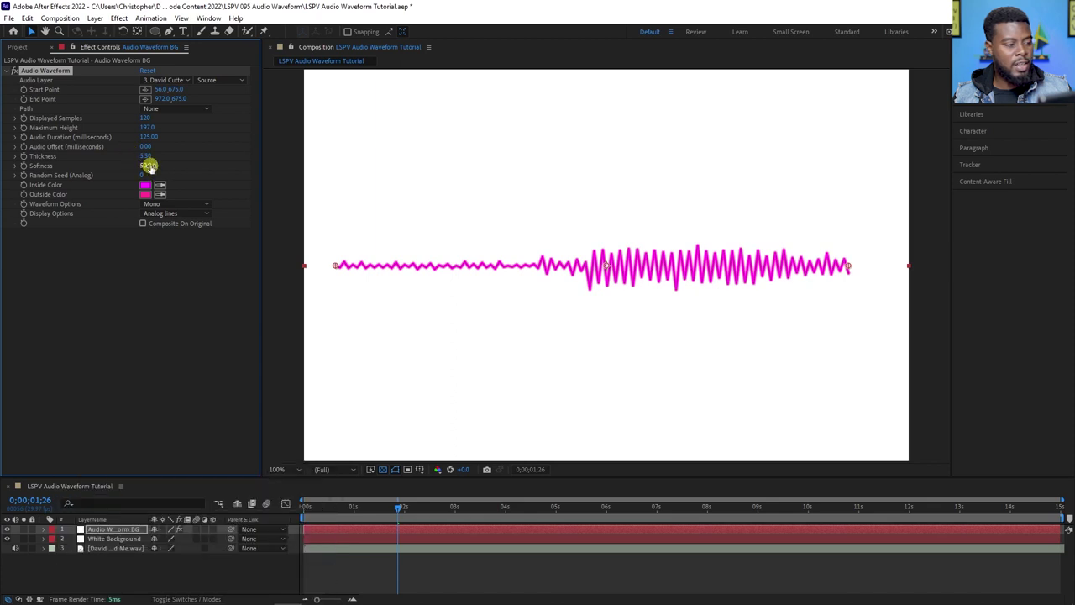
left_click_drag(150, 165, 34, 162)
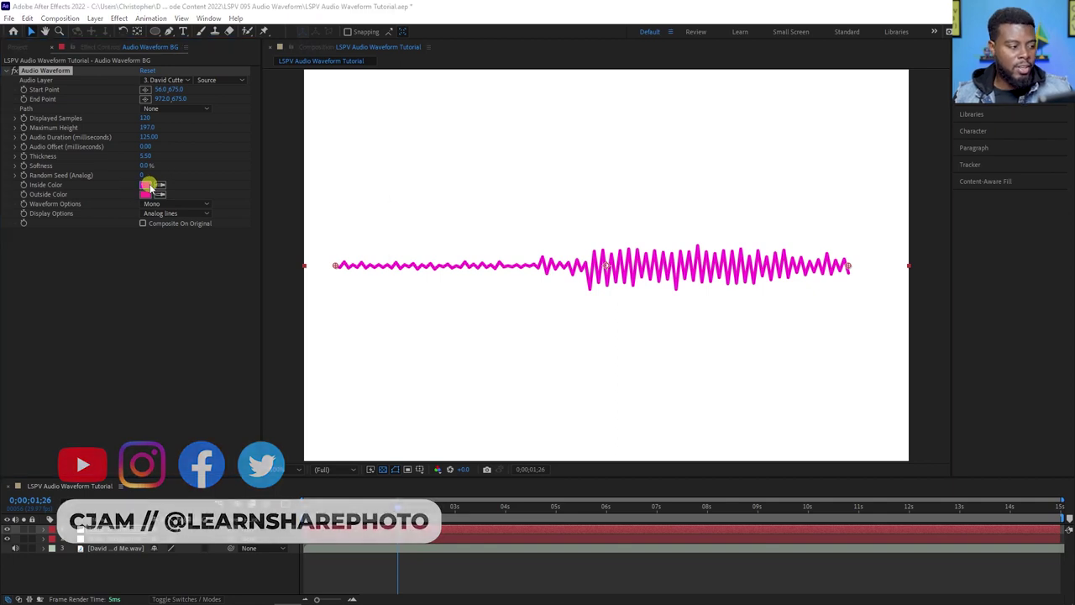
Set the waveform's Inside Color to orange FF6600
left_click(149, 187)
left_click(561, 344)
left_click_drag(547, 328, 546, 227)
left_click_drag(568, 357, 567, 361)
left_click(538, 230)
left_click(644, 228)
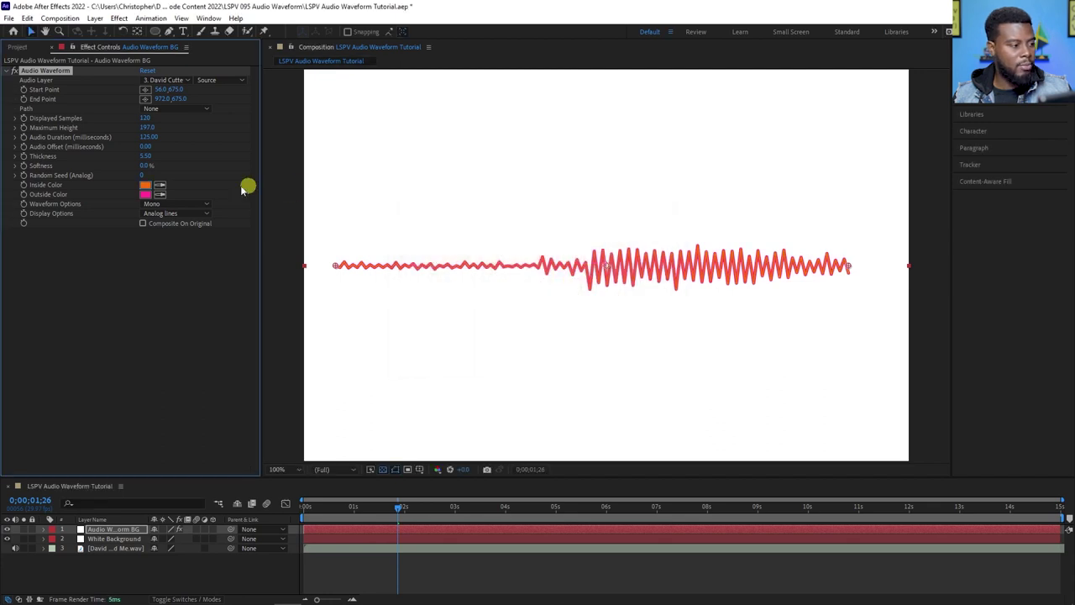
Set the waveform's Outside Color to blue 4032FF
left_click(147, 194)
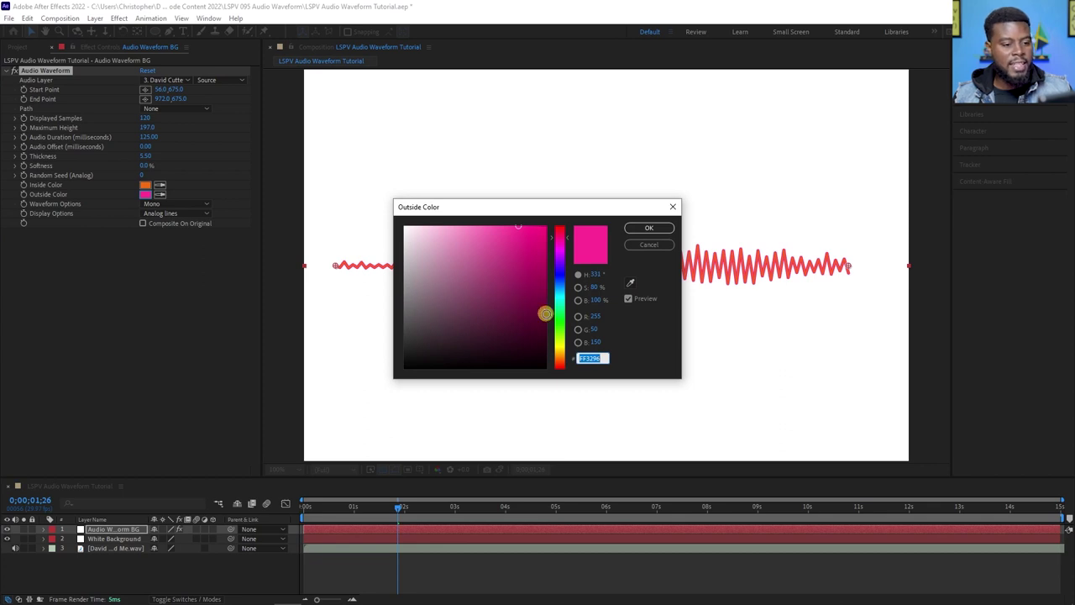
left_click_drag(562, 305, 562, 277)
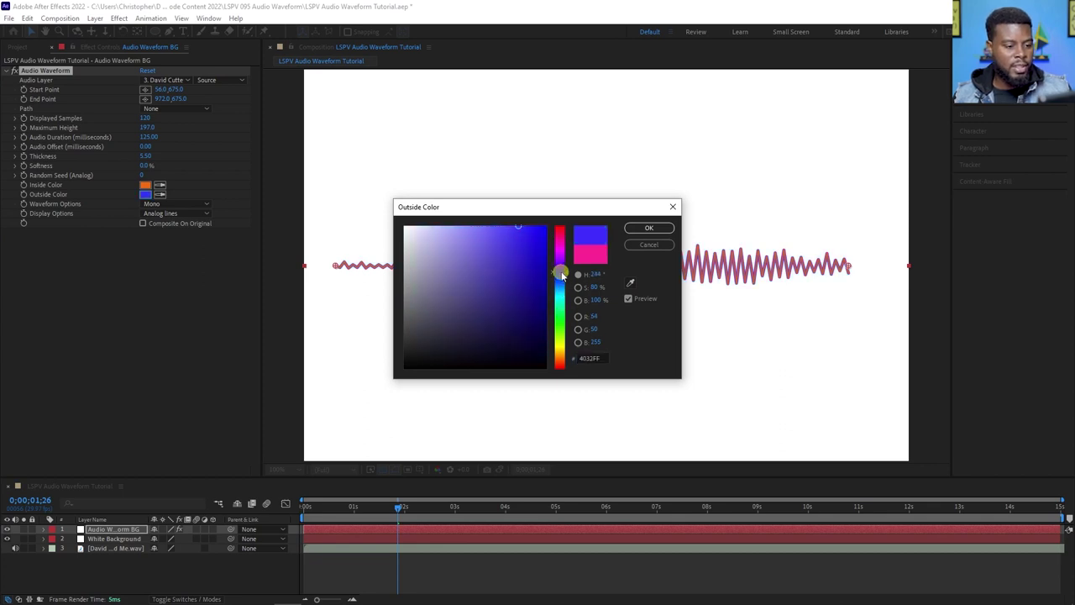
left_click(648, 228)
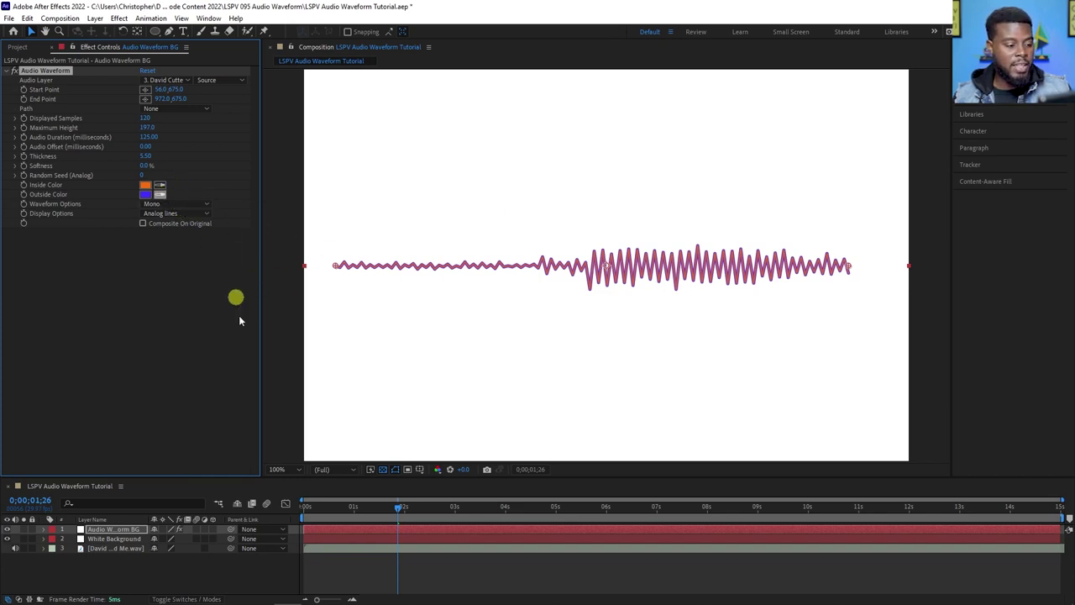
Preview the composition, then try the Left waveform channel before returning to Mono
left_click(302, 506)
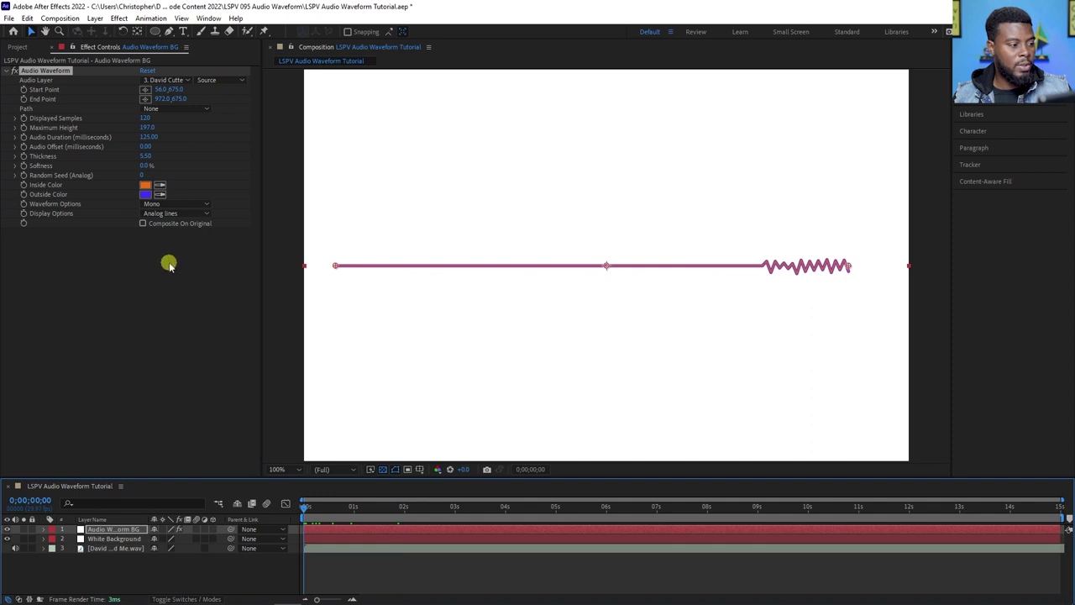
key("space")
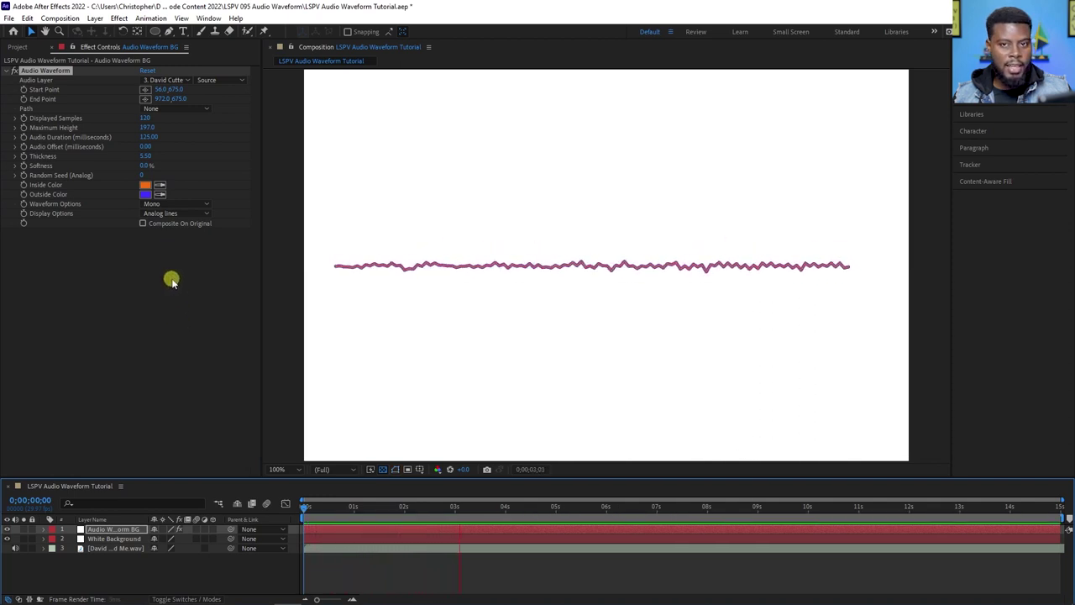
key("space")
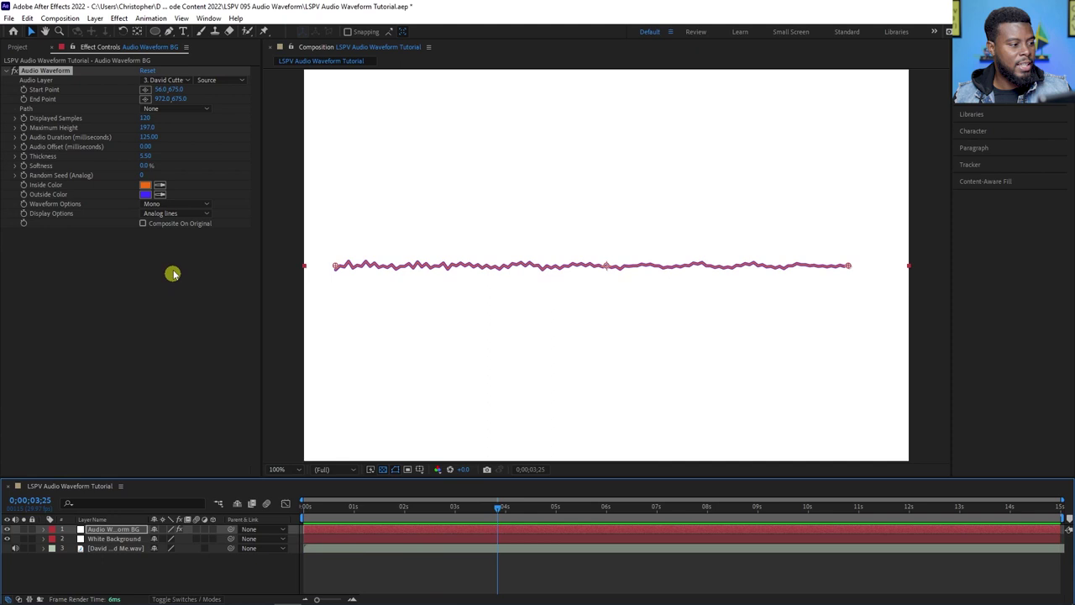
left_click(192, 205)
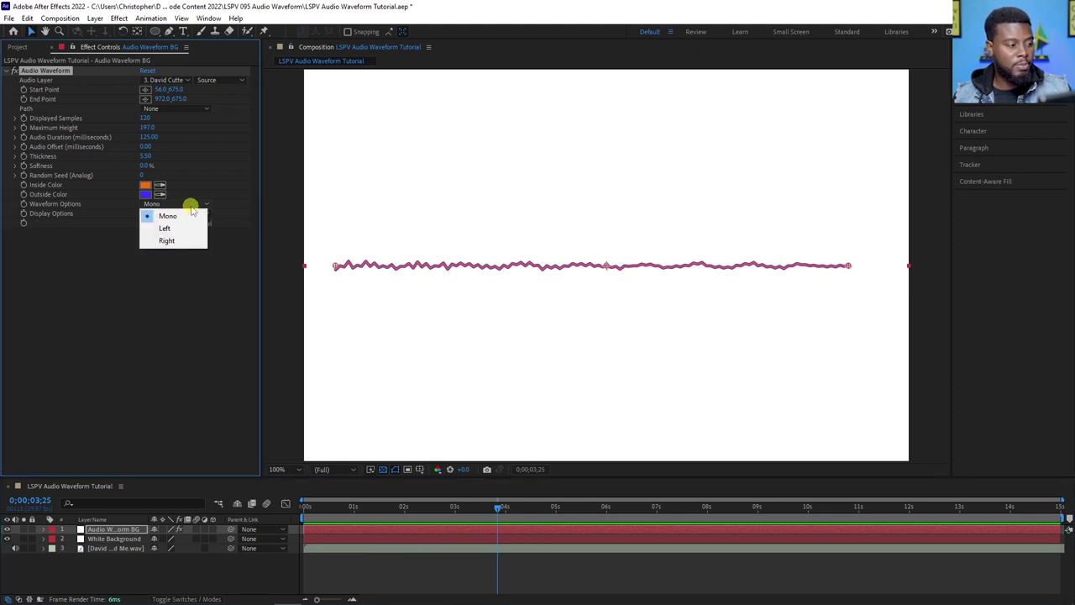
left_click(191, 228)
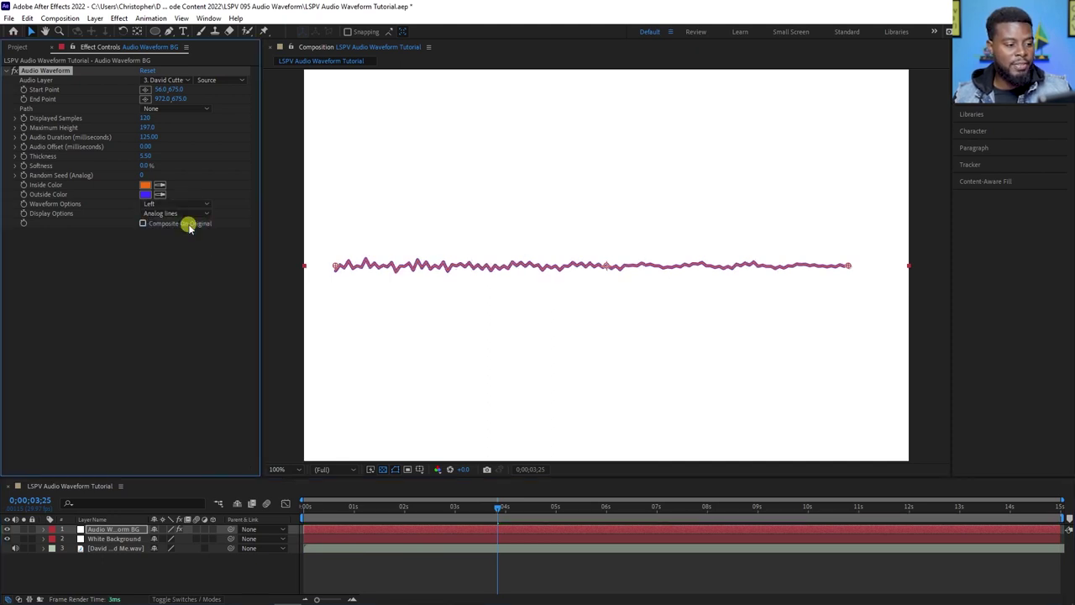
left_click(191, 205)
left_click(190, 216)
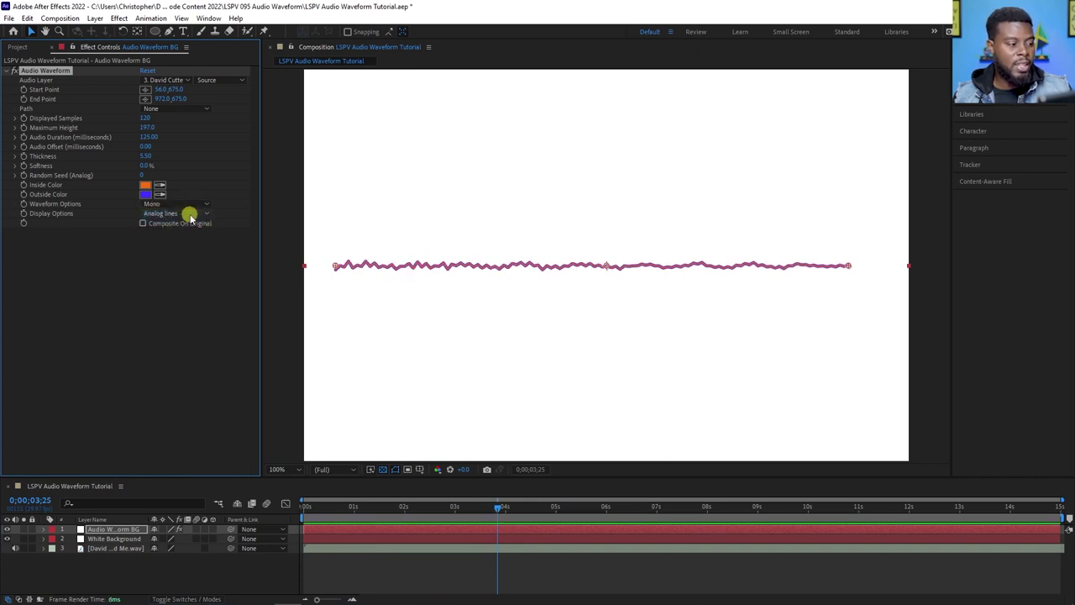
Switch the waveform Display Options to Digital and replay the preview from the start
left_click(191, 216)
left_click(191, 224)
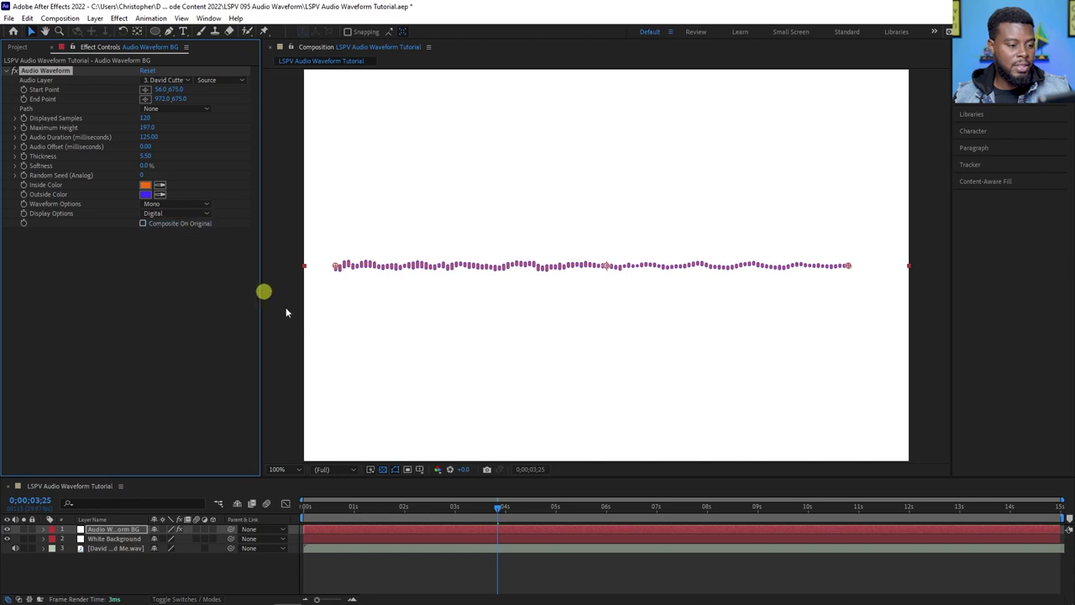
left_click_drag(401, 507, 264, 511)
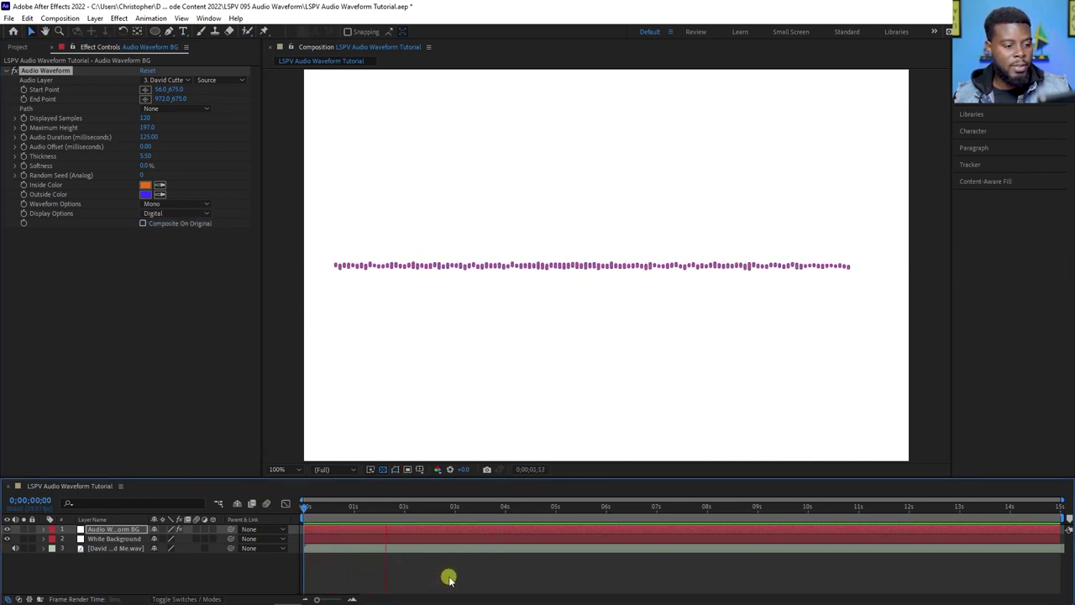
key("space")
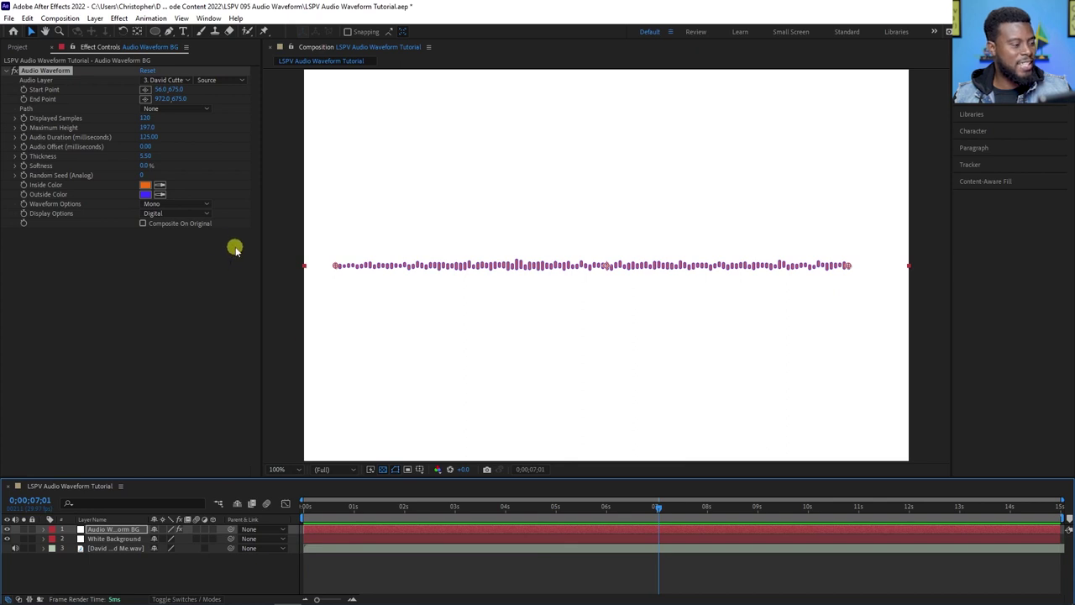
Set the waveform Start Point X to 0 and End Point X to 1000 across the frame
left_click(158, 89)
type("0")
key("Return")
left_click(160, 100)
type("1000")
key("Return")
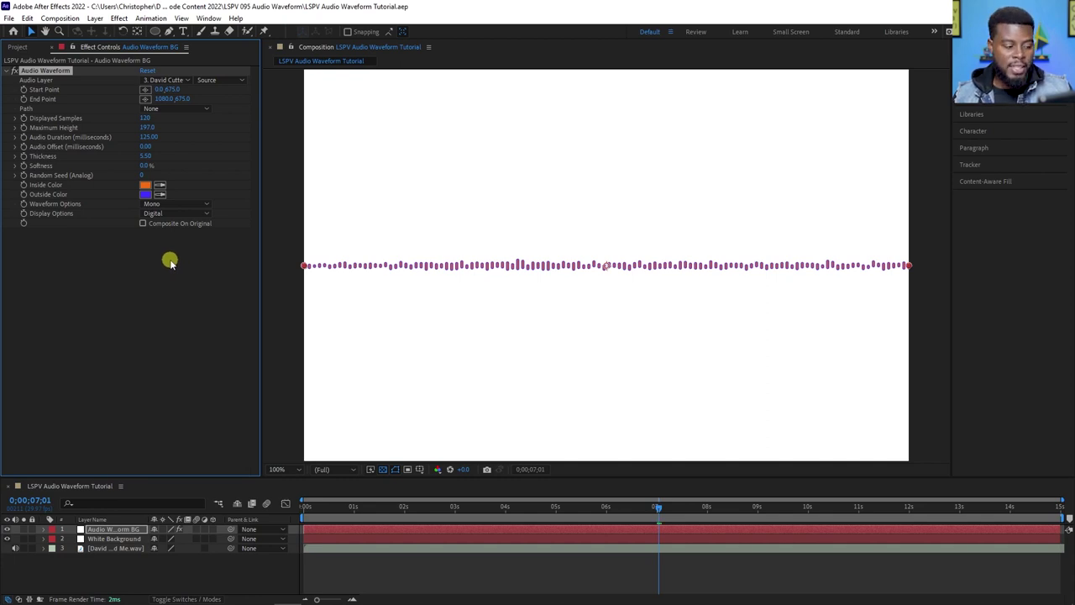
Apply Effect > Generate > Audio Spectrum to the Audio Waveform BG layer
right_click(106, 533)
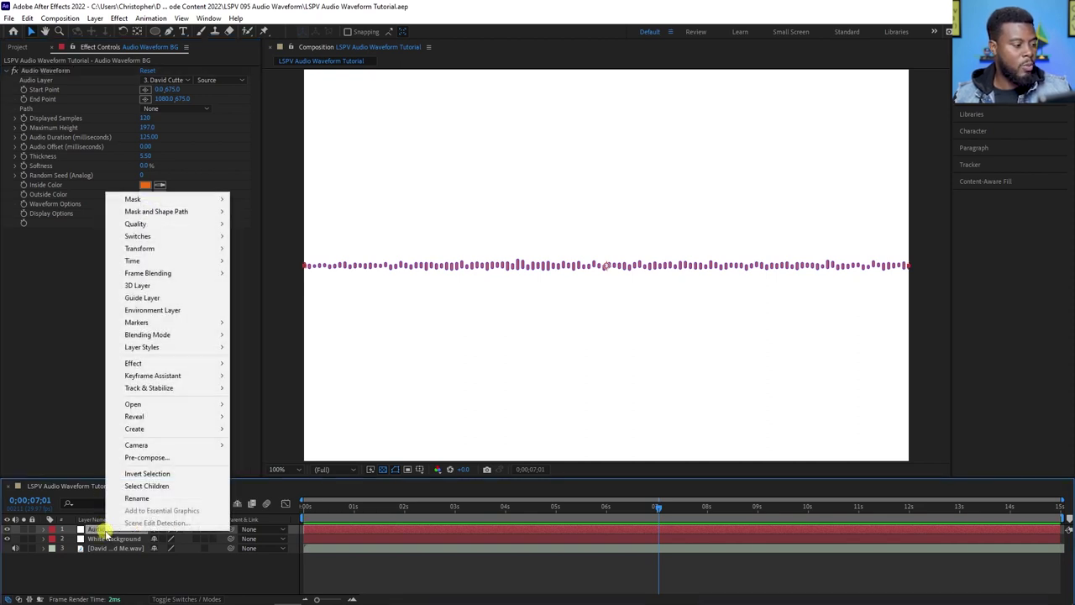
mouse_move(197, 363)
mouse_move(304, 185)
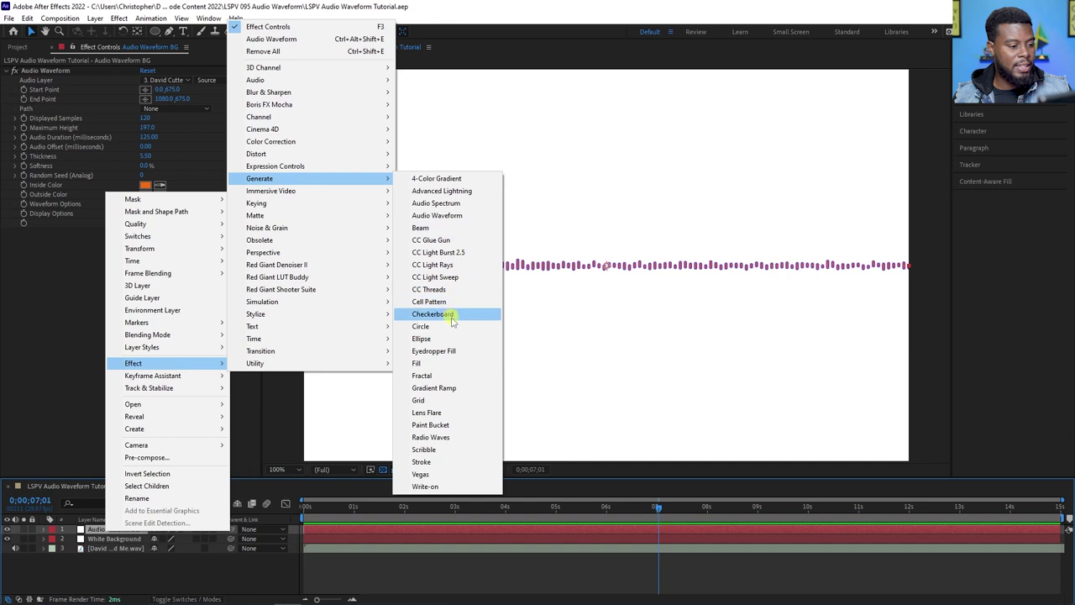
left_click(438, 203)
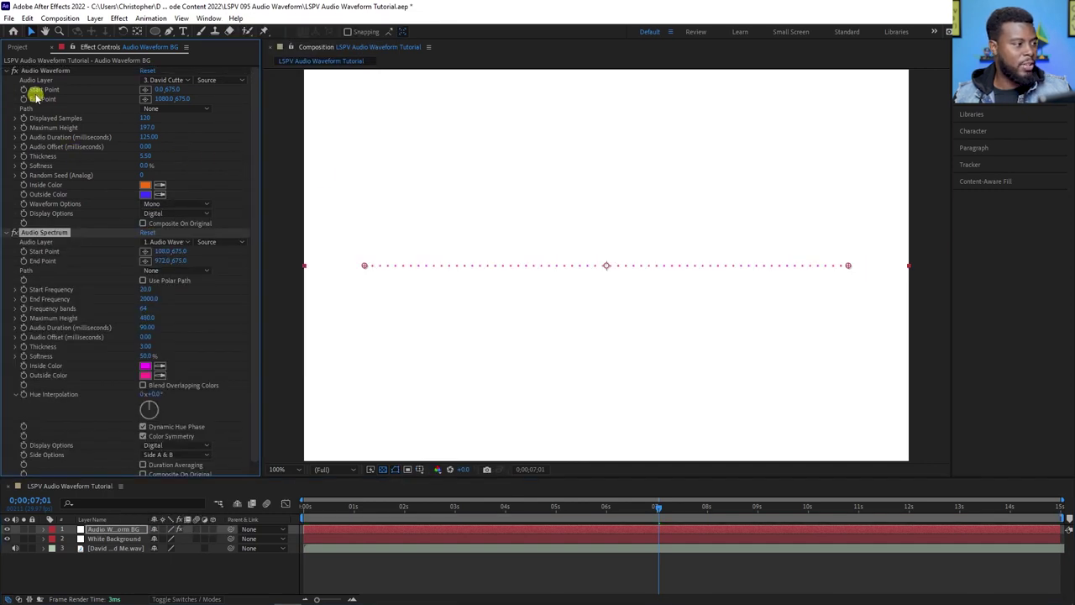
Collapse Audio Waveform and set Audio Spectrum's Audio Layer to the music track
left_click(8, 73)
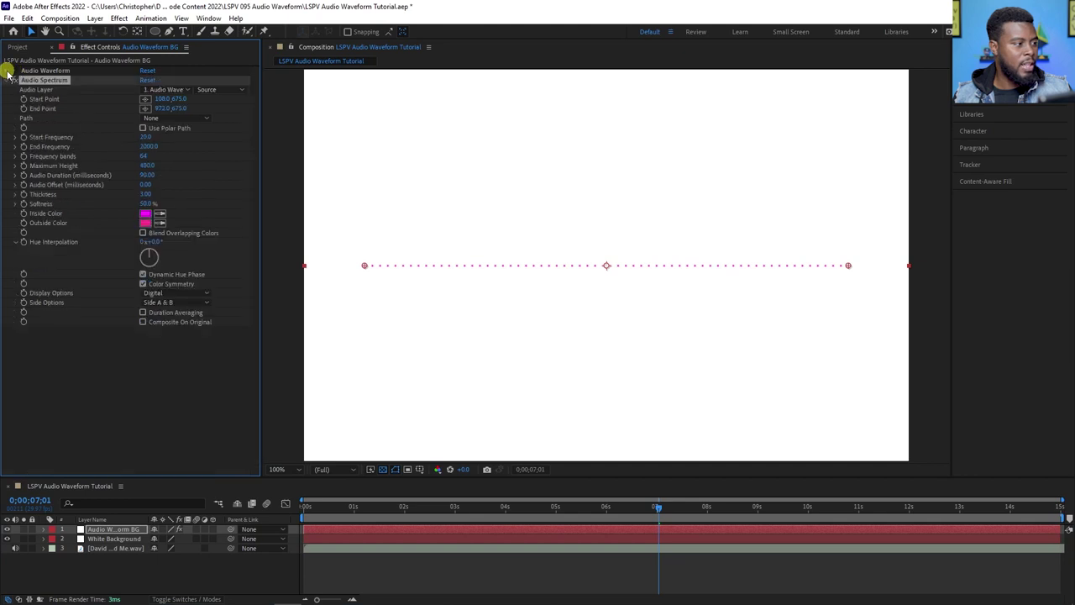
left_click(173, 90)
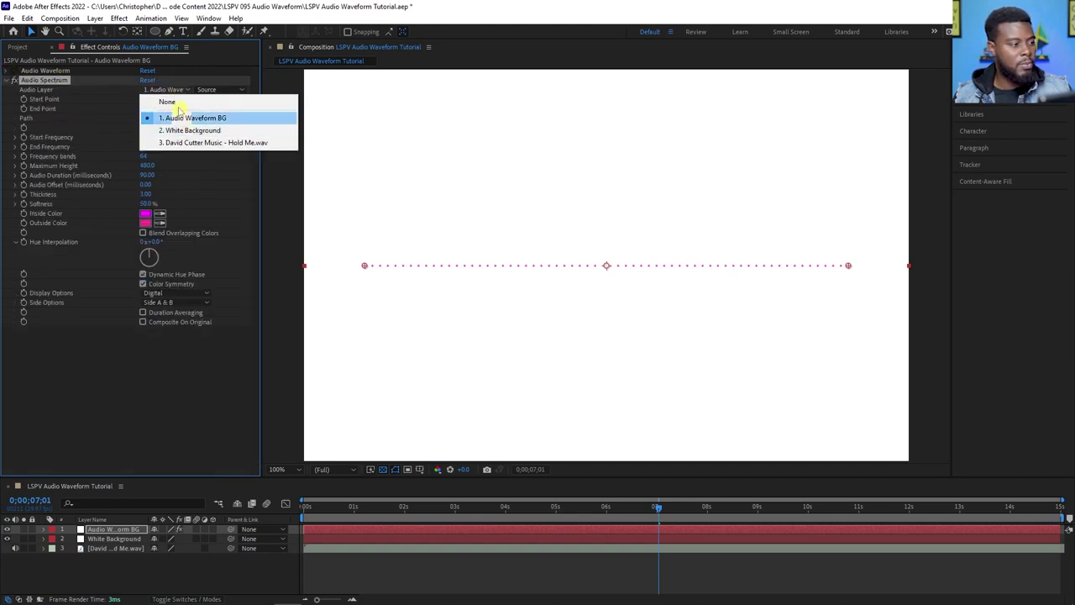
left_click(202, 142)
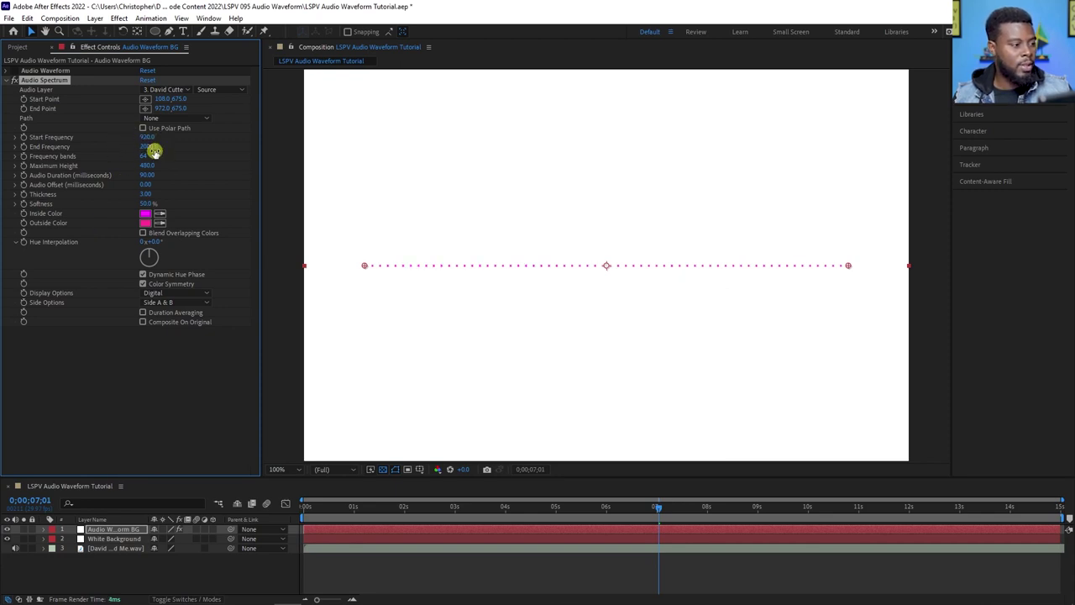
Change Frequency bands to 116 and preview the spectrum from the start
left_click(148, 158)
left_click(401, 269)
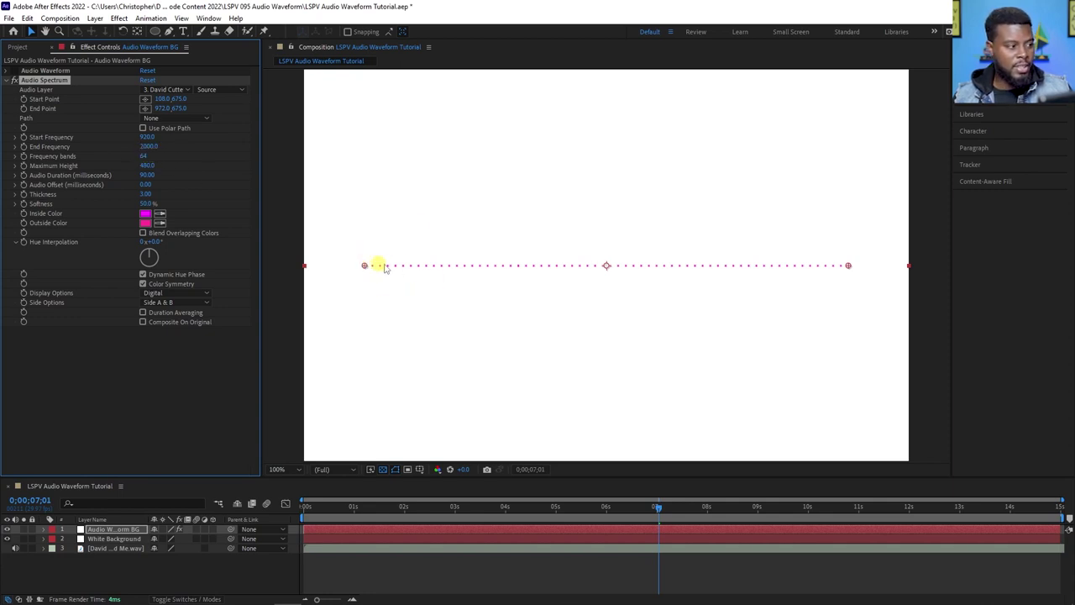
left_click_drag(146, 157, 175, 158)
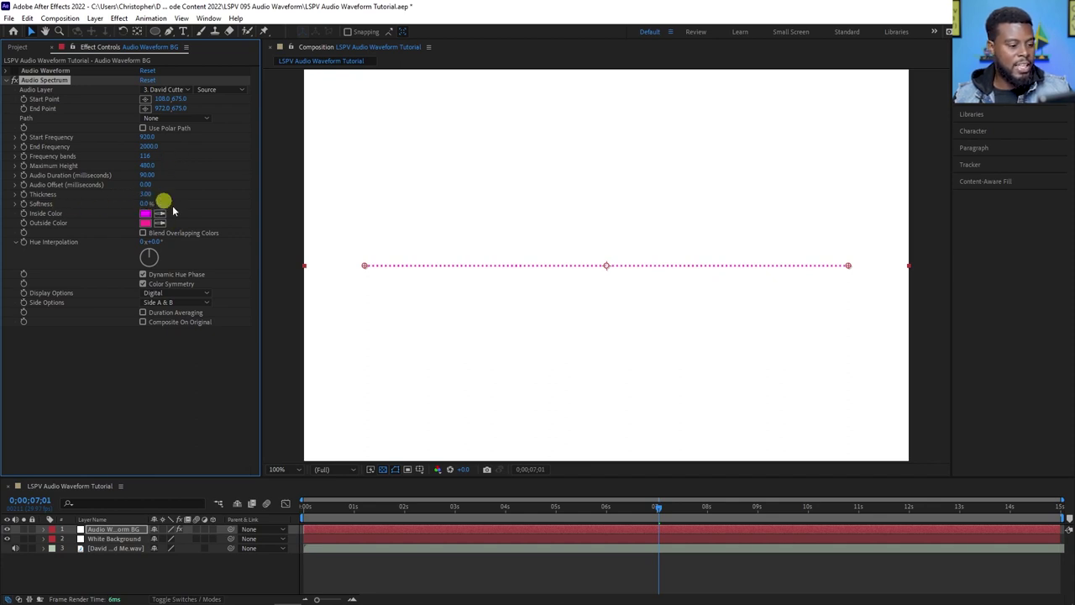
left_click_drag(352, 510, 301, 521)
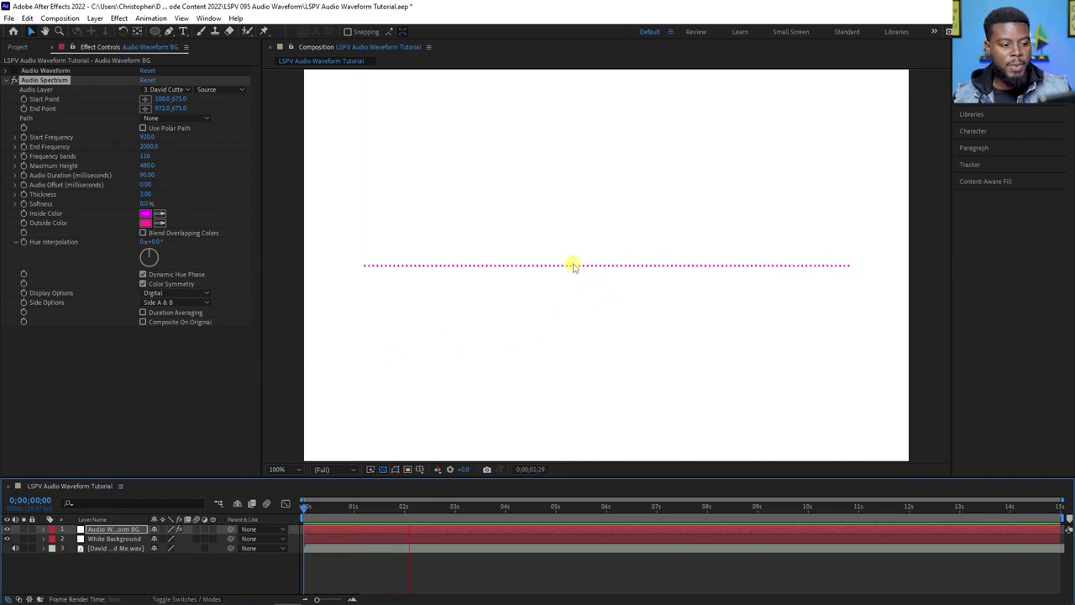
key("space")
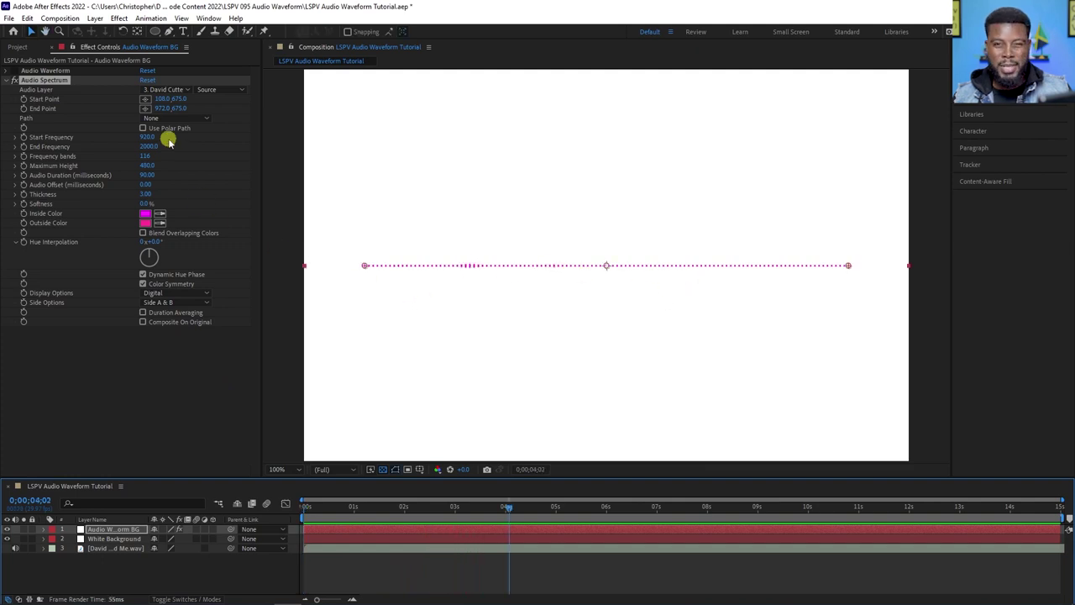
Scrub Maximum Height to 2210, Frequency bands to 165 and Start Frequency to 1.0
left_click_drag(146, 168, 209, 195)
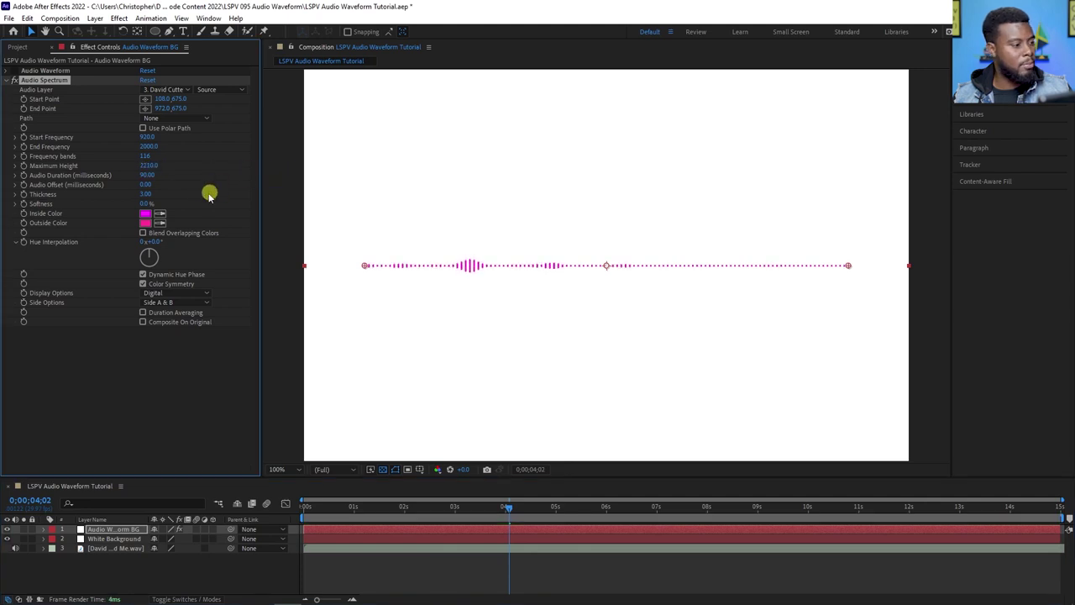
mouse_move(149, 156)
left_mouse_down()
mouse_move(184, 157)
mouse_move(147, 159)
left_mouse_up()
left_click_drag(152, 160, 177, 161)
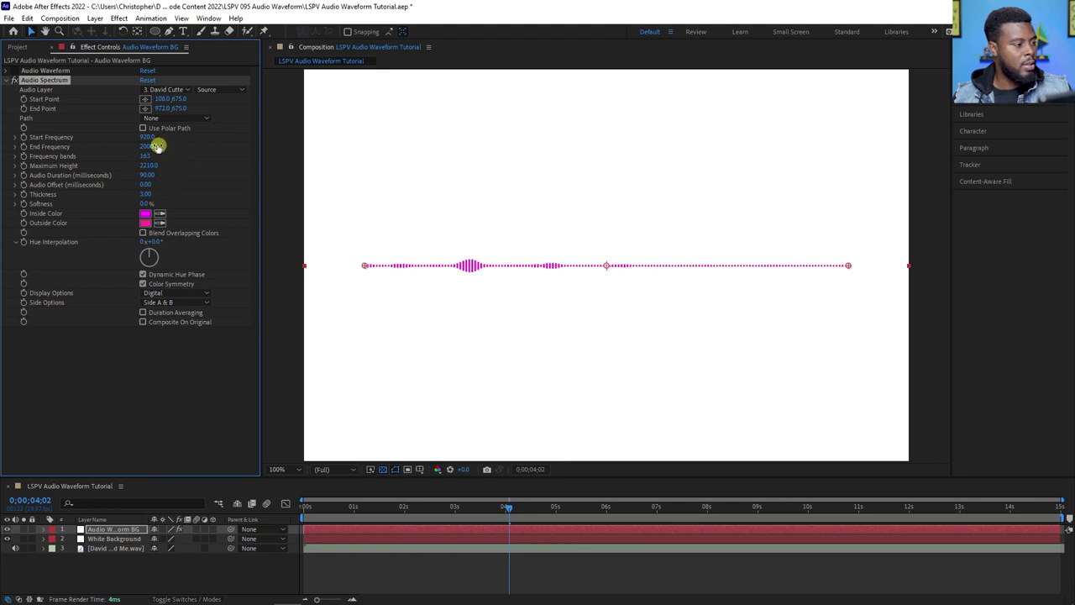
mouse_move(151, 138)
left_mouse_down()
mouse_move(113, 137)
mouse_move(144, 139)
mouse_move(114, 142)
mouse_move(141, 148)
left_mouse_up()
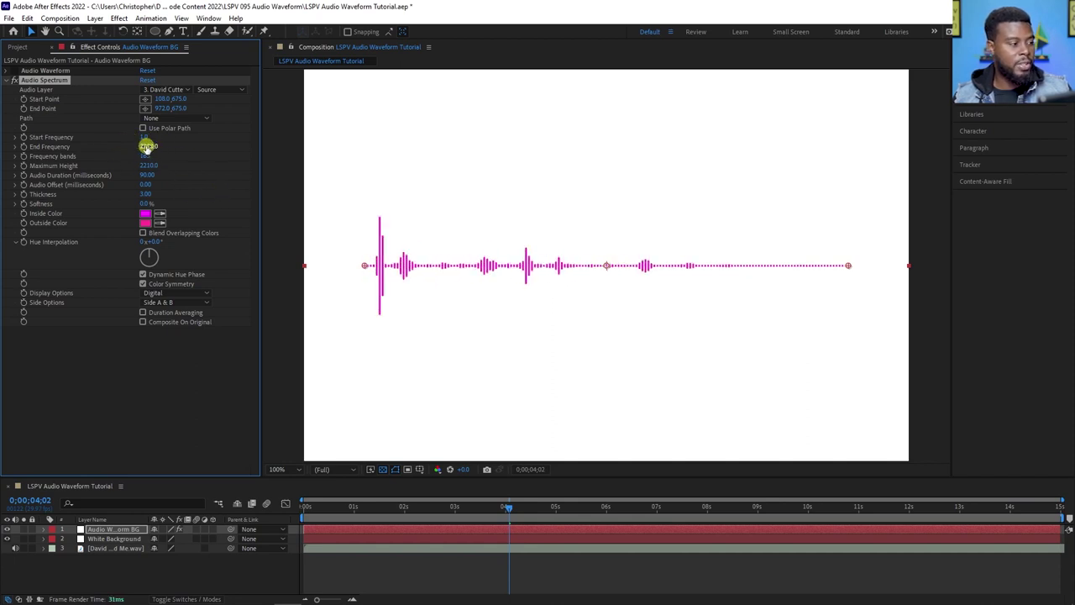
left_click(161, 220)
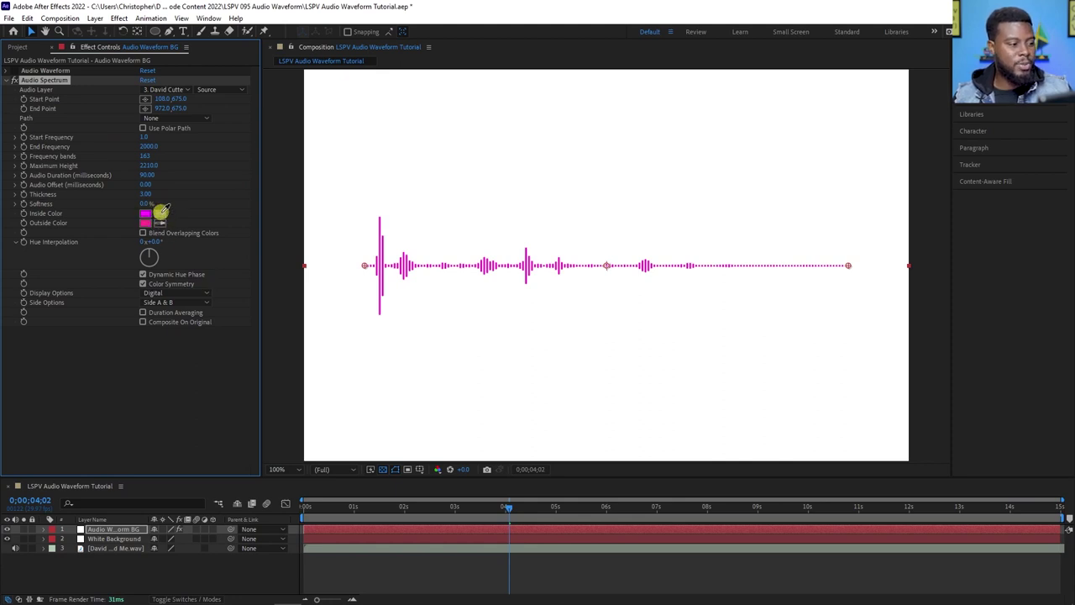
Change the Audio Spectrum Inside Color to deep violet 35169A
left_click(148, 215)
mouse_move(556, 304)
left_mouse_down()
mouse_move(558, 277)
mouse_move(525, 261)
mouse_move(561, 271)
mouse_move(534, 269)
left_mouse_up()
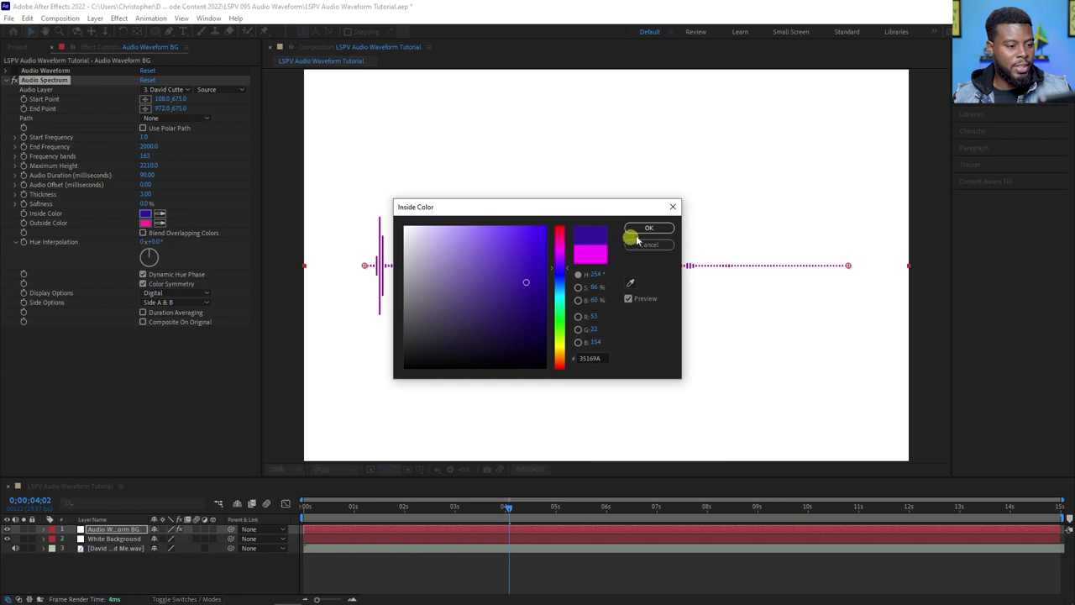
left_click(648, 228)
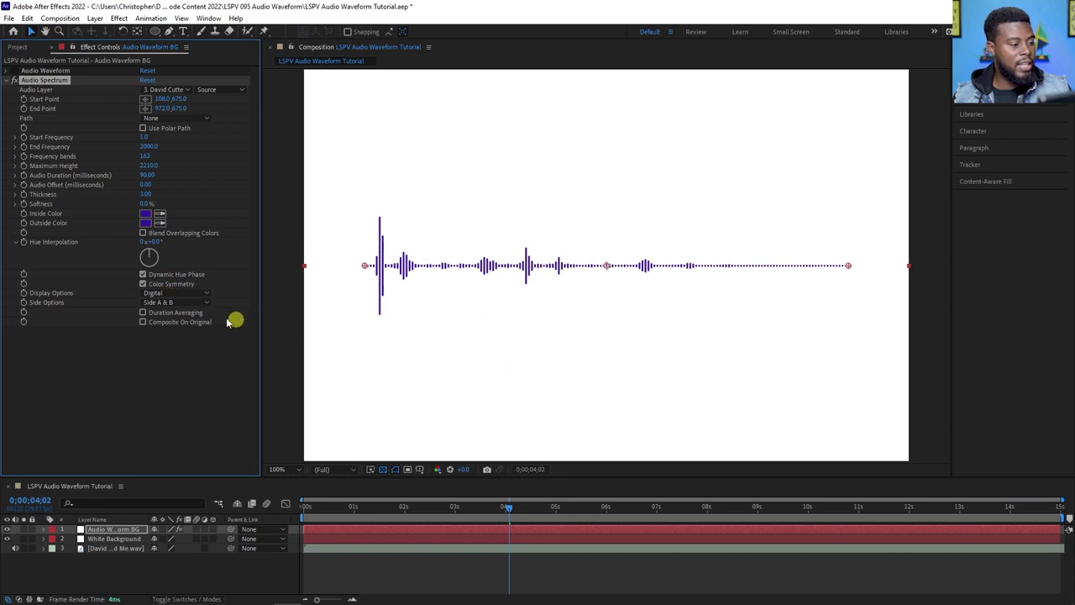
Test Analog versus Digital display and the one-sided bar options, keeping Digital
left_click(189, 296)
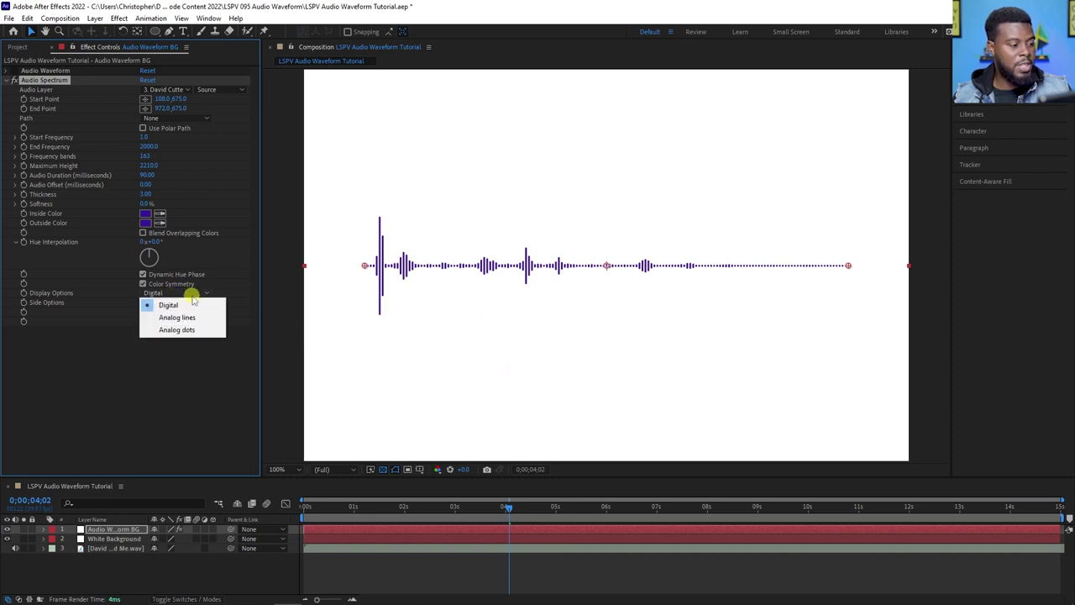
left_click(190, 317)
left_click(199, 295)
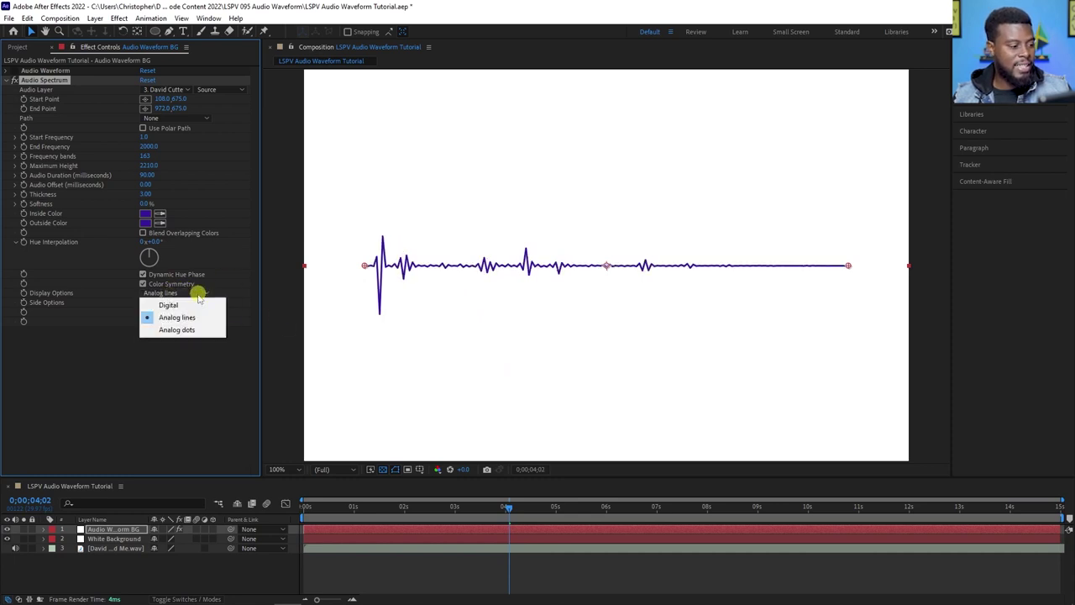
left_click(192, 305)
left_click(192, 303)
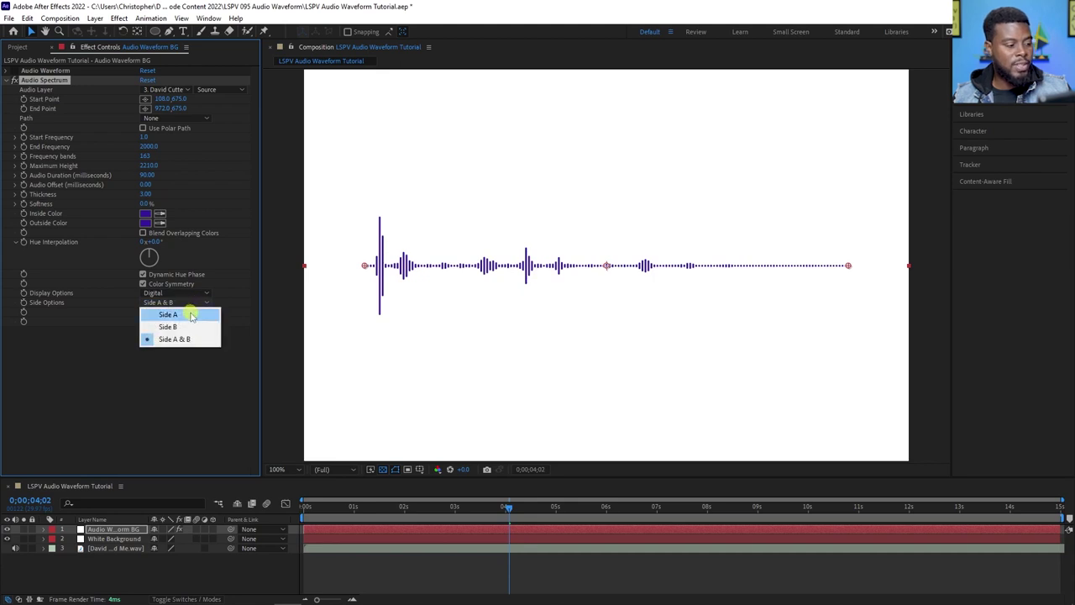
left_click(191, 314)
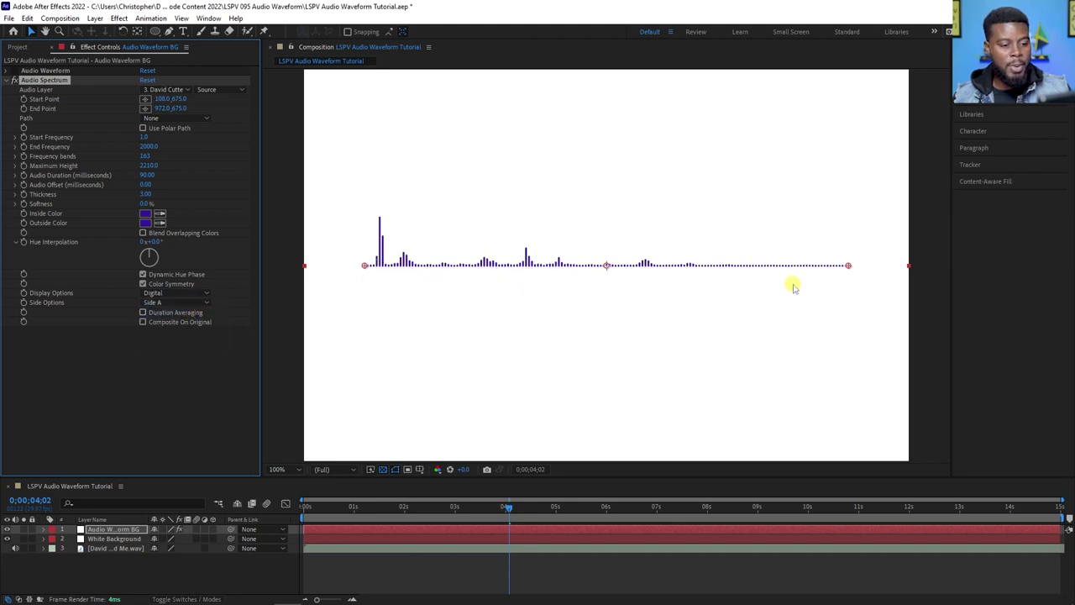
left_click(193, 302)
left_click(192, 327)
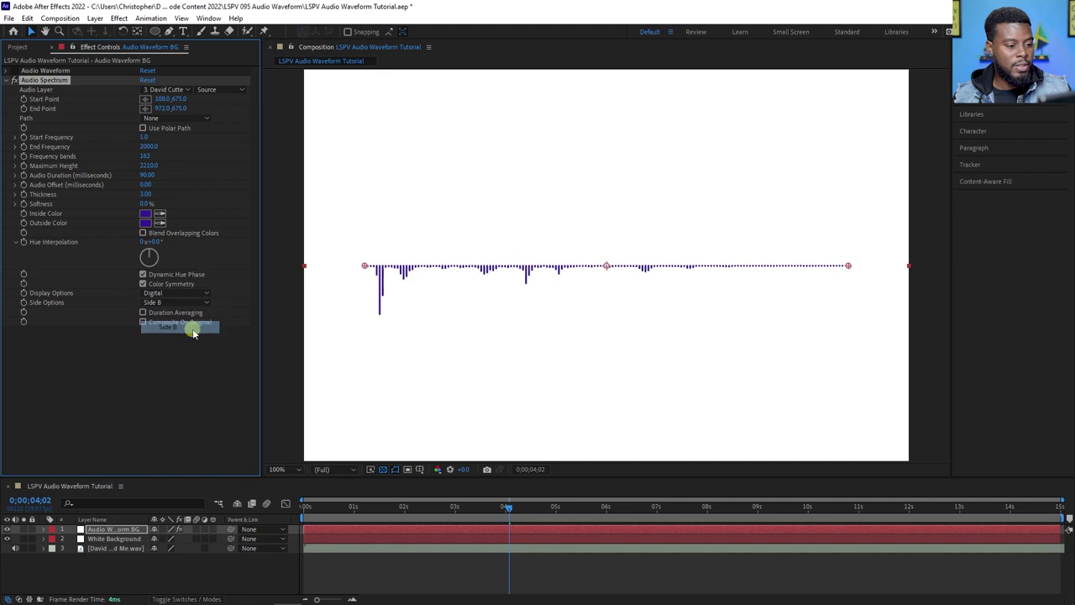
left_click(193, 304)
left_click(190, 314)
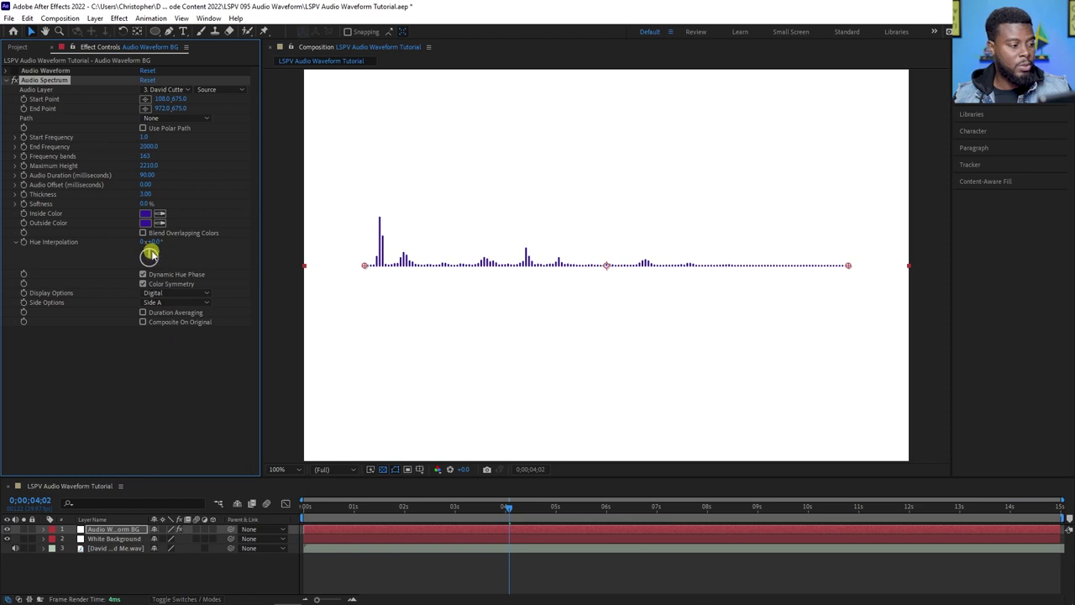
Set Hue Interpolation to 293° for rainbow bars and preview from the start
left_click_drag(163, 277, 144, 292)
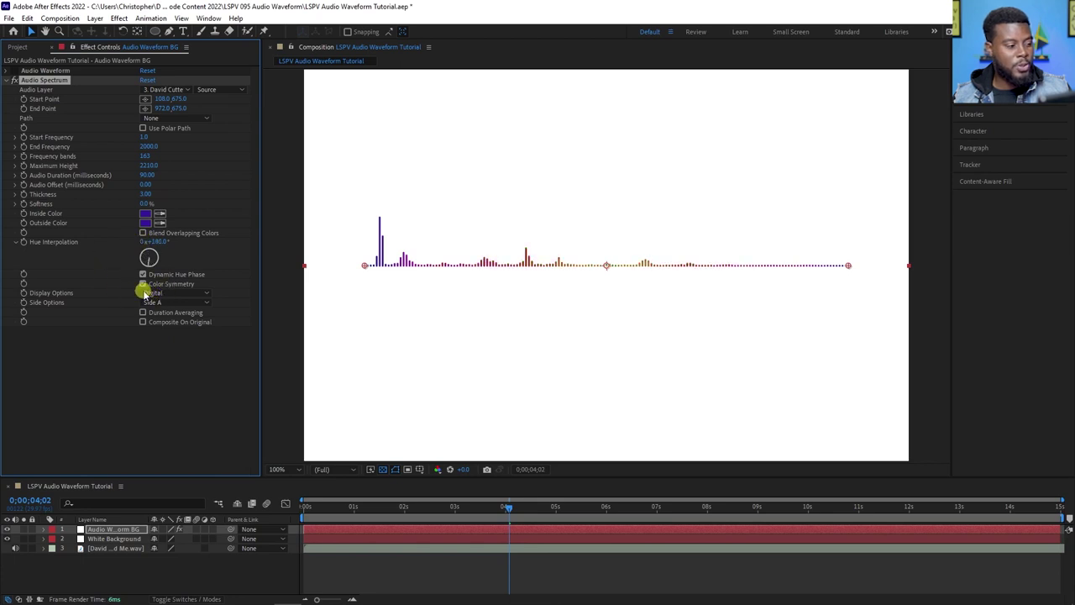
left_click_drag(148, 260, 117, 257)
left_click(307, 507)
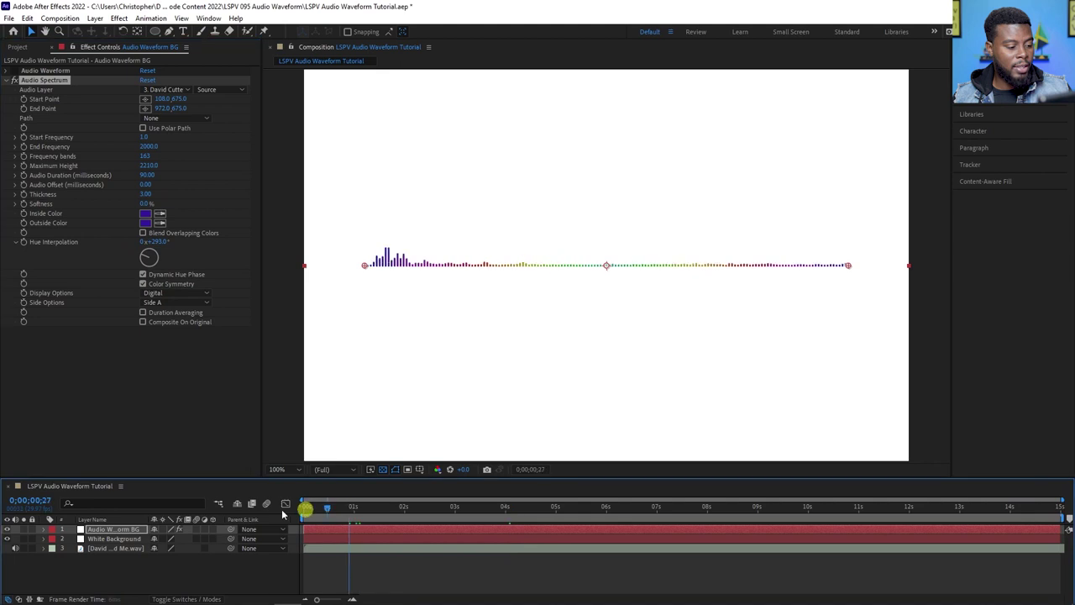
key("space")
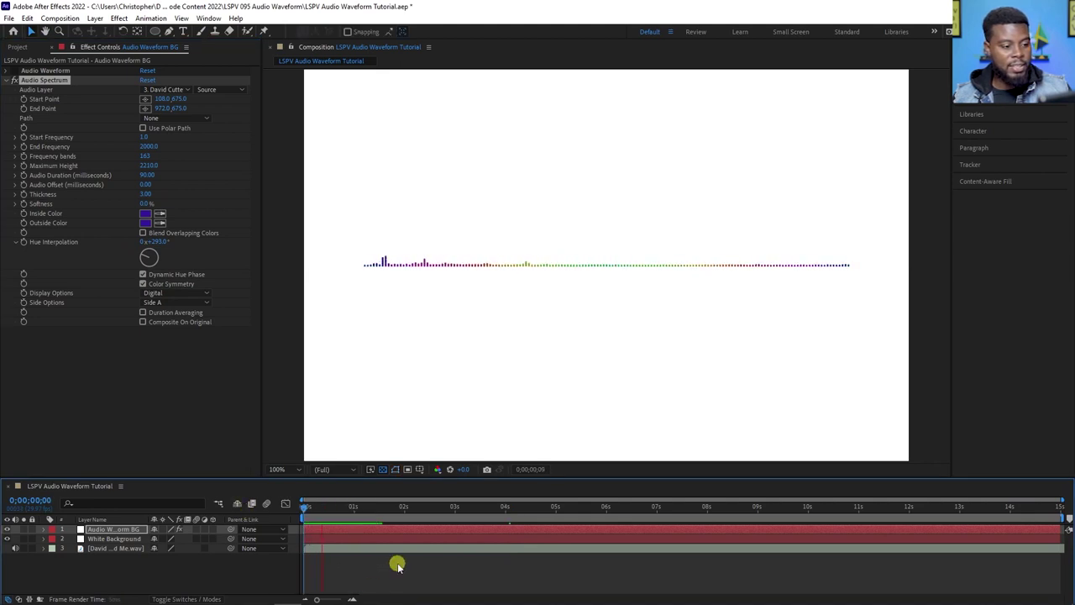
Set Side Options to Side A & B and preview the two-sided spectrum
left_click(202, 304)
left_click(199, 339)
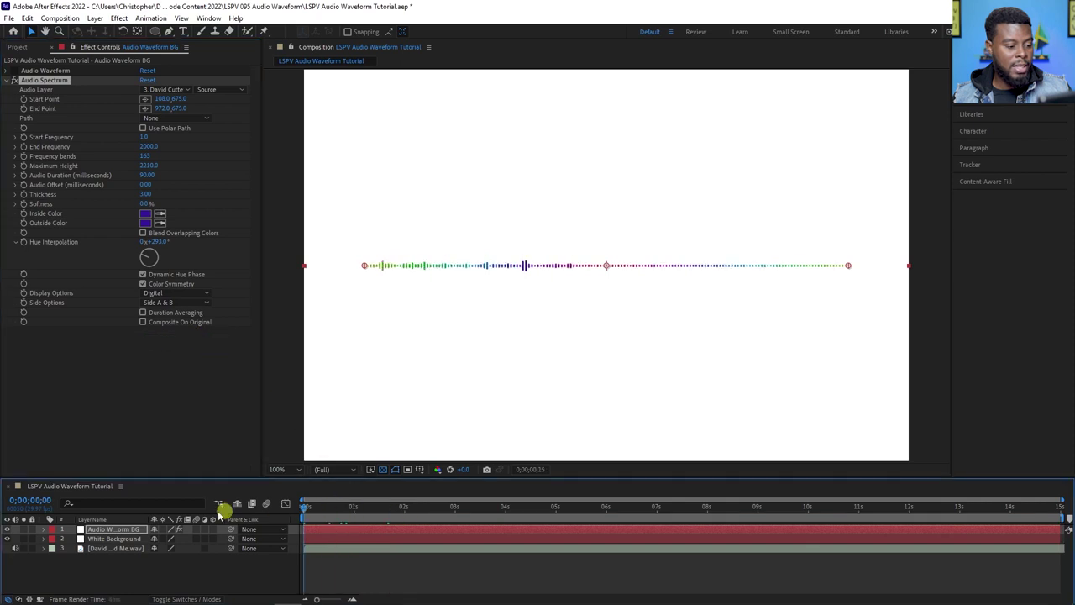
key("Home")
key("space")
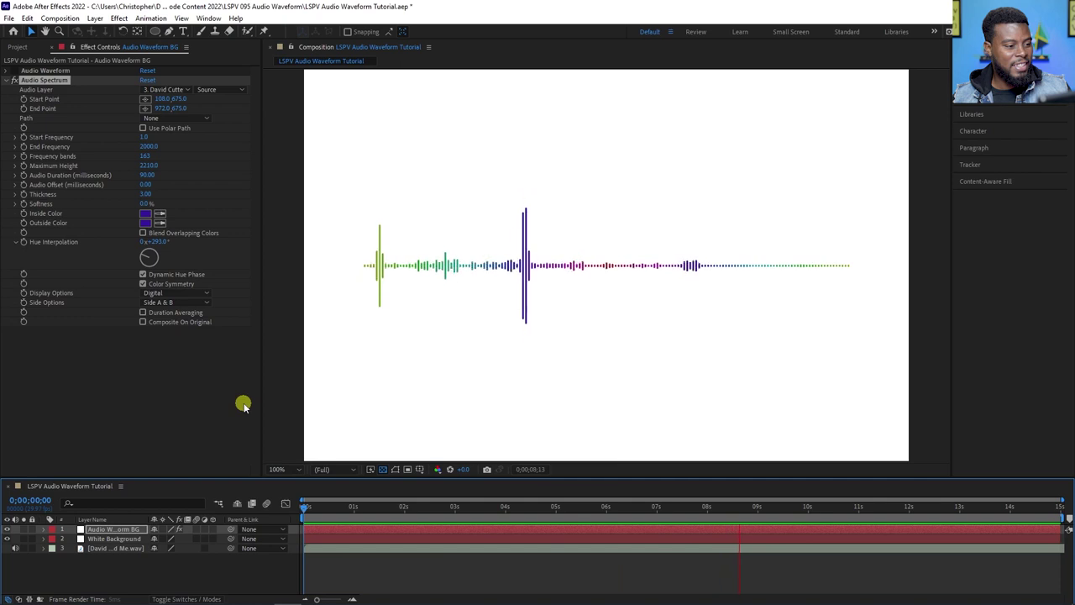
key("space")
Lower Maximum Height to 1500 and reveal the layer's Position property
left_click(151, 167)
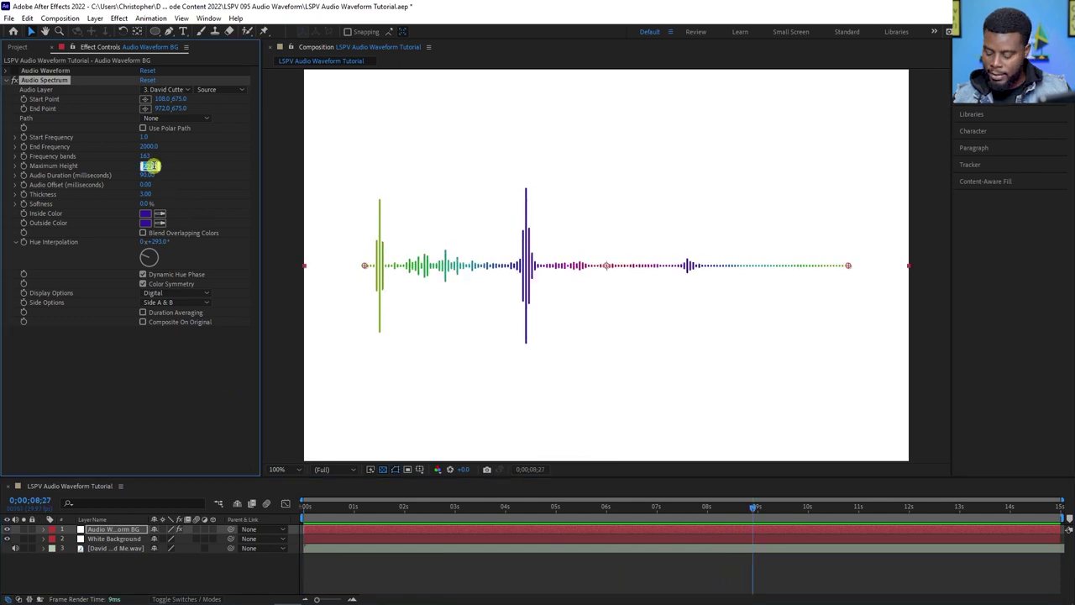
key("Return")
left_click(479, 568)
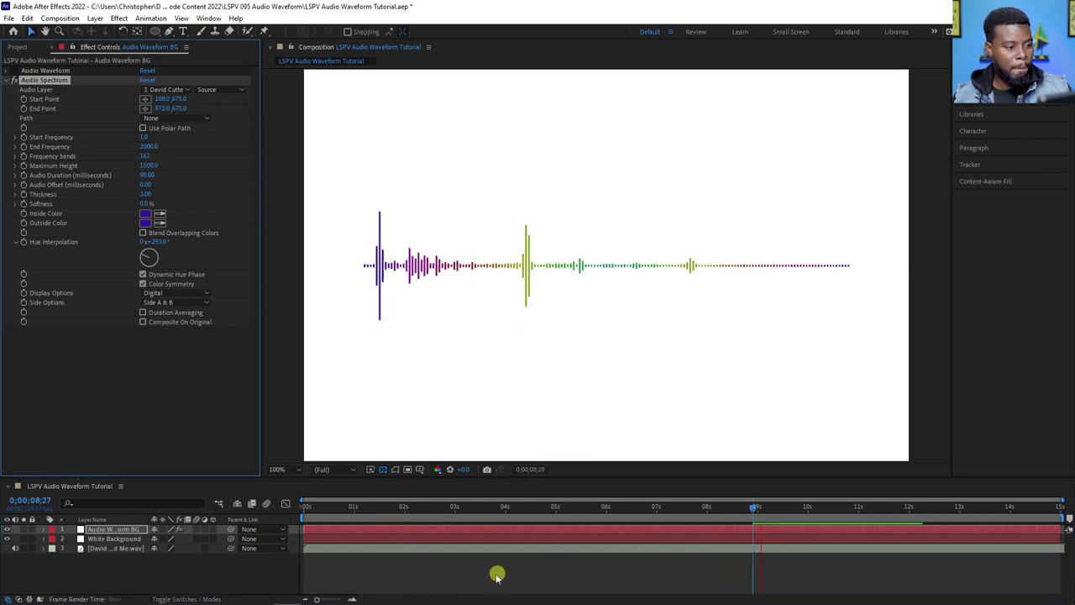
key("space")
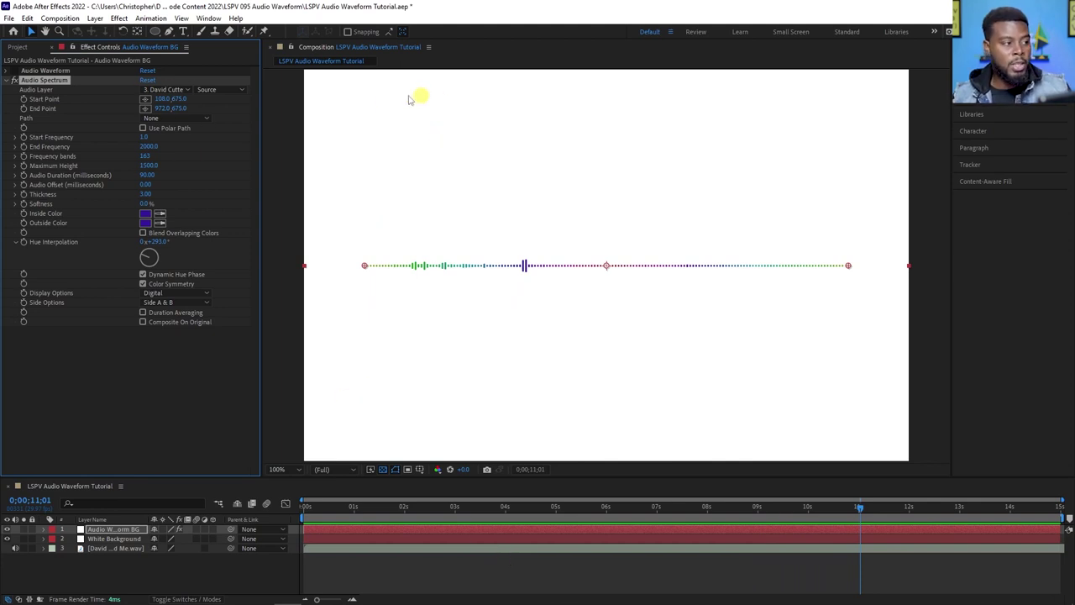
key("p")
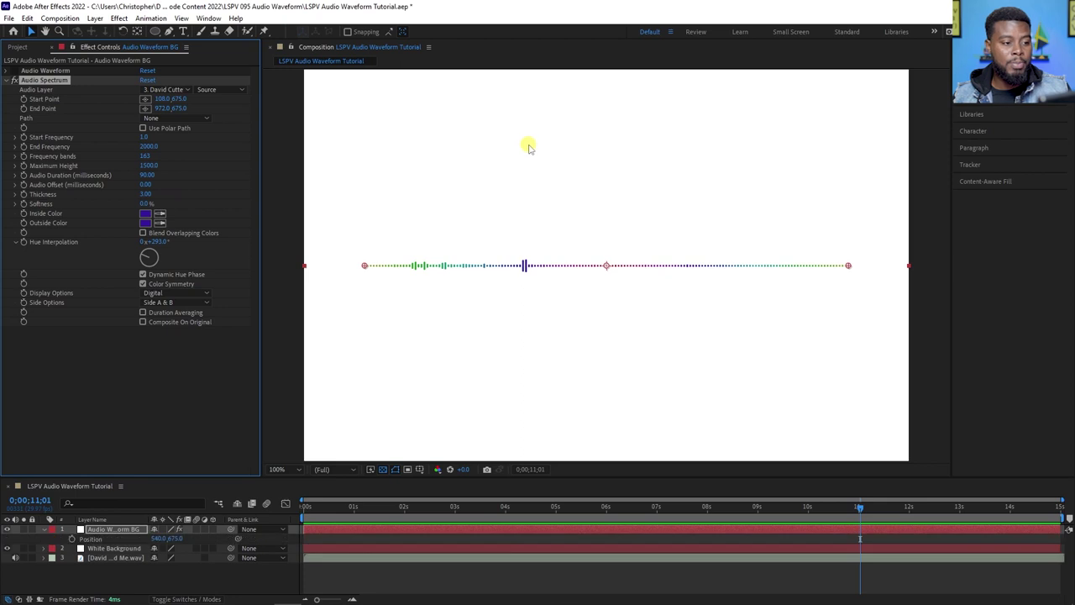
left_click(170, 32)
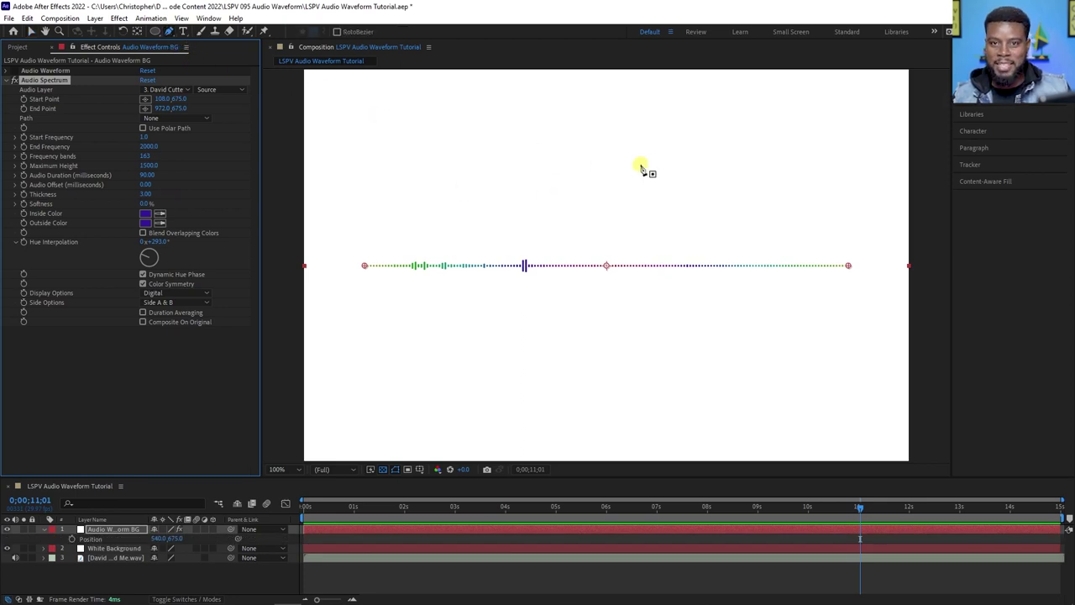
left_click(594, 140)
left_click(358, 134)
left_click(352, 362)
left_click(669, 409)
left_click(682, 333)
left_click(451, 318)
left_click(455, 234)
left_click(718, 207)
left_click(812, 176)
left_click(779, 126)
left_click(691, 129)
left_click(595, 140)
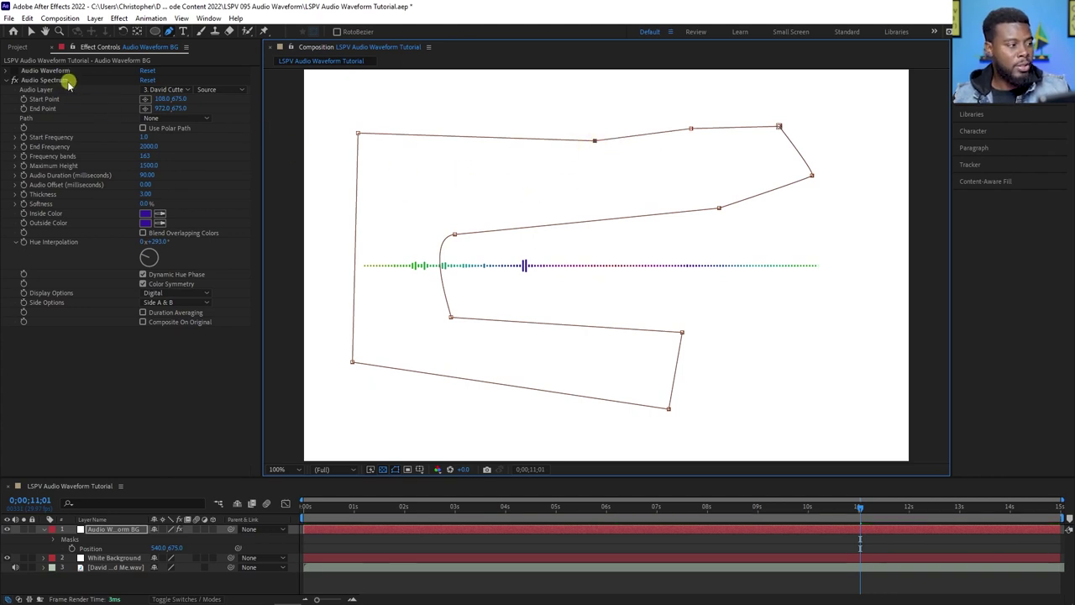
left_click(160, 118)
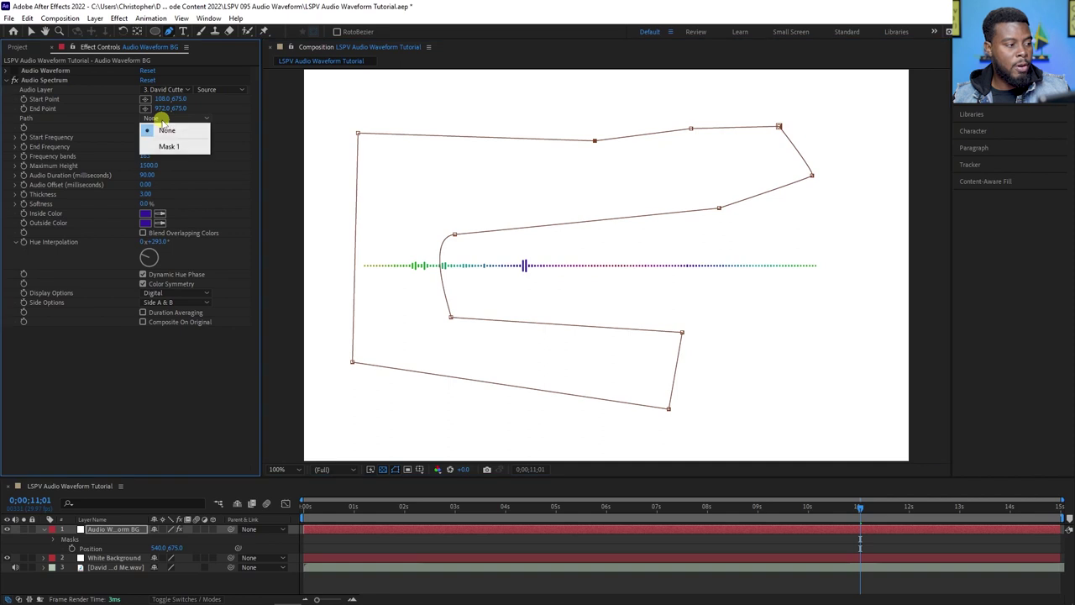
left_click(167, 147)
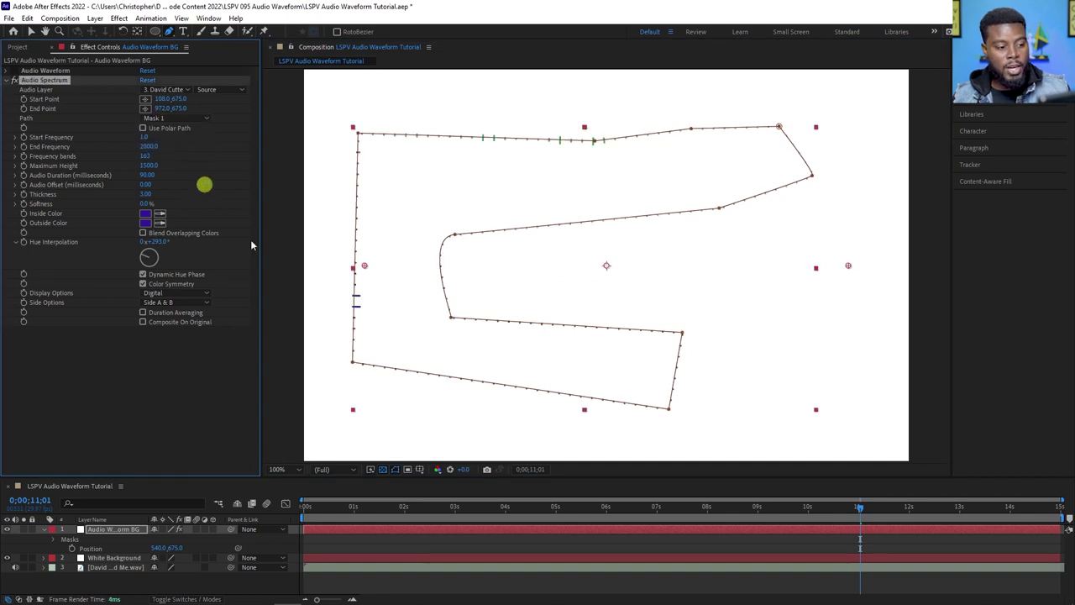
left_click_drag(511, 509, 434, 509)
key("Home")
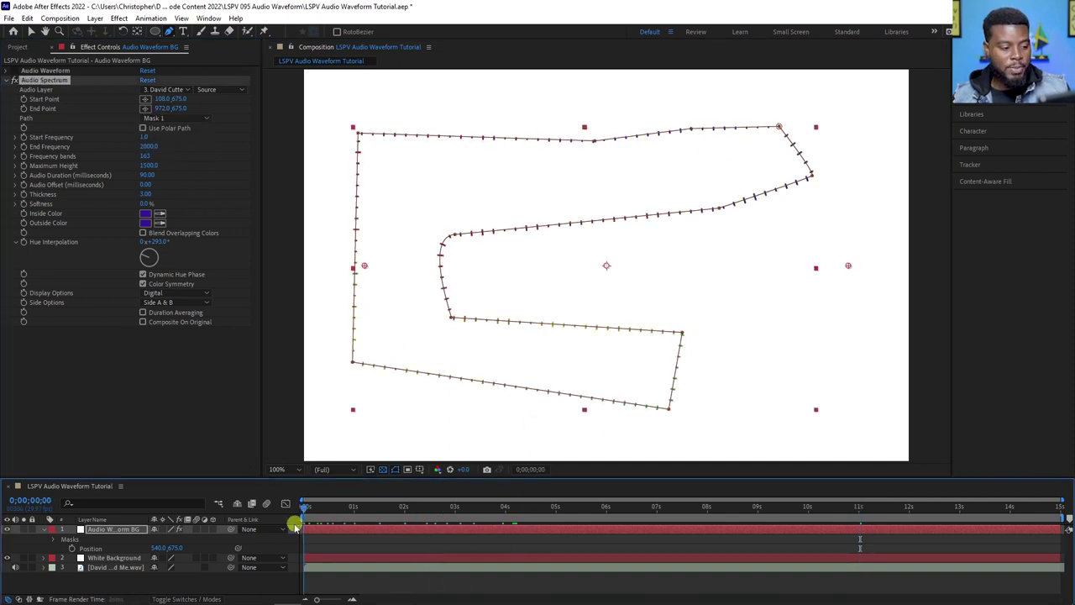
left_click(484, 554)
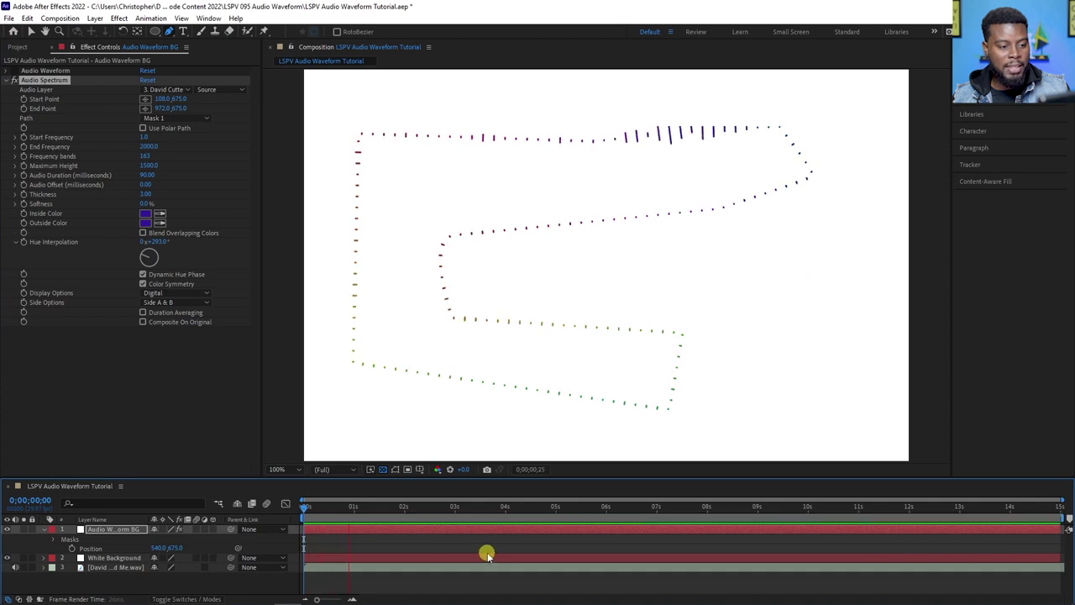
key("ctrl+z")
key("ctrl+z")
key("ctrl+z")
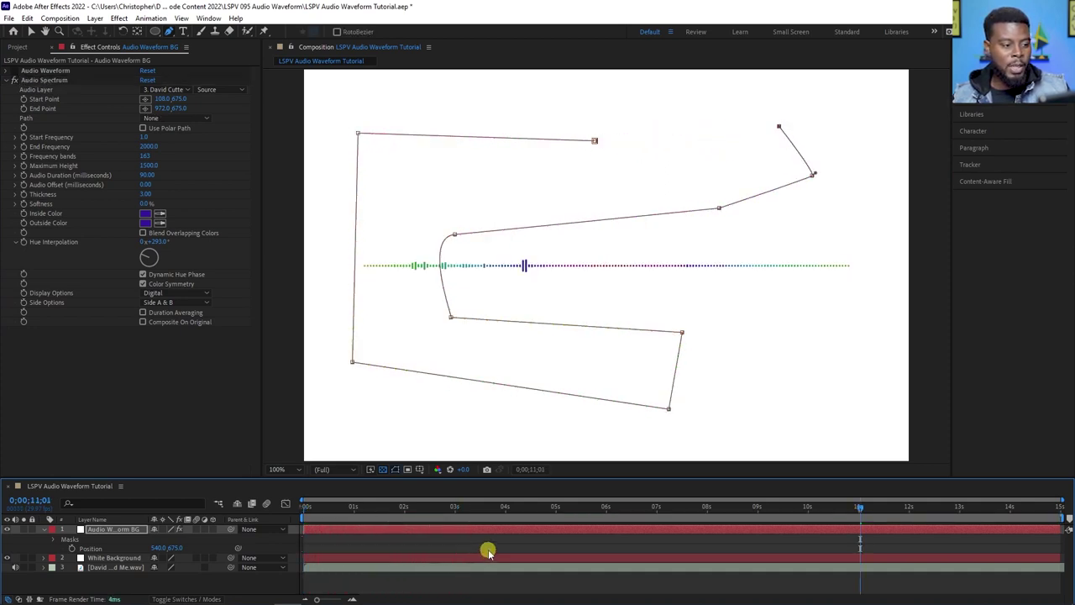
key("ctrl+z")
key("ctrl+z")
key("ctrl+z")
key("ctrl+z")
key("ctrl+z")
key("ctrl+z")
key("ctrl+z")
key("ctrl+z")
key("ctrl+z")
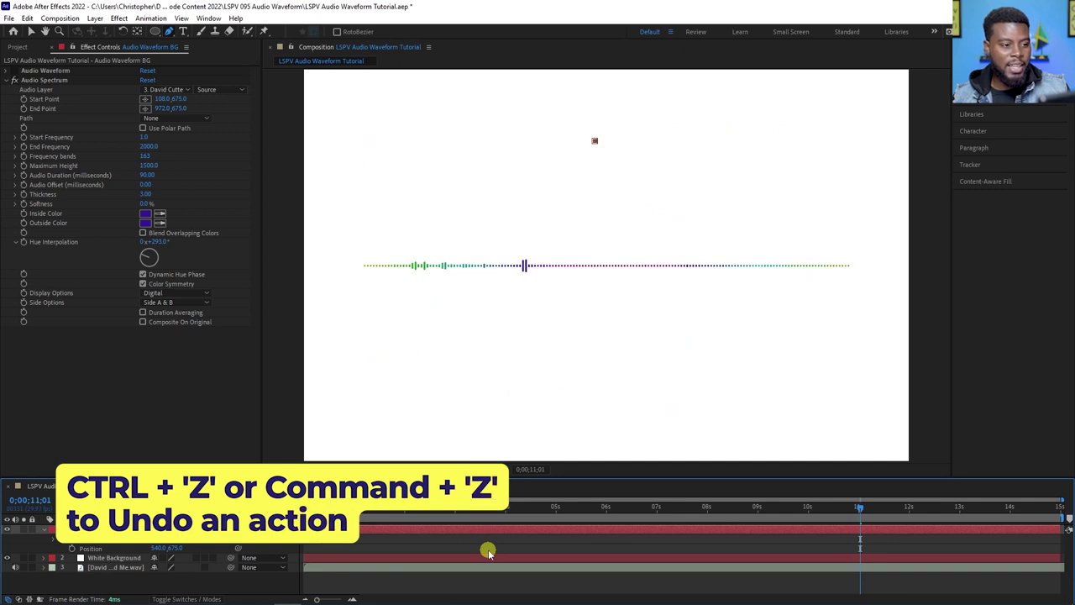
key("ctrl+z")
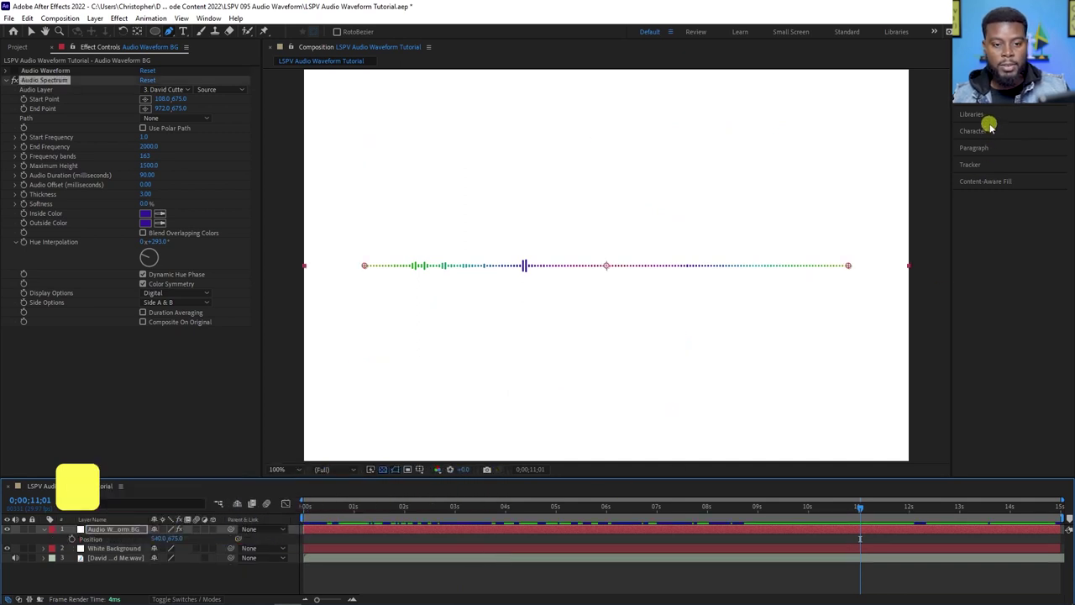
Search for Polar Coordinates and apply it to the waveform layer
left_click(1017, 103)
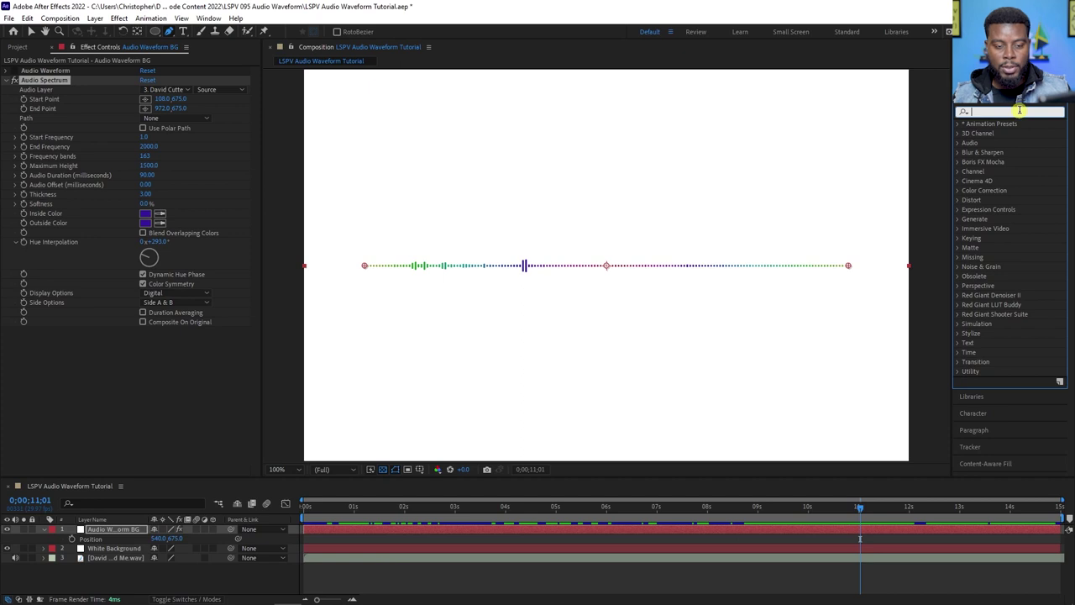
type("pola")
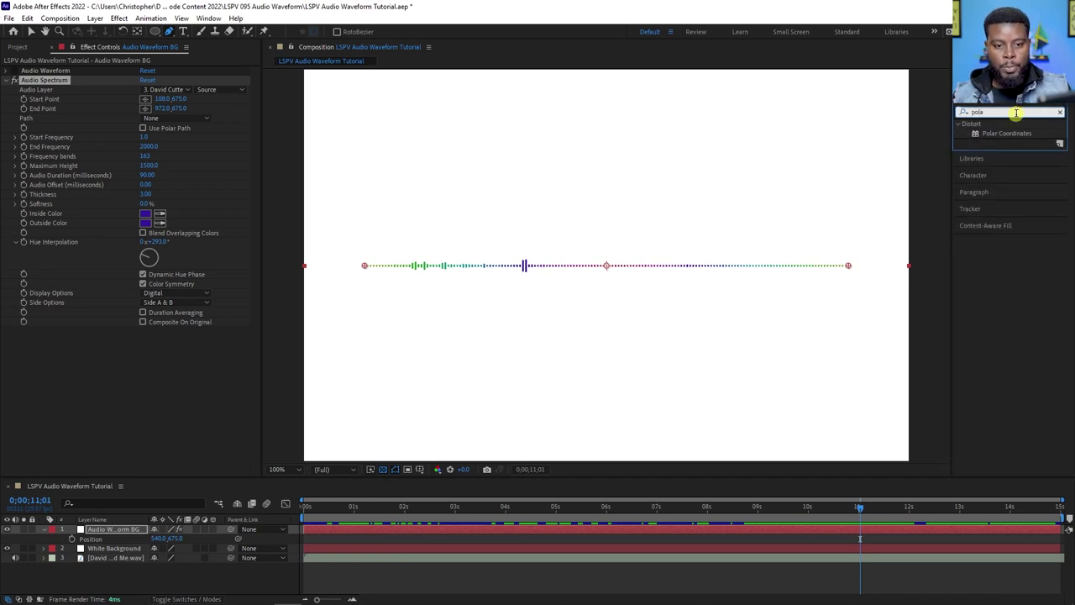
left_click_drag(1014, 133, 115, 355)
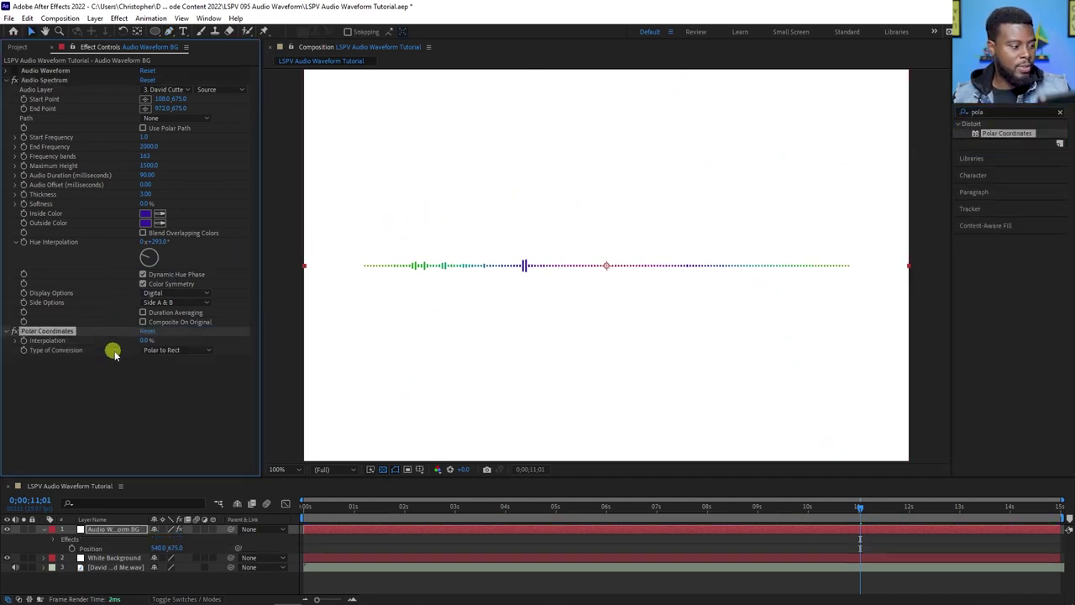
Set Type of Conversion to Rect to Polar and Interpolation to 96%
left_click(165, 350)
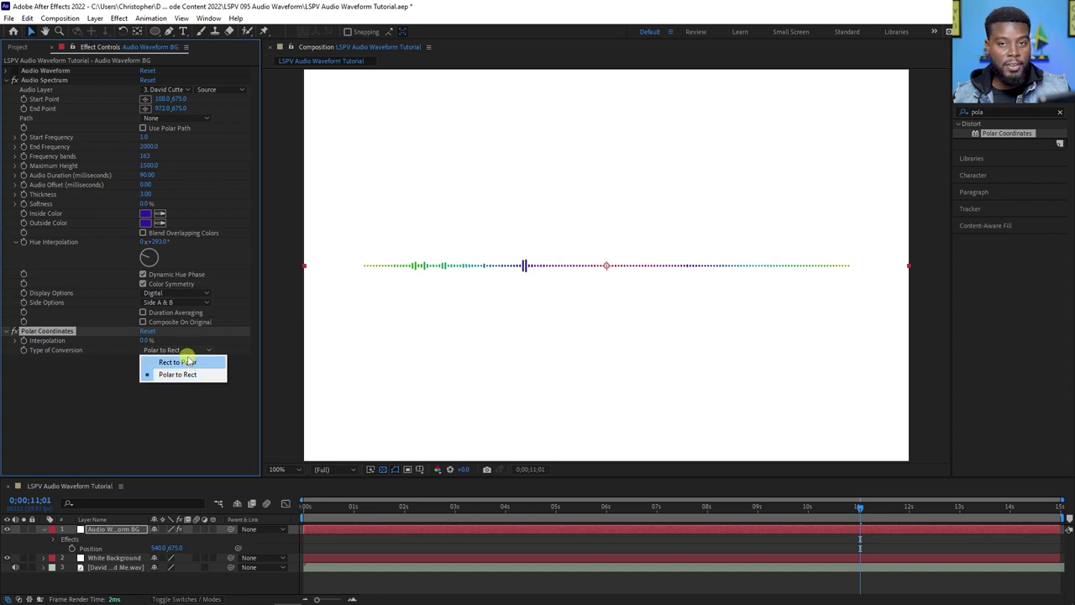
left_click(189, 362)
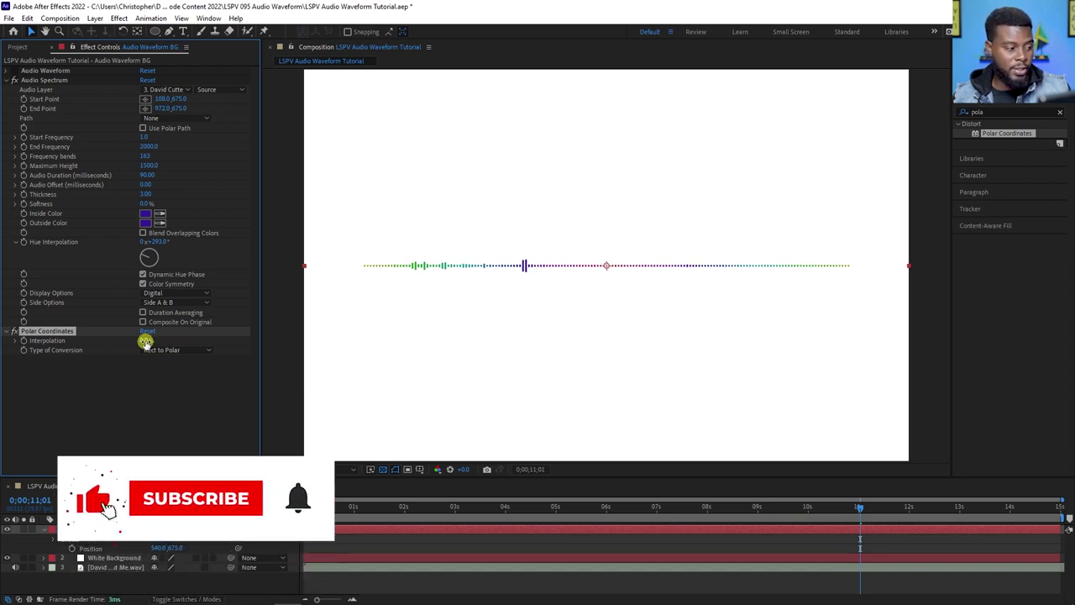
left_click_drag(149, 339, 210, 337)
scroll(358, 302, "down", 2)
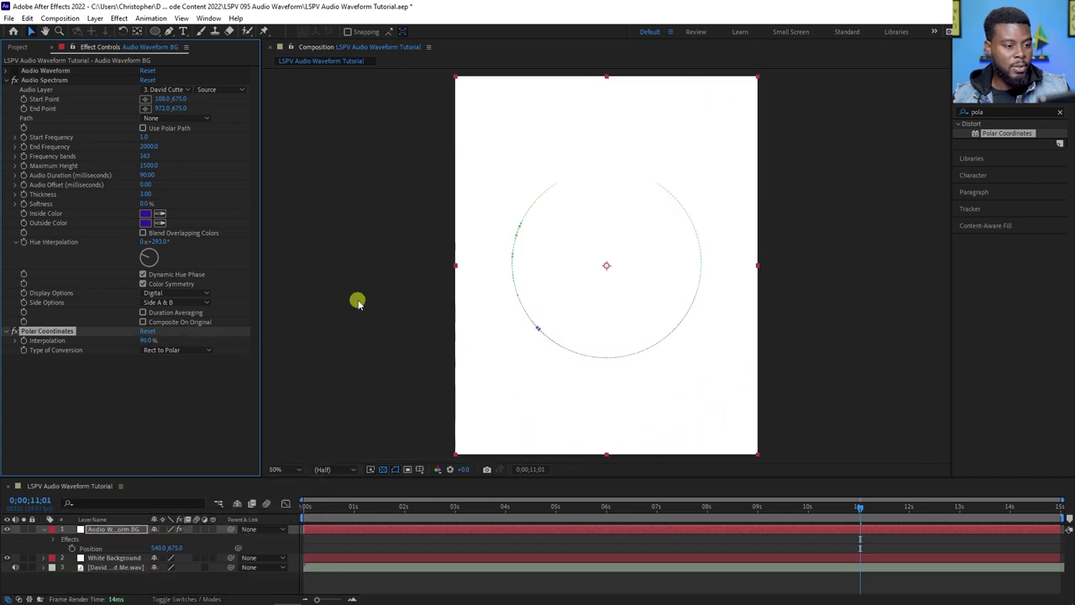
Pan the view, then scrub Start Point to 240,675 and End Point to 1054,675
scroll(358, 303, "up", 2)
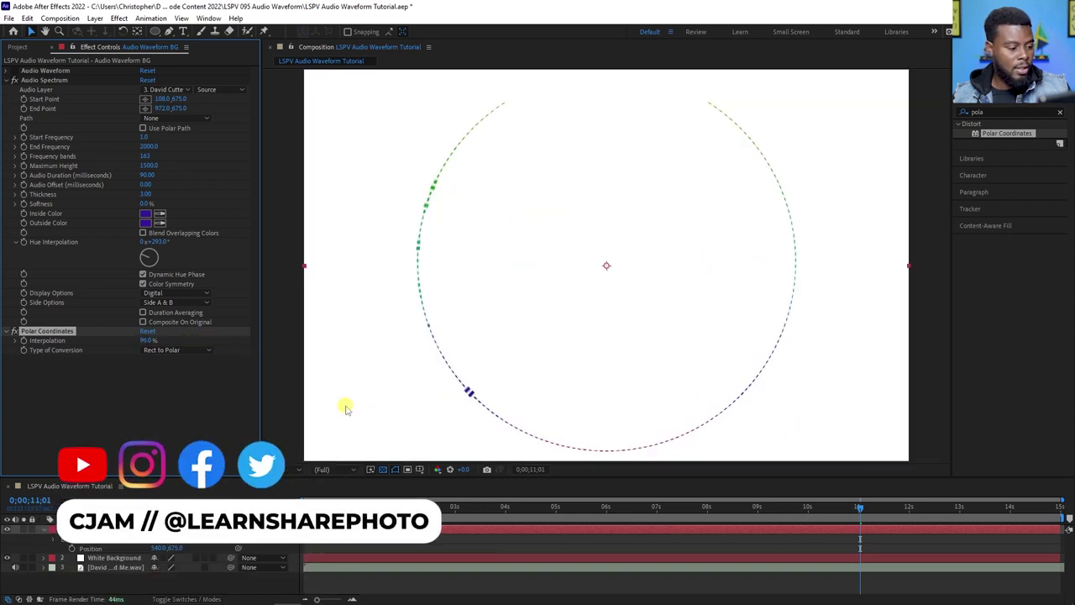
left_click(289, 469)
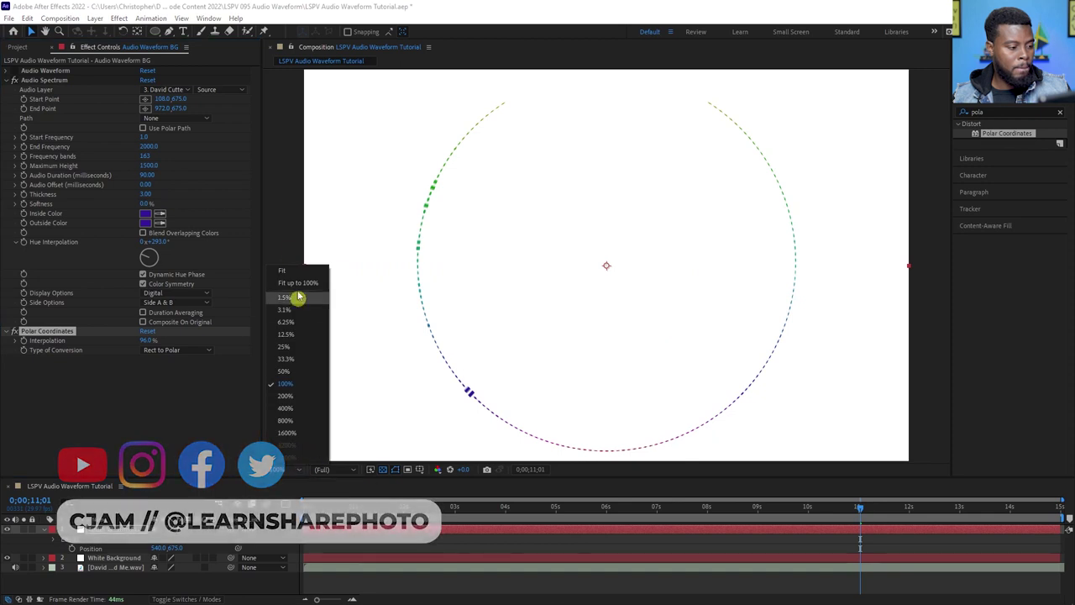
left_click(578, 29)
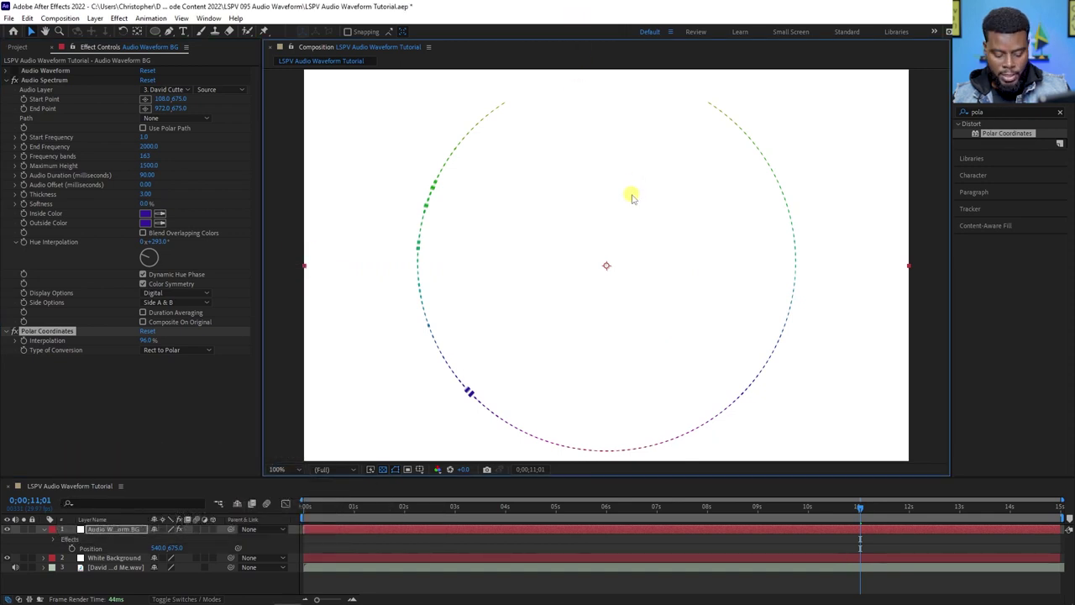
key("h")
left_click_drag(631, 180, 624, 184)
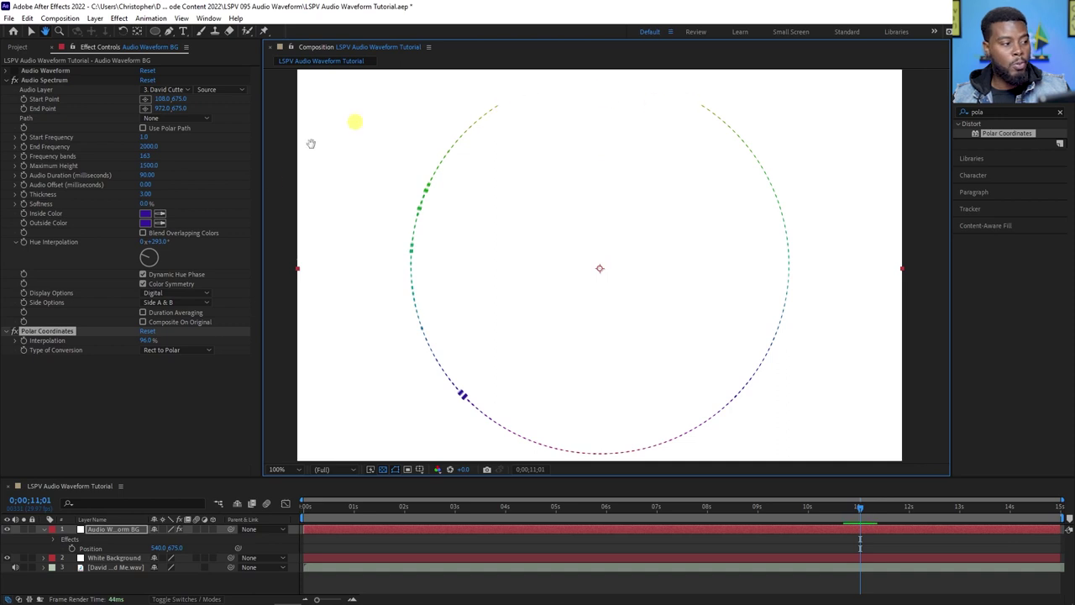
mouse_move(157, 98)
left_mouse_down()
mouse_move(79, 98)
mouse_move(201, 99)
mouse_move(152, 98)
left_mouse_up()
left_click(157, 108)
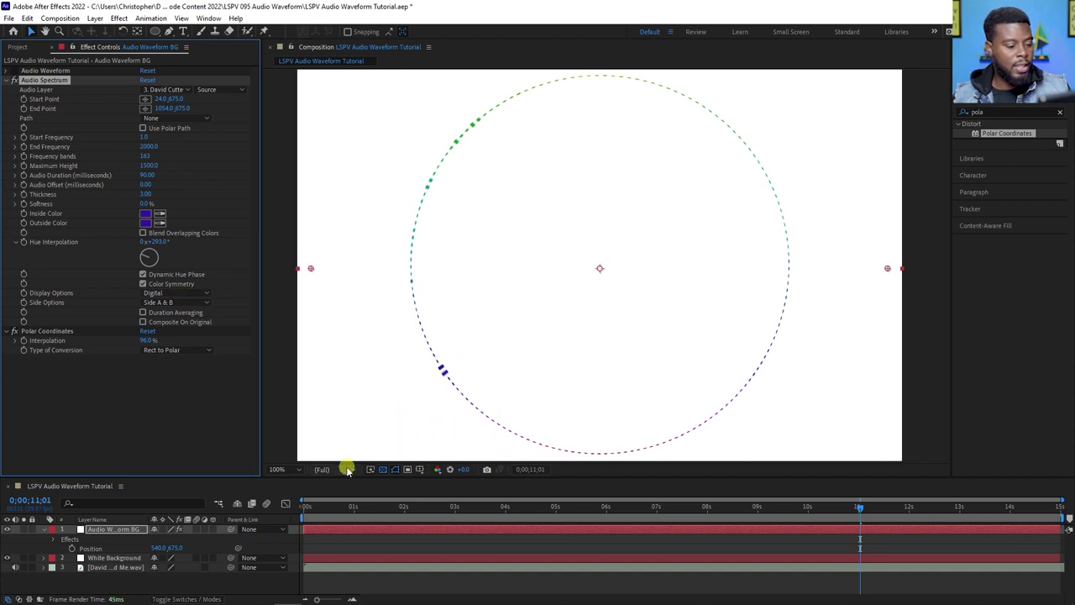
Fit the composition, return to 100% view and preview the ring from the start
left_click(290, 468)
left_click(293, 283)
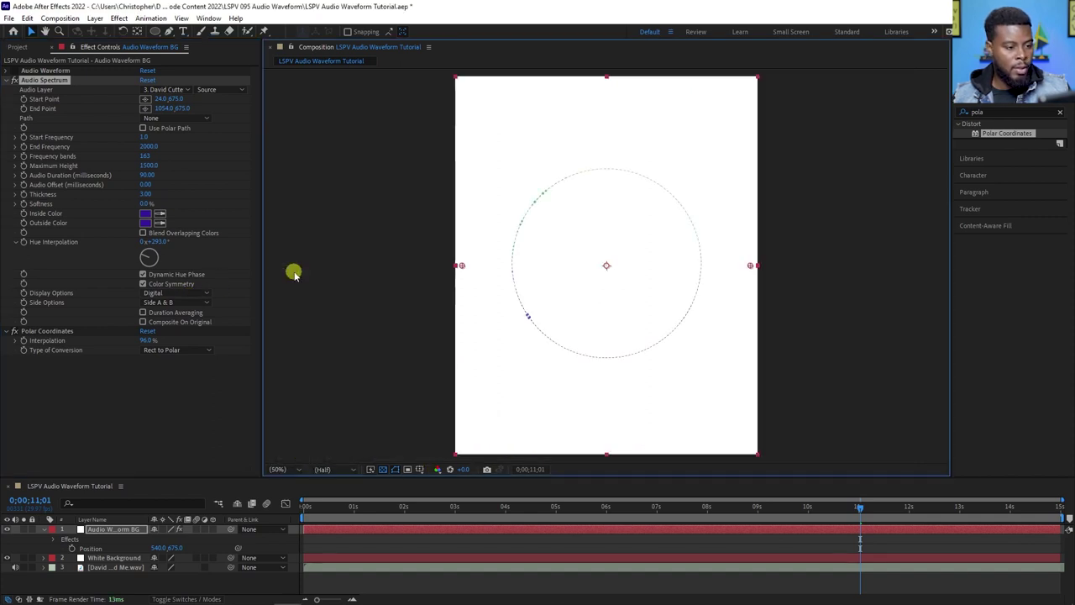
key("slash")
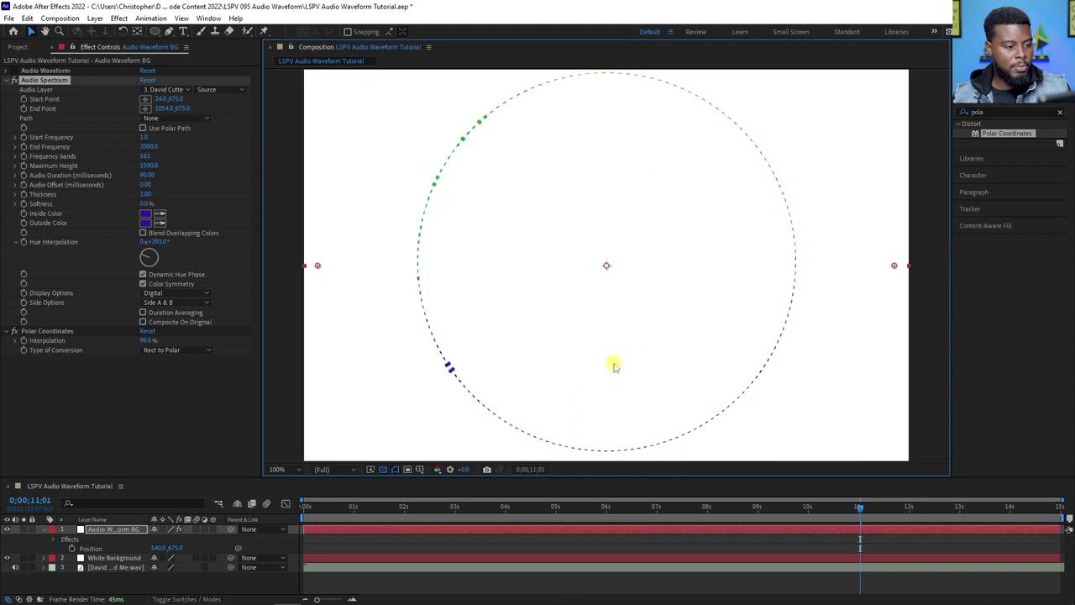
left_click(305, 507)
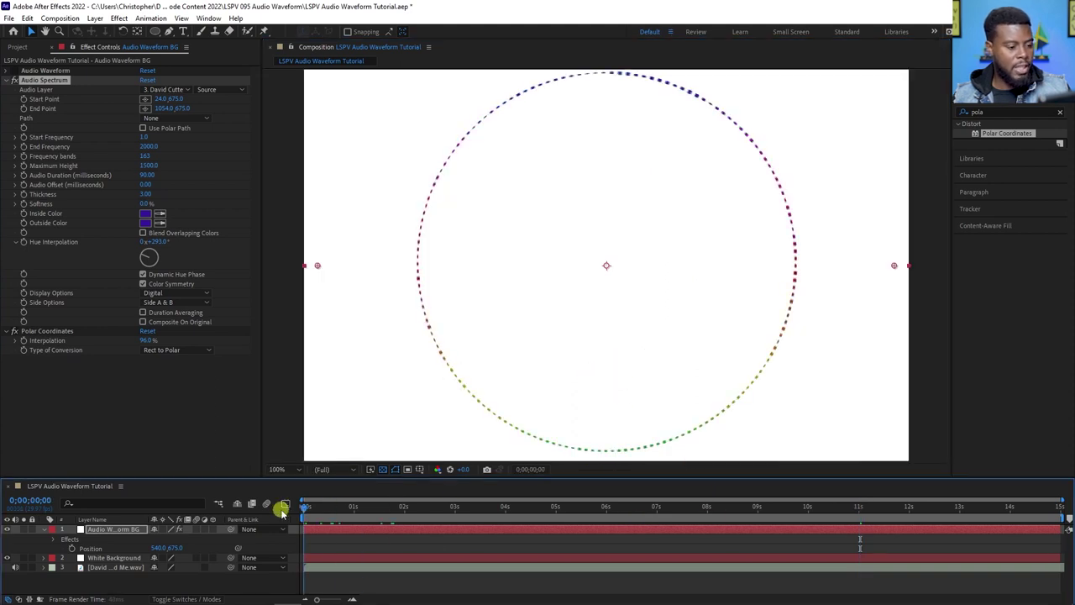
key("space")
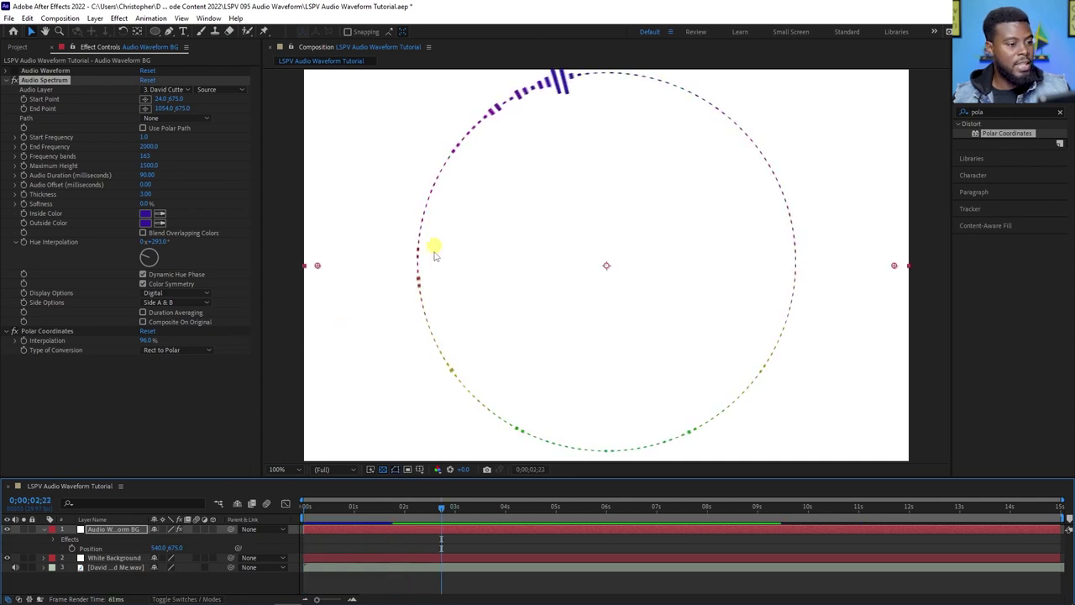
Set Interpolation to 100%, Frequency Bands to 144 and Thickness to 1.80
left_click_drag(142, 158, 190, 156)
left_click(148, 340)
type("100")
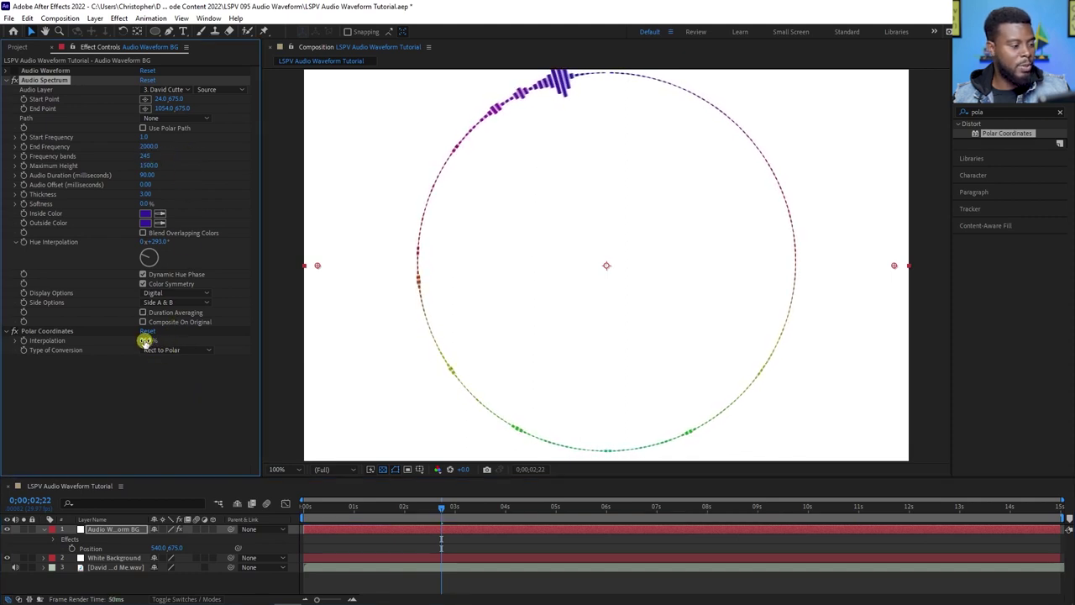
key("Return")
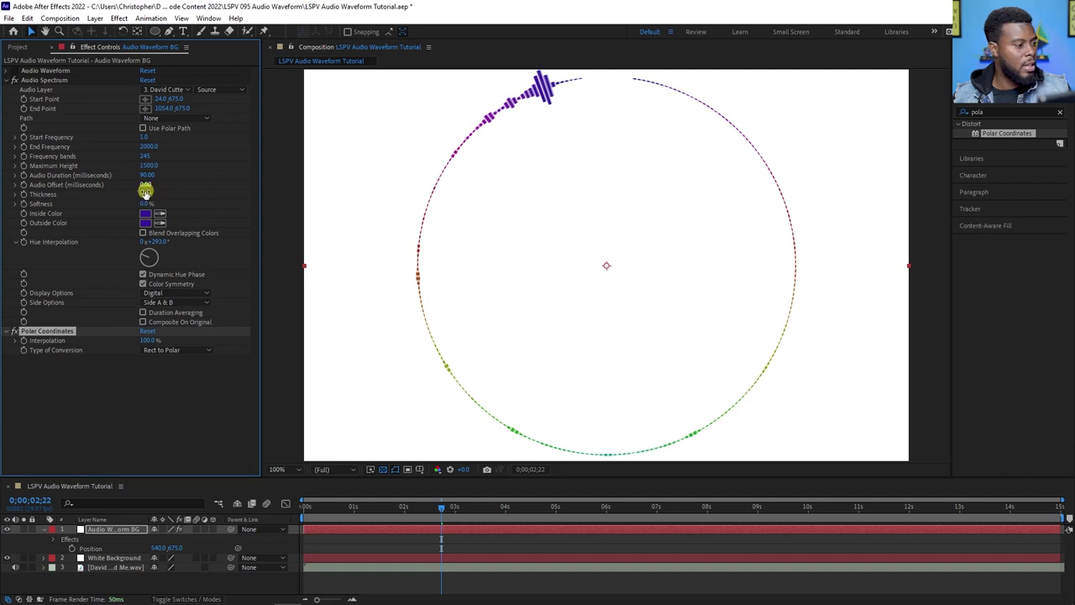
left_click_drag(148, 157, 99, 161)
left_click_drag(141, 194, 159, 220)
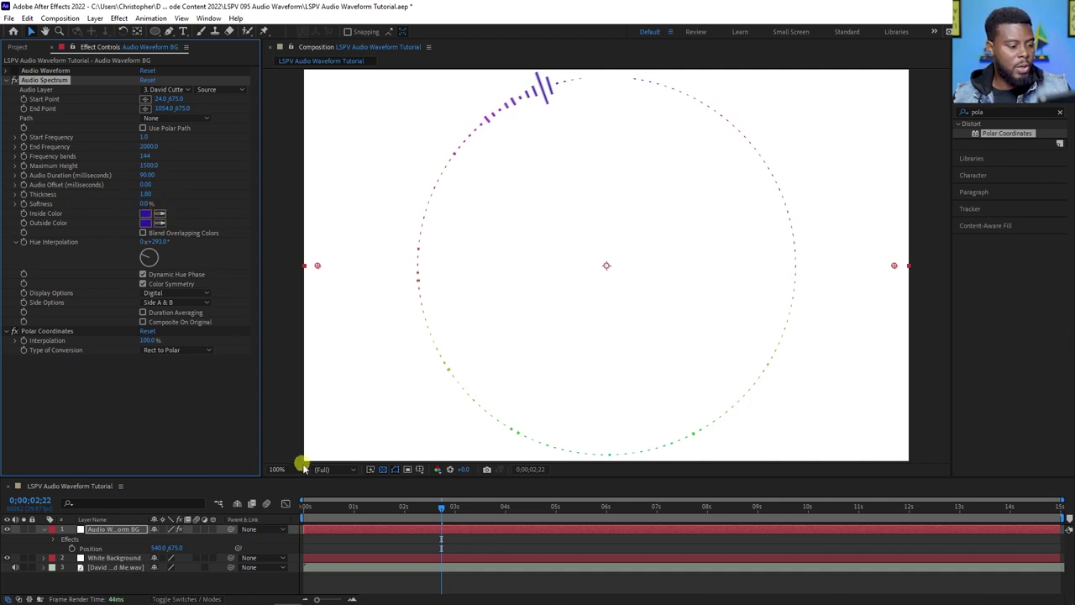
Fit the composition in the viewer and preview the ring from the start
left_click(291, 470)
left_click(290, 271)
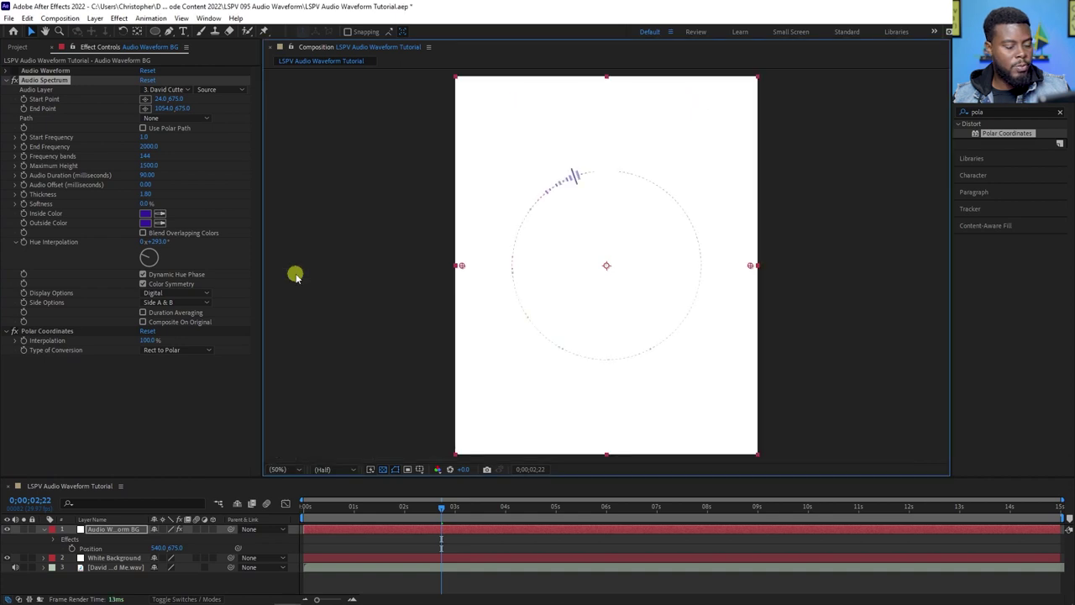
left_click_drag(392, 507, 301, 509)
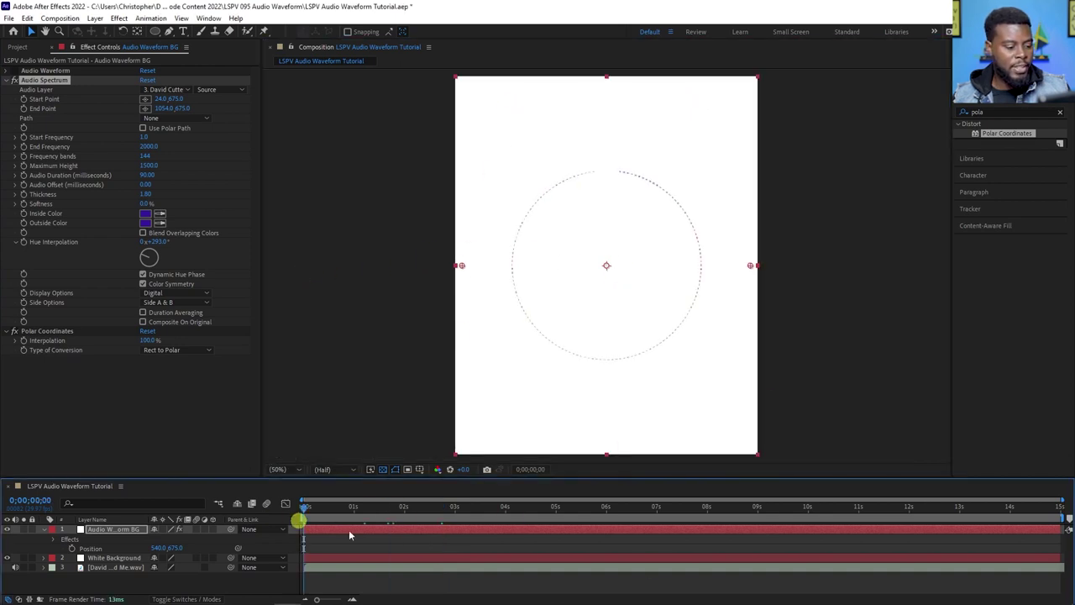
left_click(451, 548)
key("space")
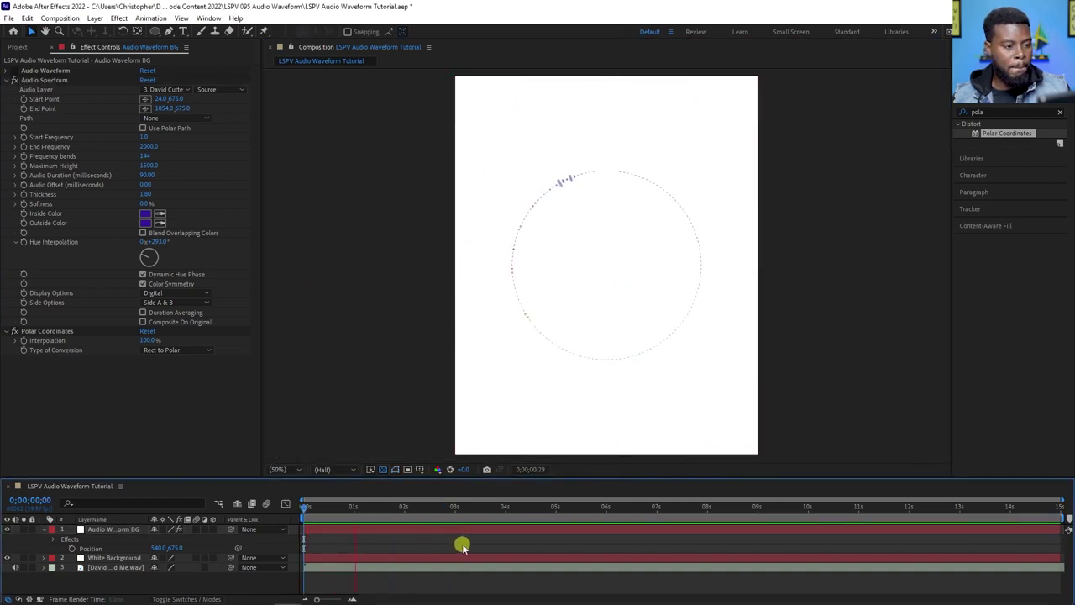
key("space")
left_click(118, 529)
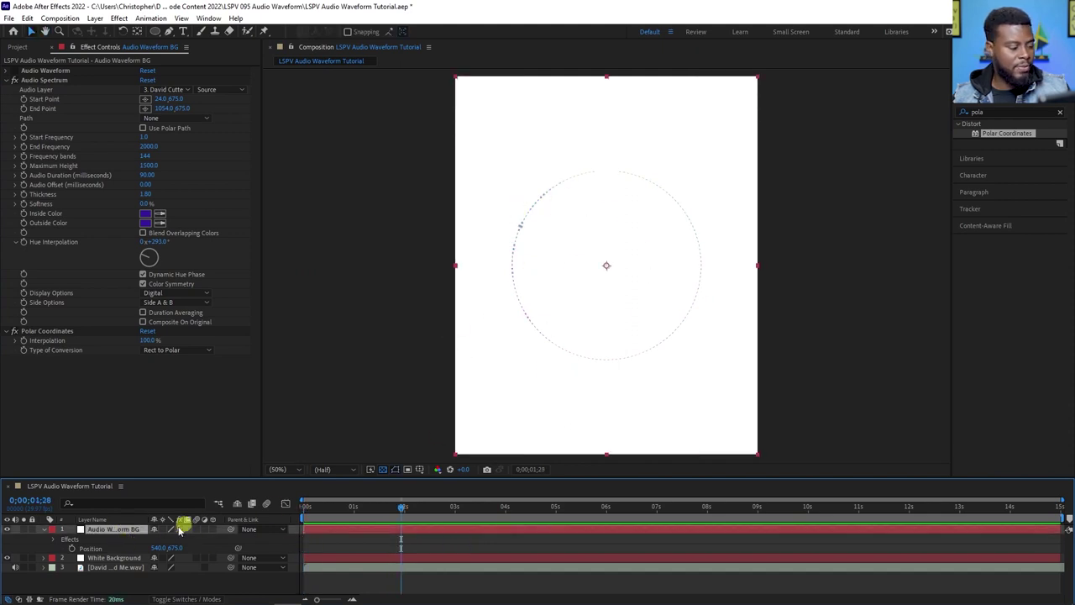
Scale the Audio Waveform BG layer to 124%, set Hue Interpolation to 0°, and preview
key("s")
left_click_drag(170, 537, 182, 538)
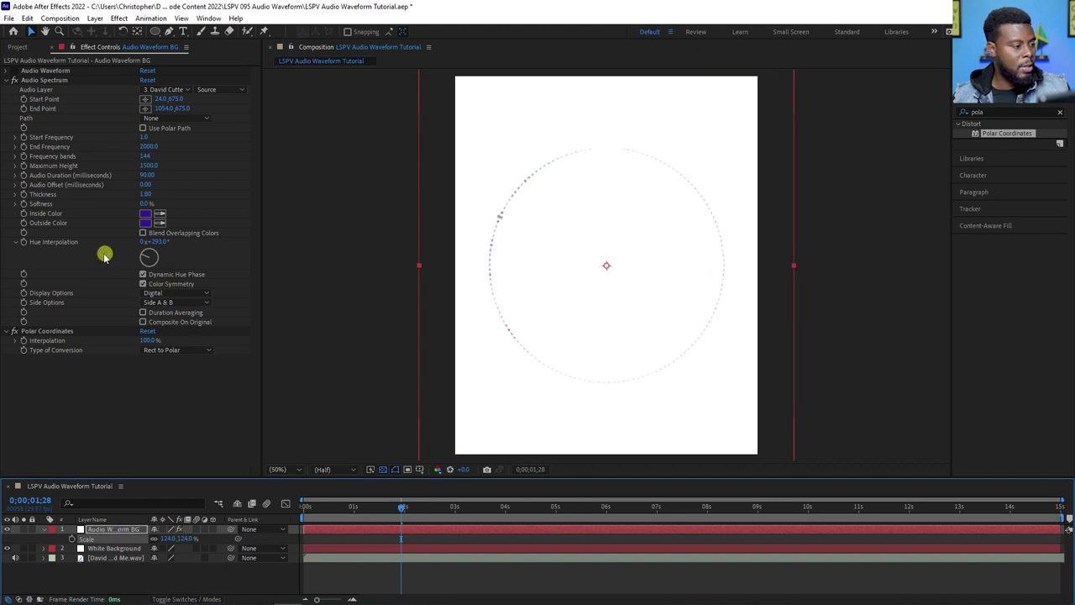
left_click_drag(149, 257, 149, 252)
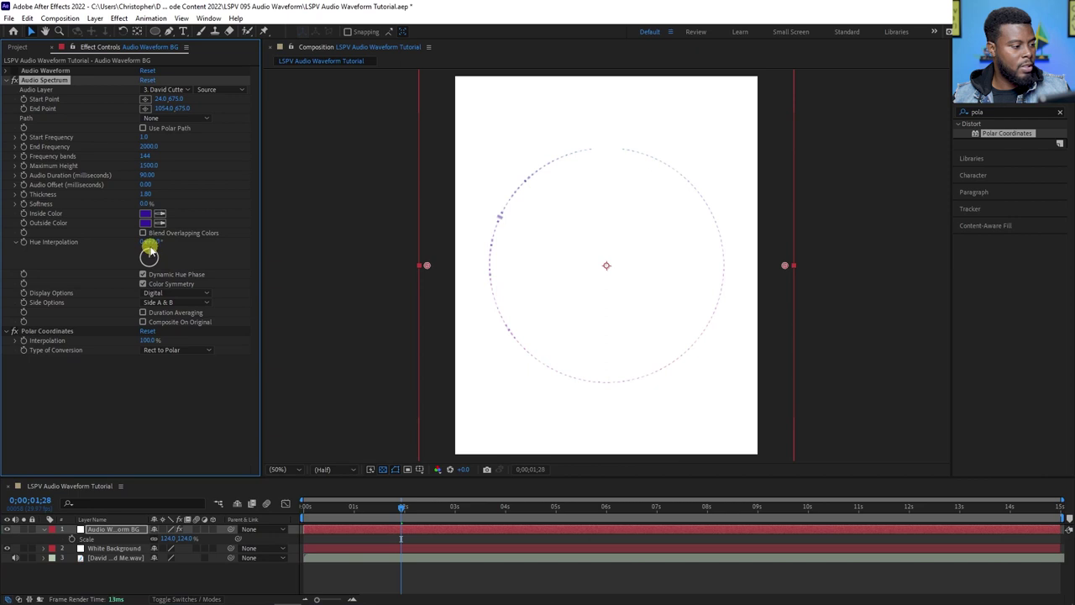
left_click(152, 241)
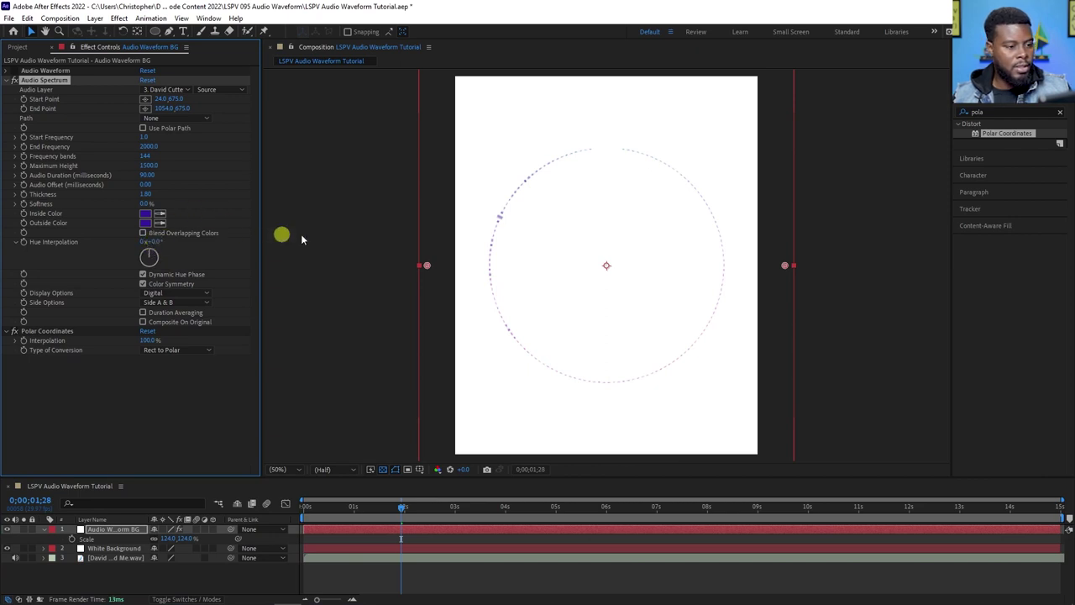
left_click(443, 525)
key("space")
key("space")
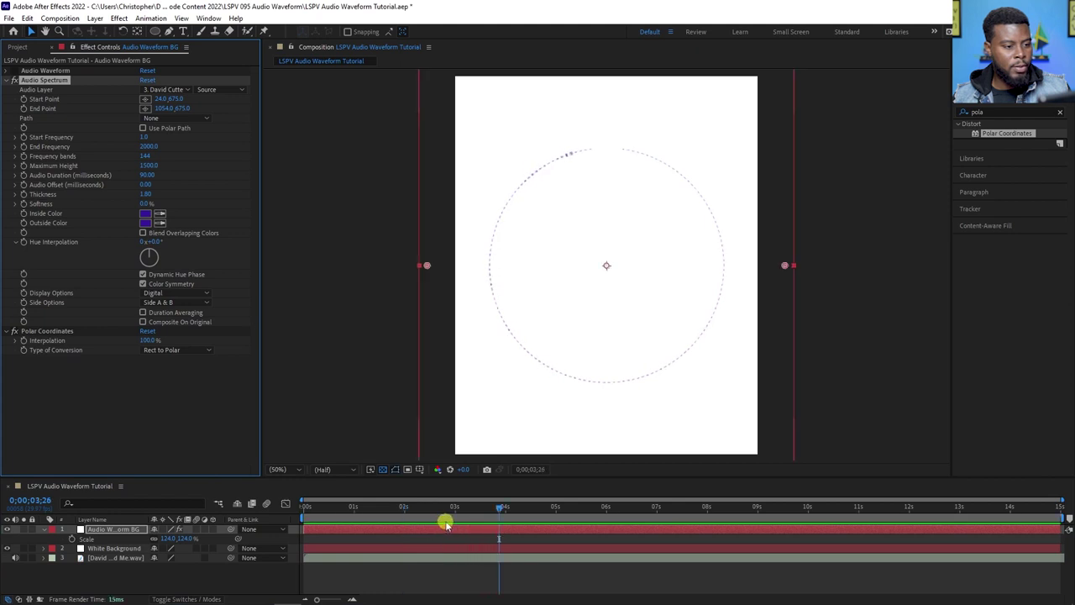
key("space")
Switch the viewer resolution from Half to Full, stop playback, and scrub Start Frequency
left_click(329, 470)
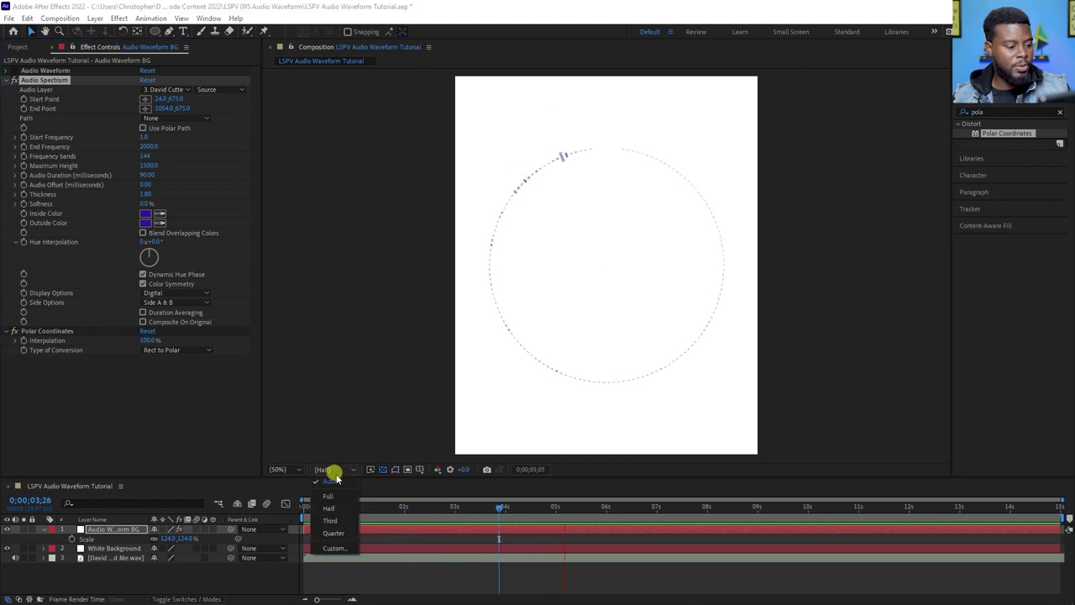
left_click(329, 496)
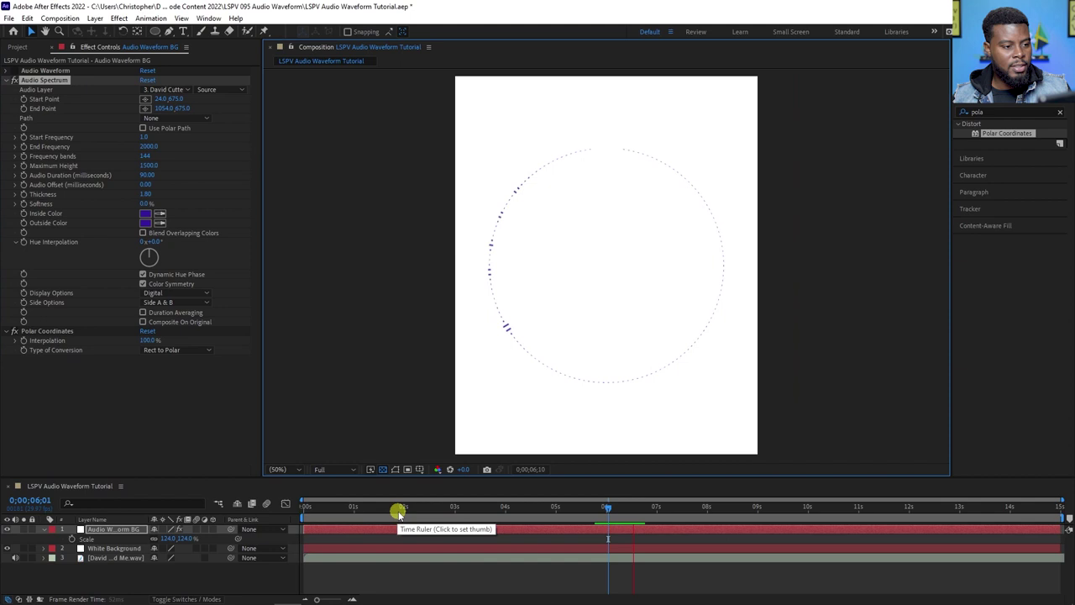
key("space")
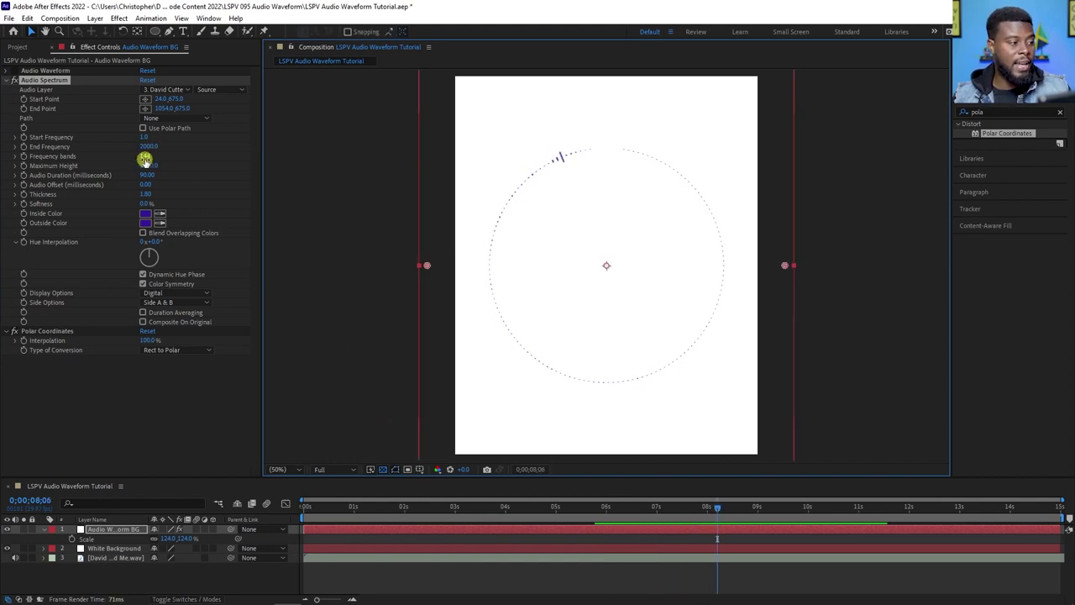
left_click_drag(143, 137, 168, 159)
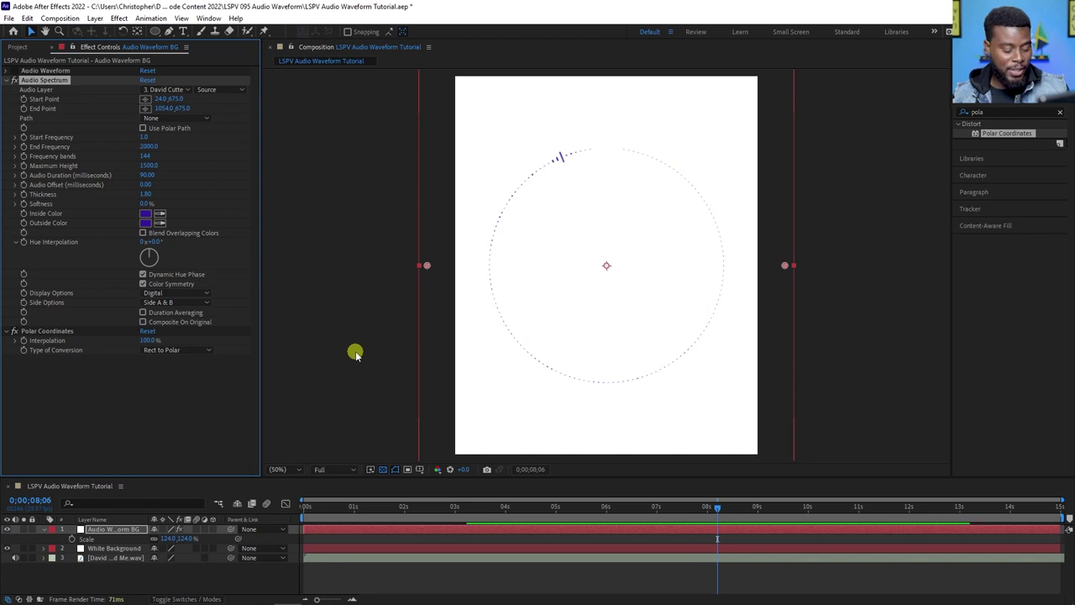
Raise the Audio Spectrum Maximum Height to 7730 and preview at 50% magnification
left_click(7, 81)
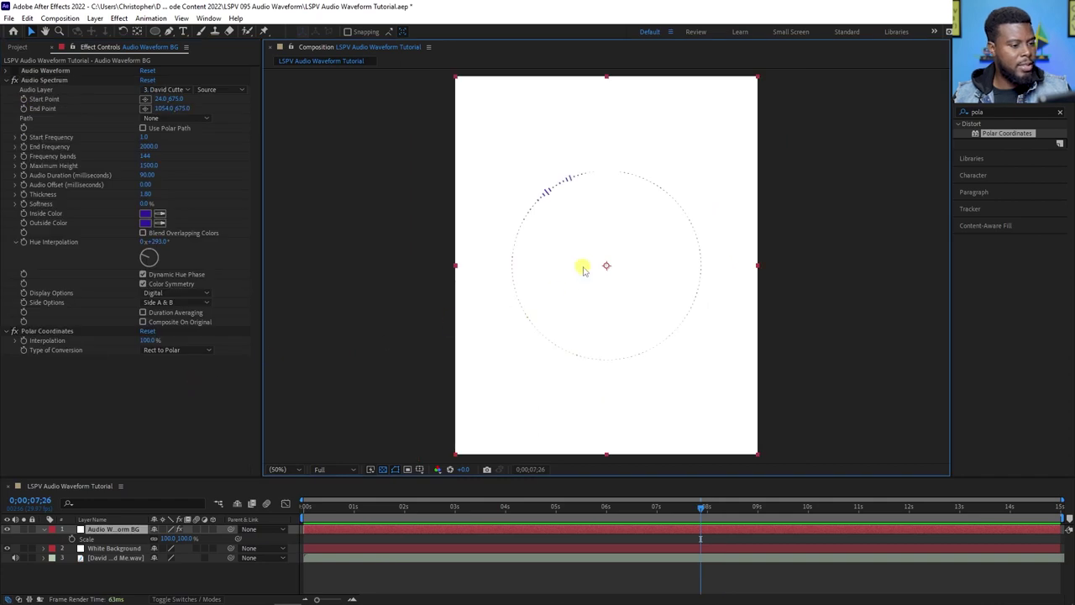
key("period")
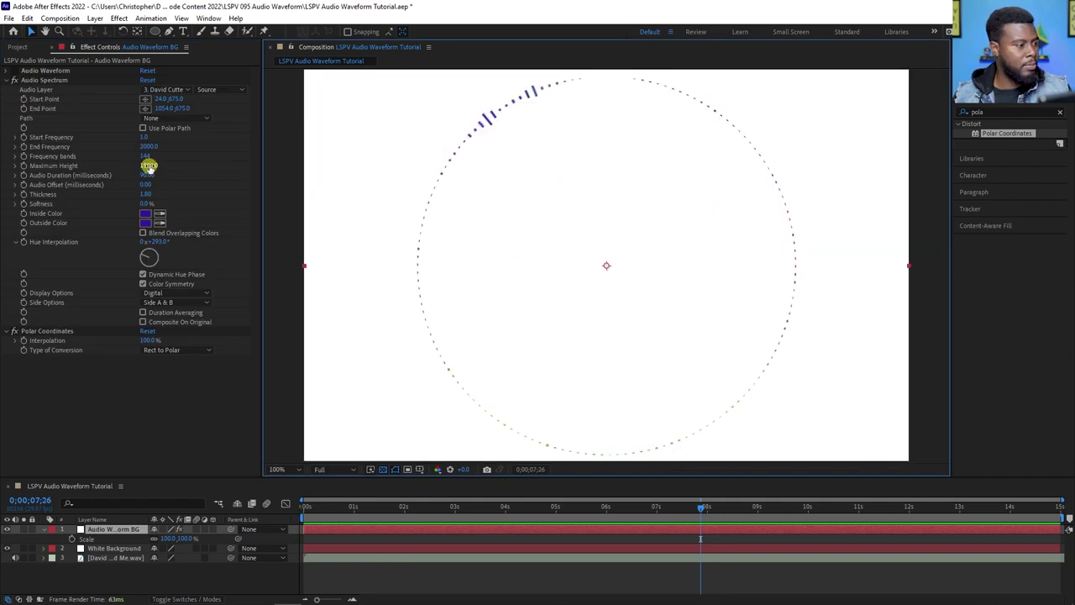
left_click_drag(147, 165, 499, 168)
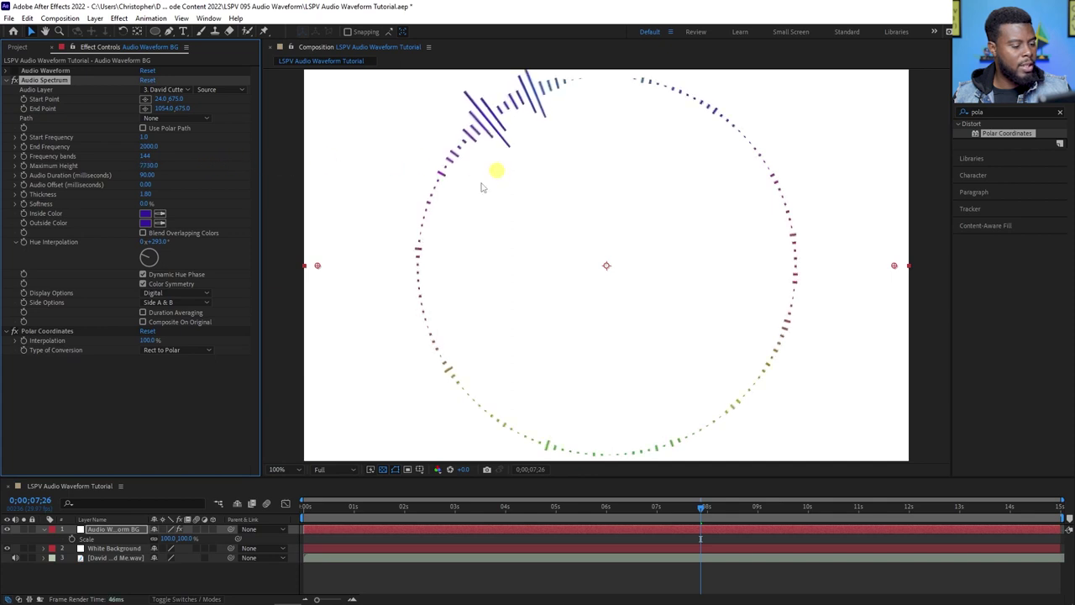
left_click(288, 470)
left_click(289, 269)
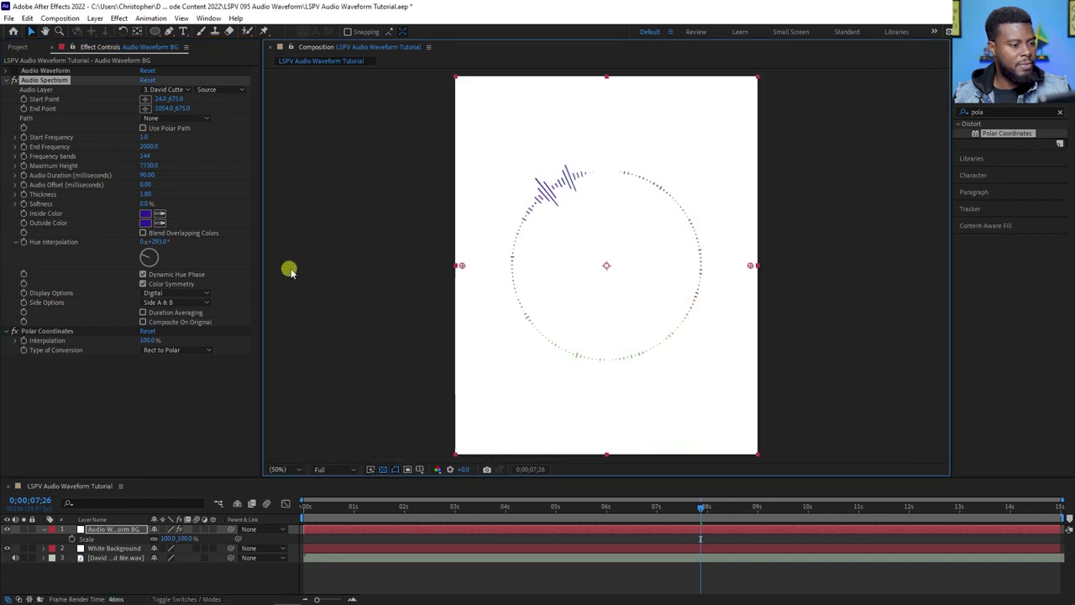
left_click(305, 513)
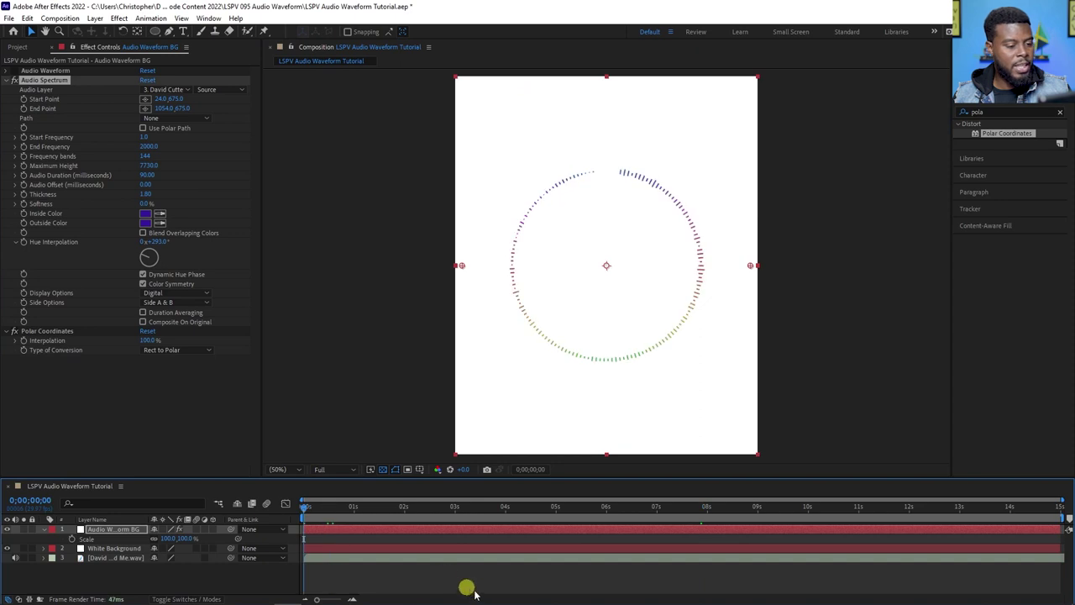
key("space")
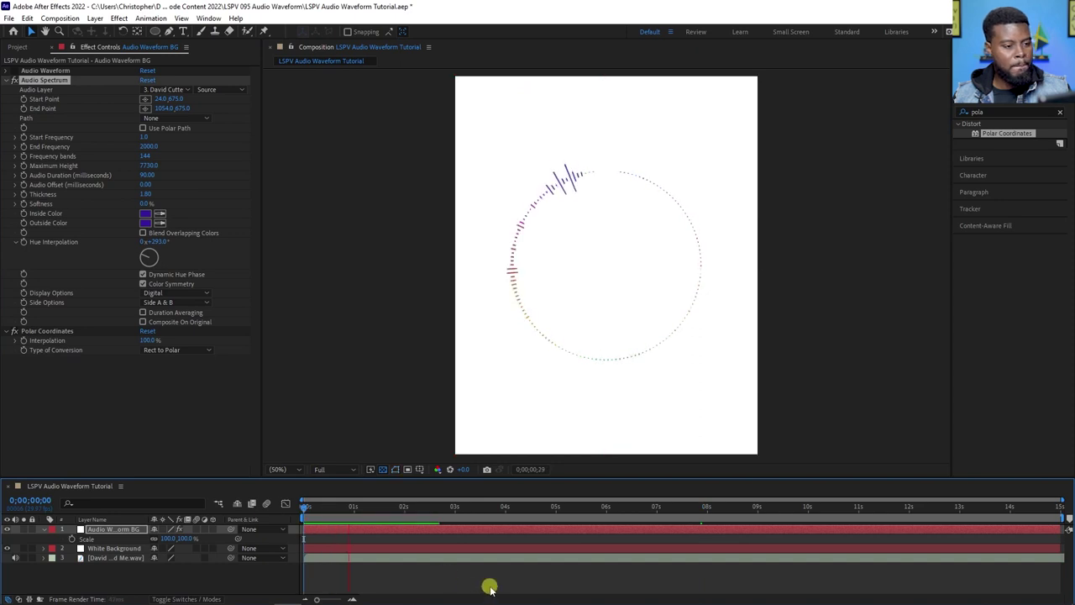
Set the Audio Spectrum Start Point X to 0
left_click(607, 177)
key("slash")
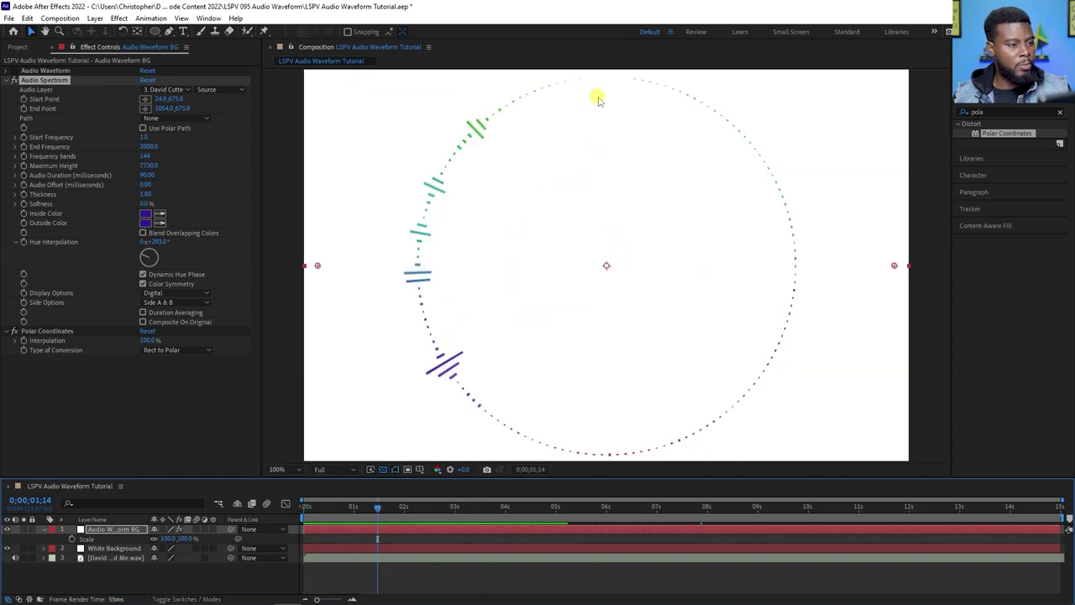
left_click_drag(615, 118, 617, 187)
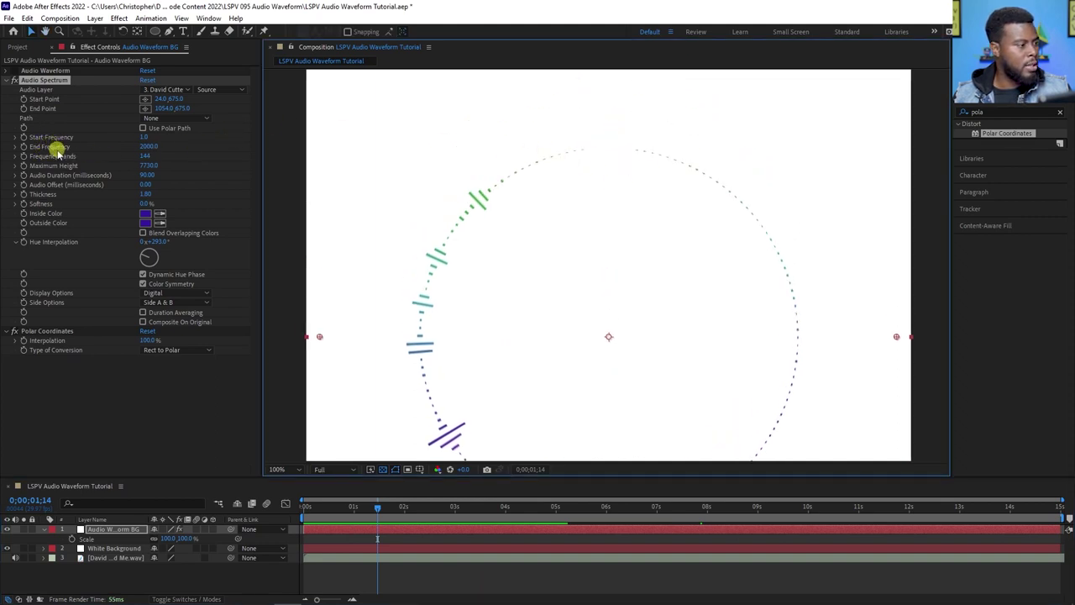
left_click(74, 101)
left_click_drag(160, 98, 150, 98)
left_click_drag(158, 109, 158, 110)
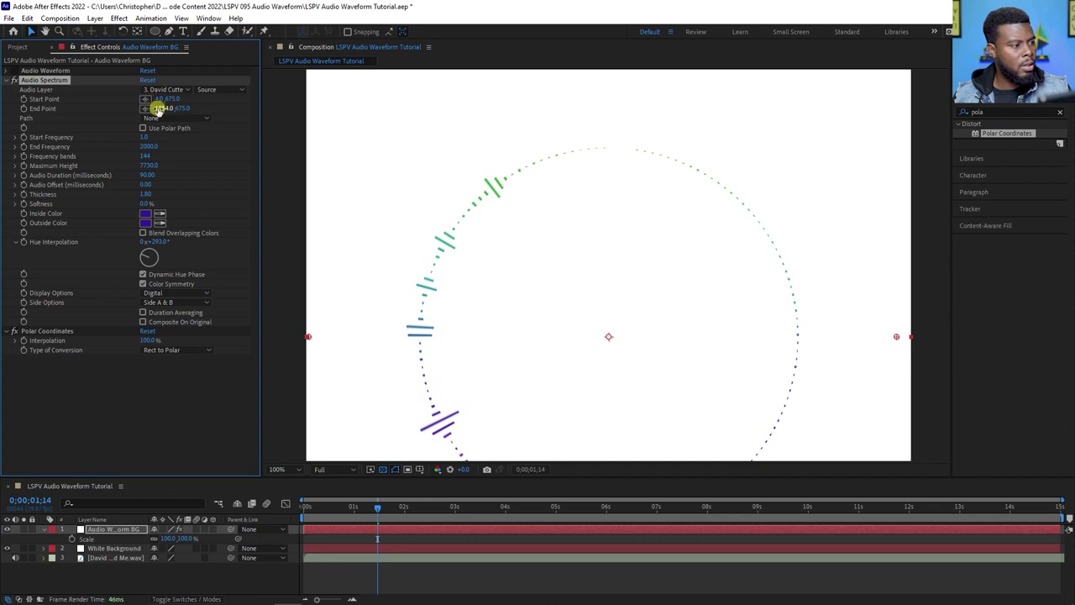
left_click(160, 98)
type("0")
key("Tab")
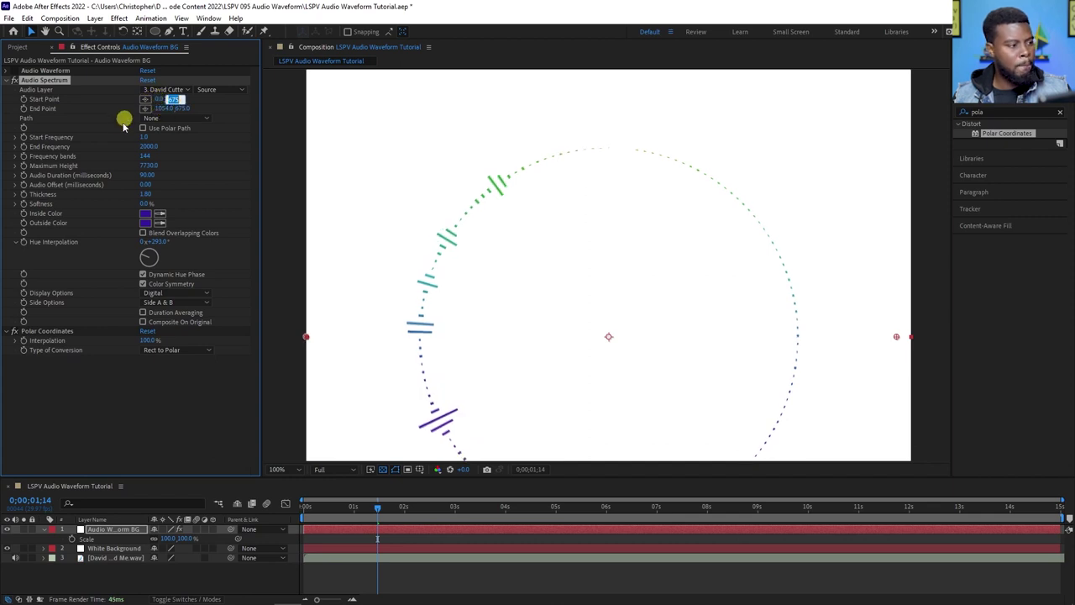
Set the End Point X to 1080 and return to a 50% view at the start
left_click_drag(149, 108, 178, 108)
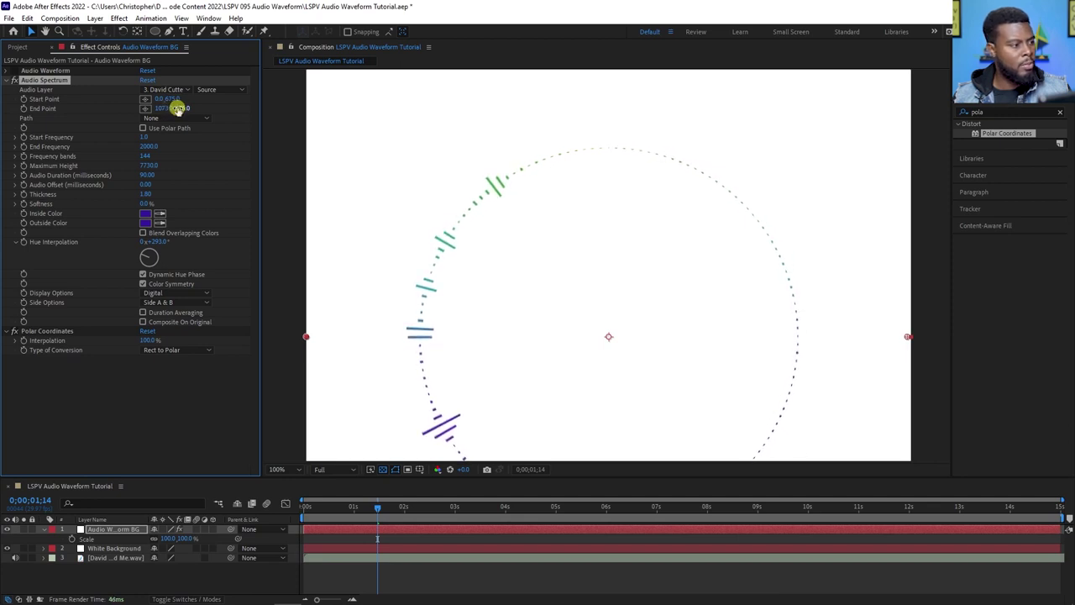
left_click(165, 107)
type("1080")
left_click(277, 114)
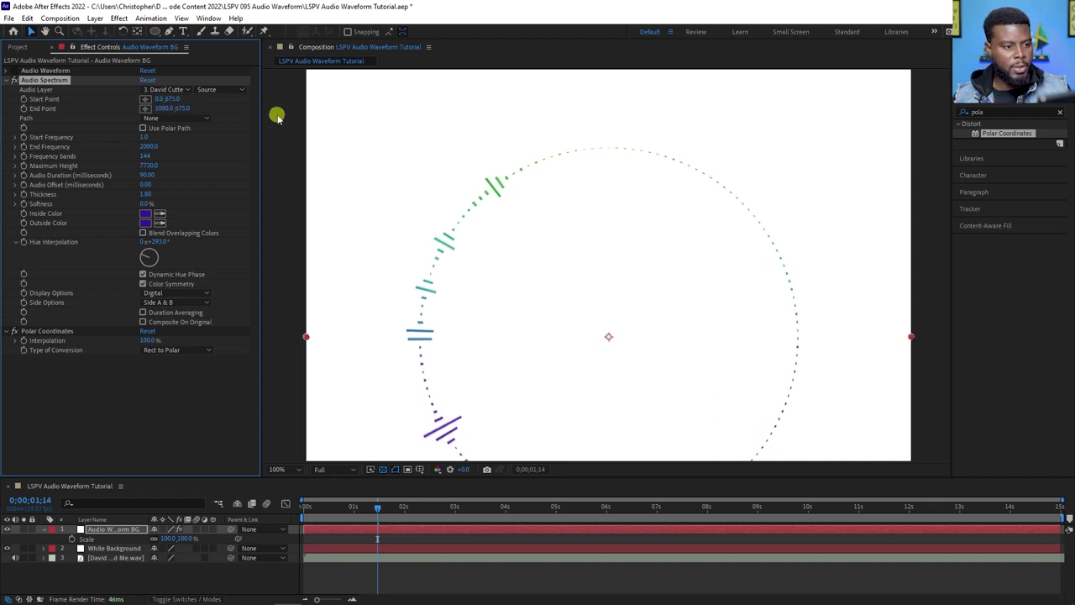
left_click(286, 468)
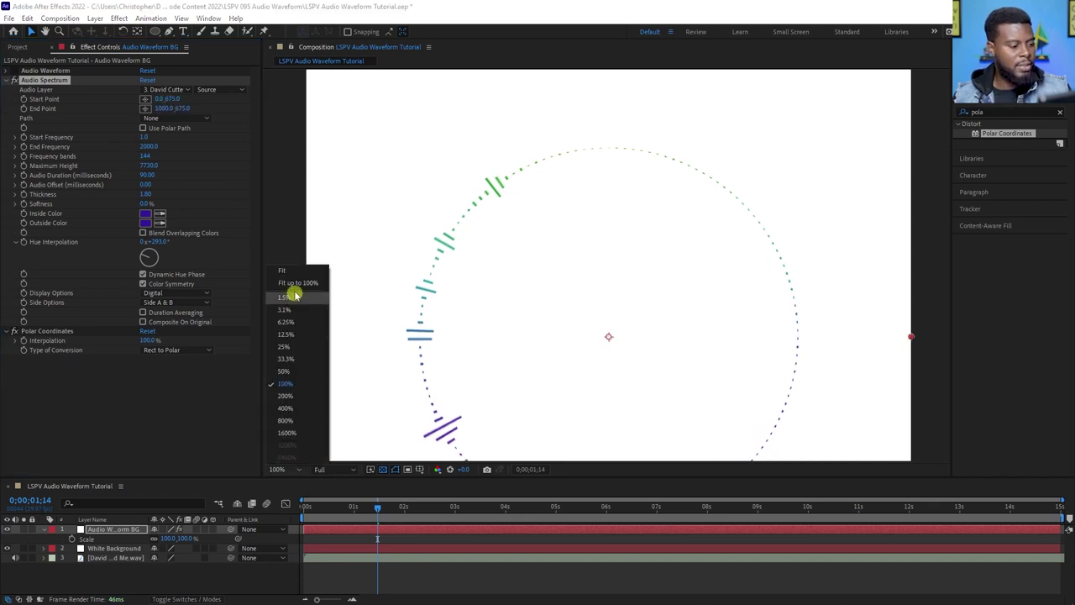
left_click(293, 272)
left_click_drag(385, 517, 260, 506)
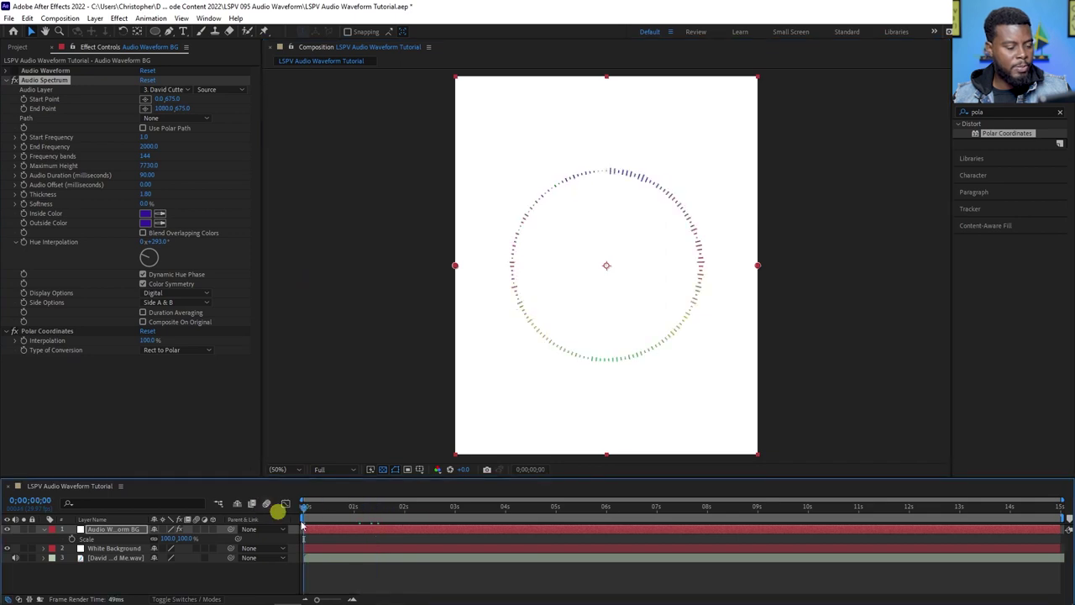
Try a Maximum Height of 5000 and replay the spectrum from the start
key("space")
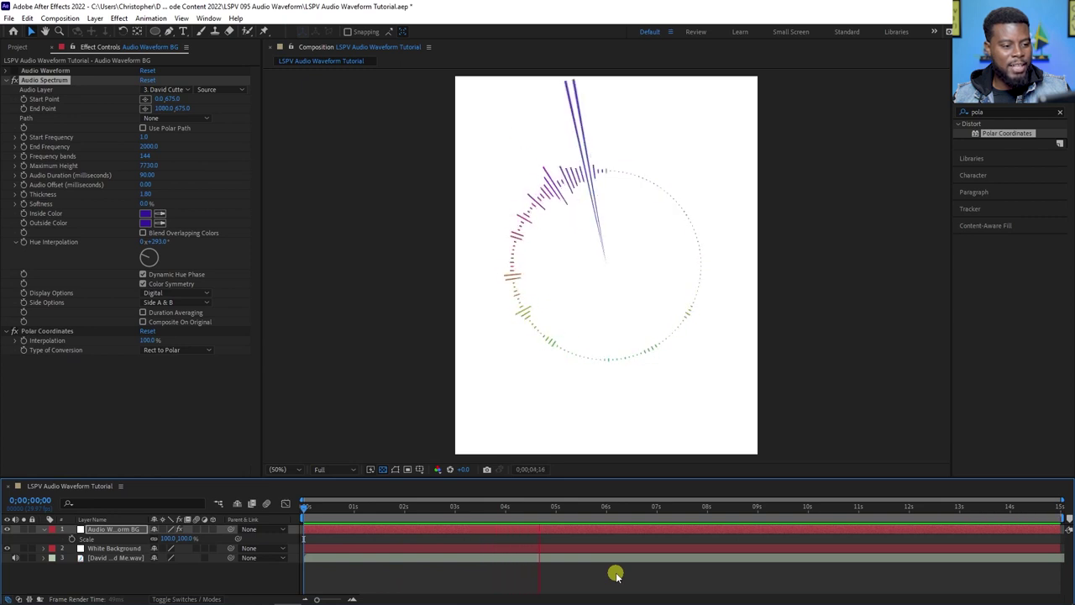
key("space")
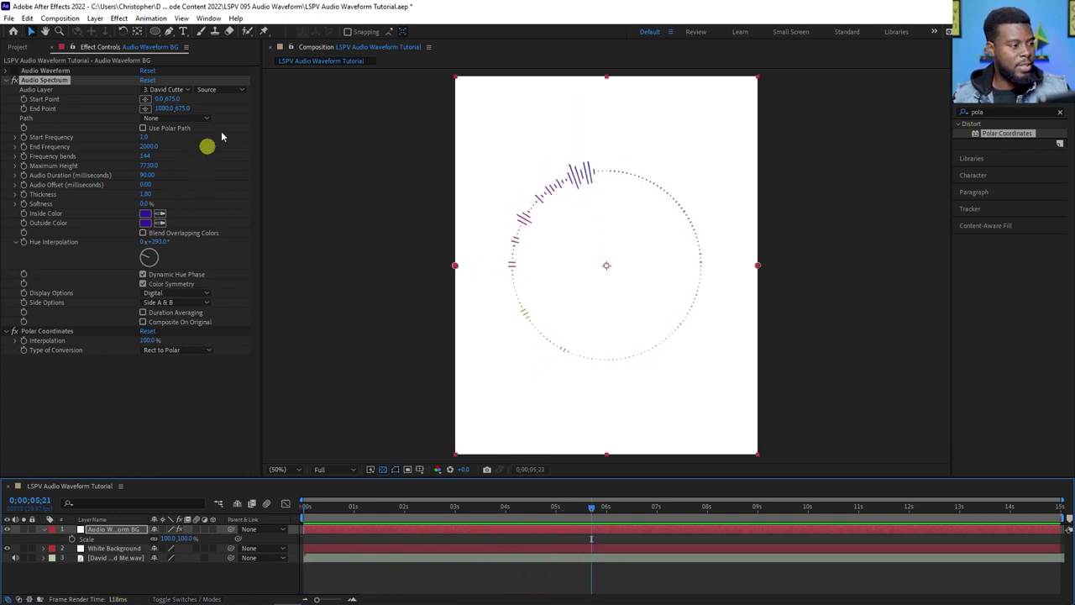
left_click_drag(153, 164, 138, 165)
left_click(148, 166)
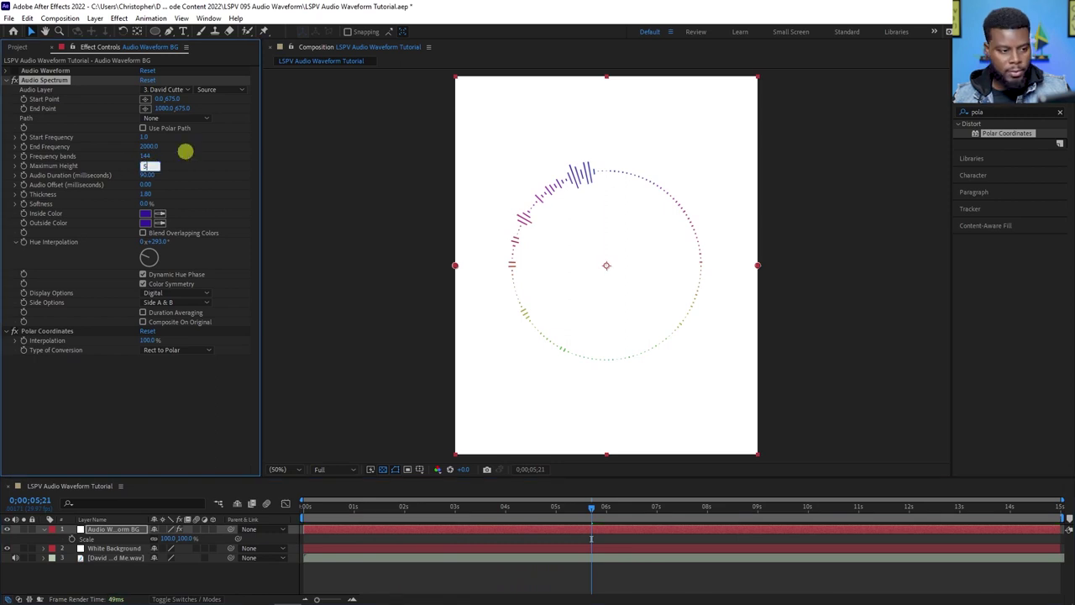
left_click(185, 154)
left_click(146, 163)
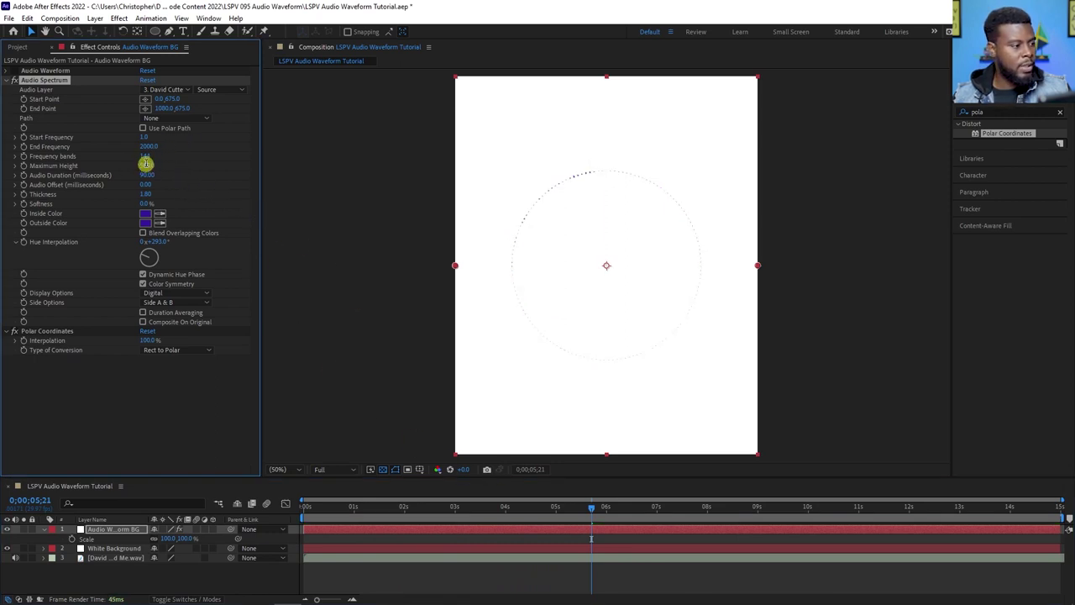
key("Return")
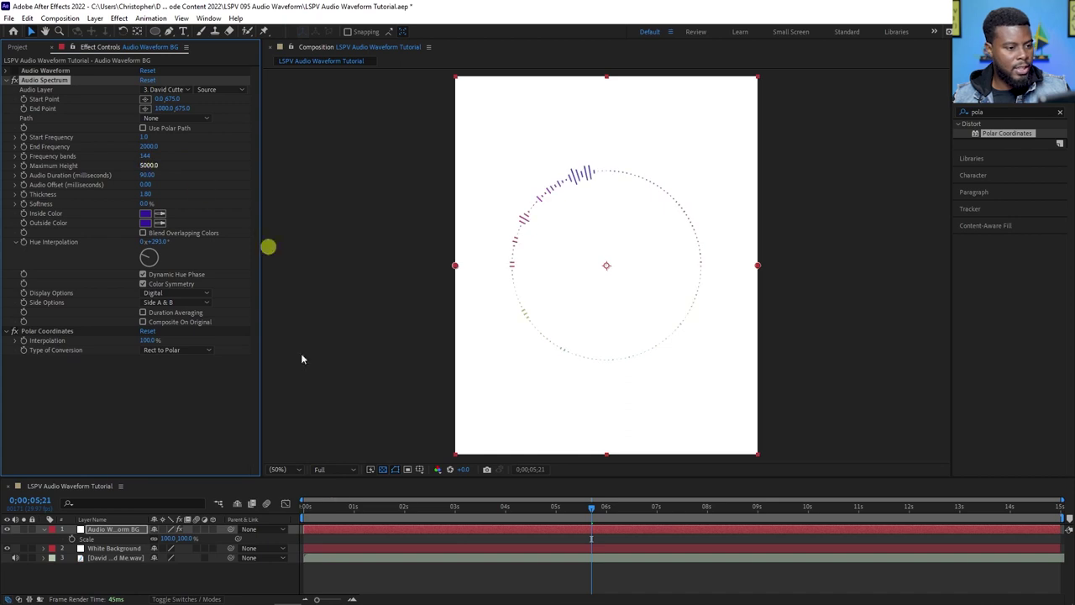
key("Home")
mouse_move(615, 602)
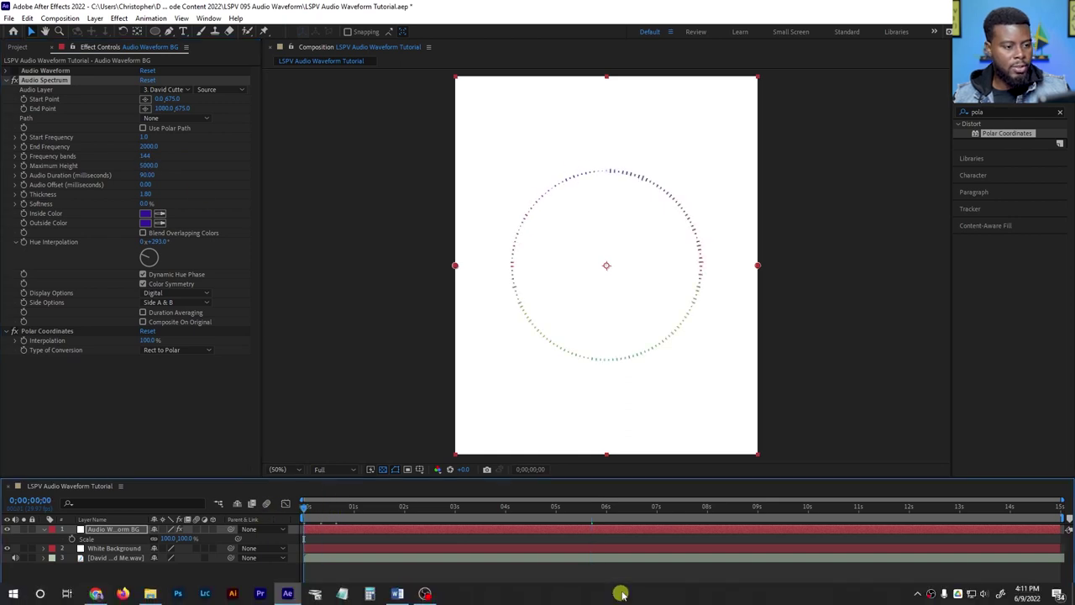
key("space")
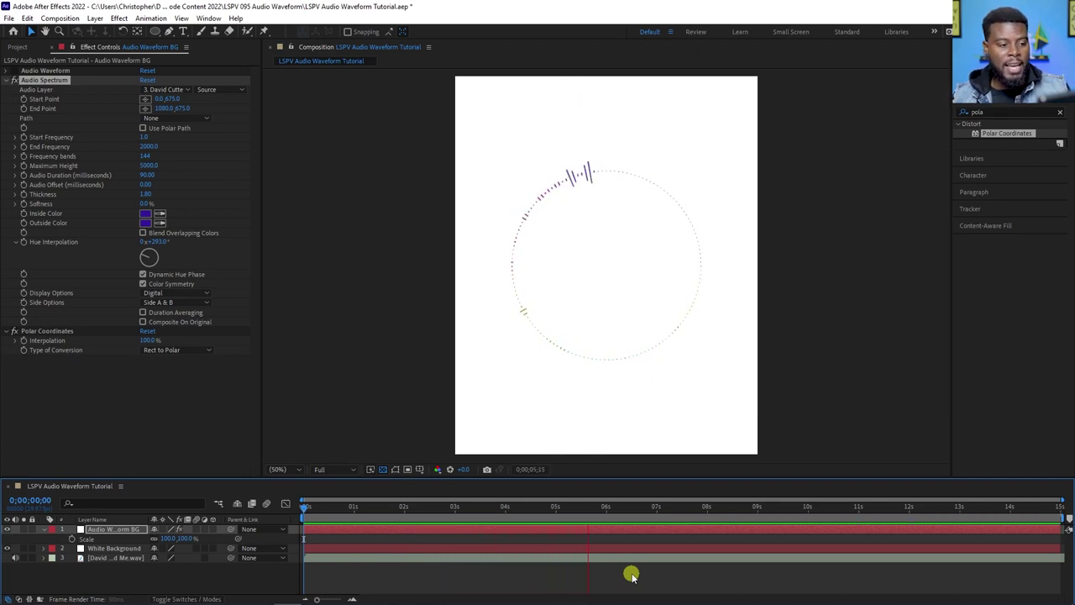
key("space")
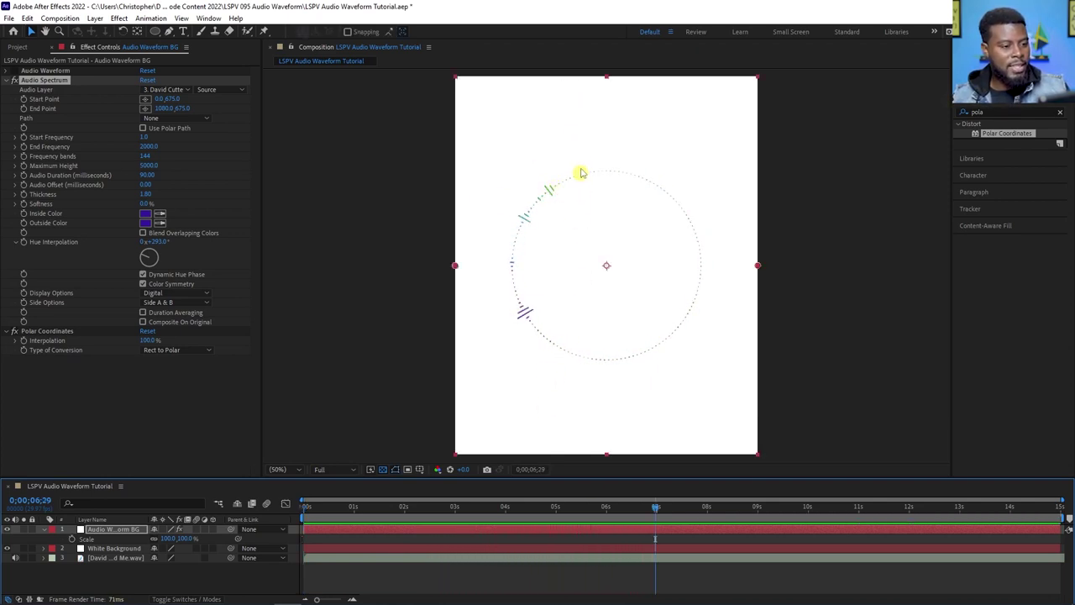
Set Maximum Height to 3000, preview around four seconds, then settle on 1000
left_click(149, 165)
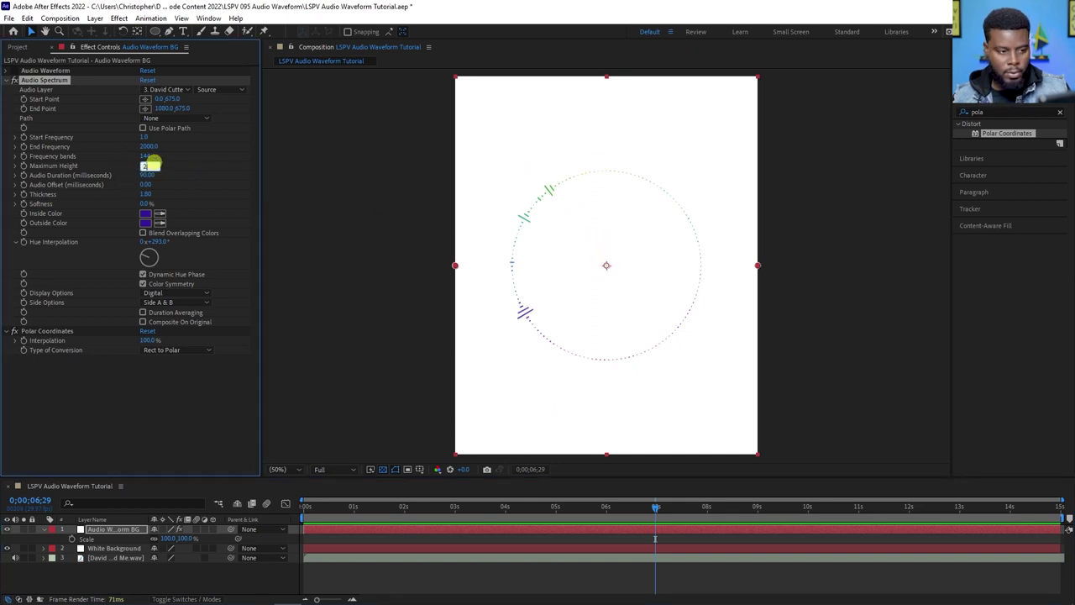
type("3000")
key("Return")
left_click(518, 507)
key("space")
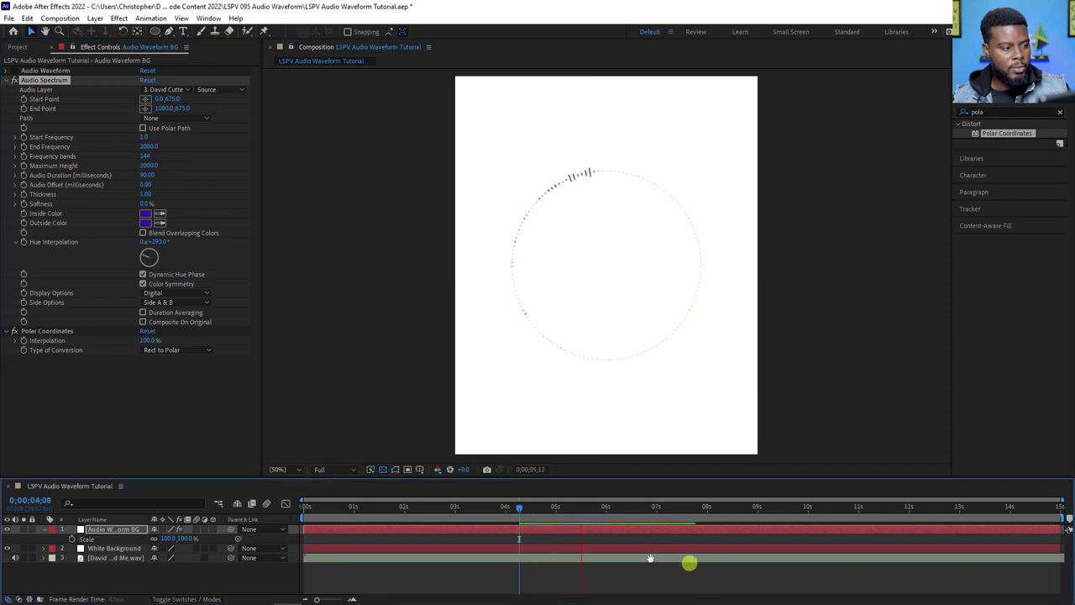
left_click(150, 166)
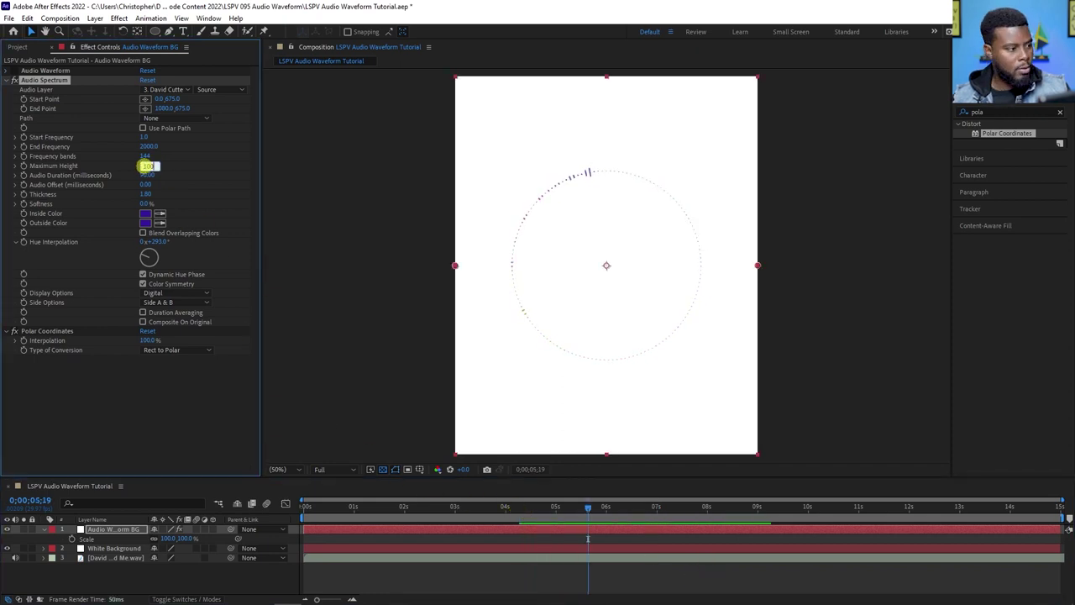
type("1000")
key("Return")
left_click(492, 506)
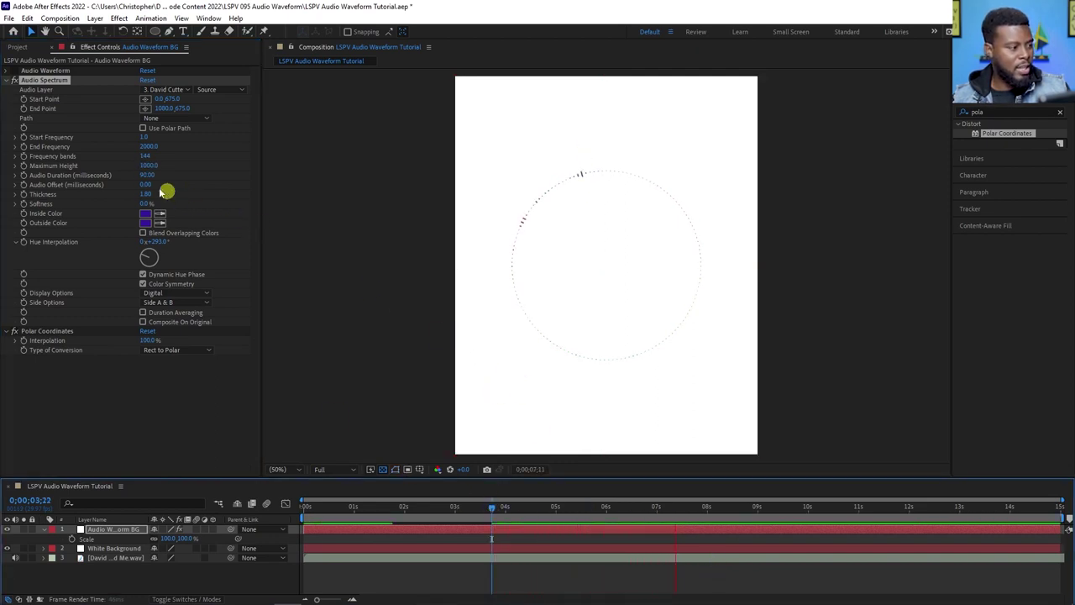
Adjust Frequency bands and set the spectrum Thickness to 7, then preview
mouse_move(144, 197)
left_mouse_down()
mouse_move(183, 195)
mouse_move(154, 186)
mouse_move(153, 162)
mouse_move(100, 155)
mouse_move(156, 156)
left_mouse_up()
right_click(101, 155)
key("Escape")
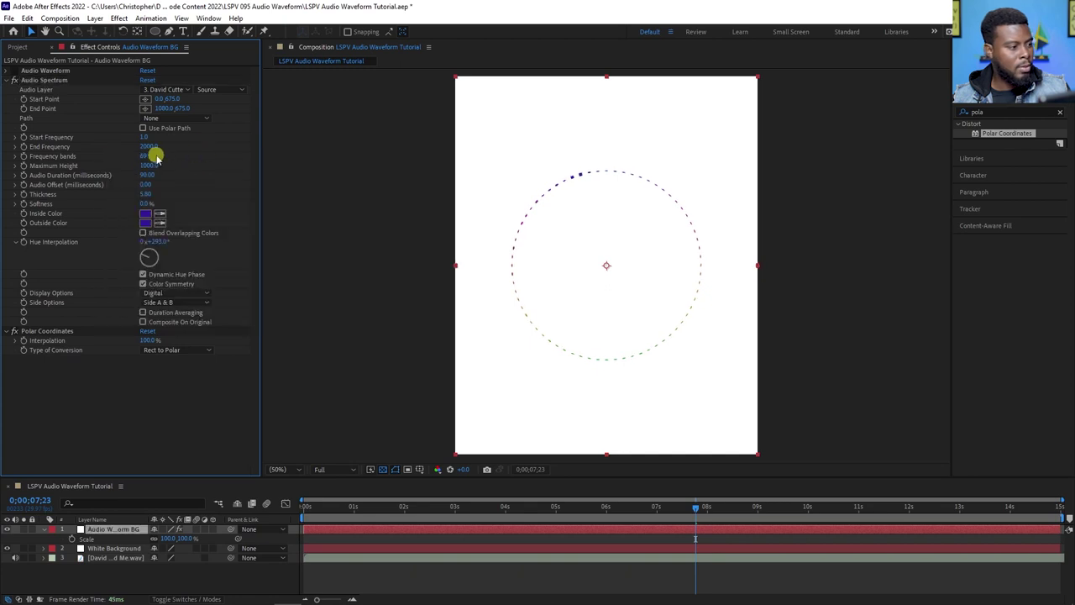
key("Return")
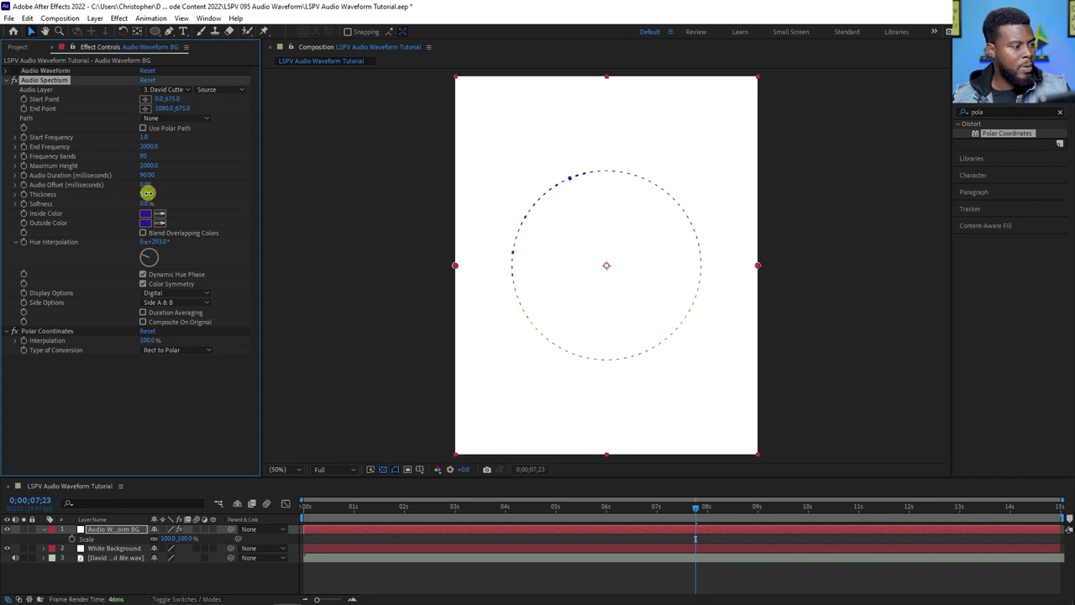
left_click_drag(147, 193, 148, 194)
left_click(147, 193)
type("7")
key("Return")
left_click(410, 508)
key("space")
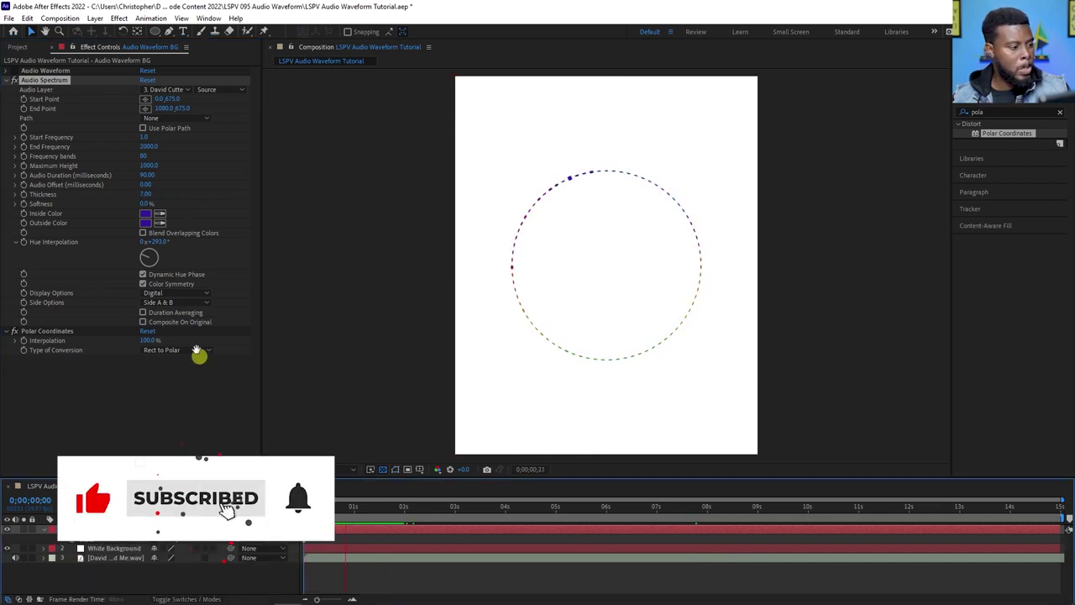
Shift the Hue Interpolation to 83° and preview the ring
left_click_drag(150, 256, 159, 254)
left_click(153, 242)
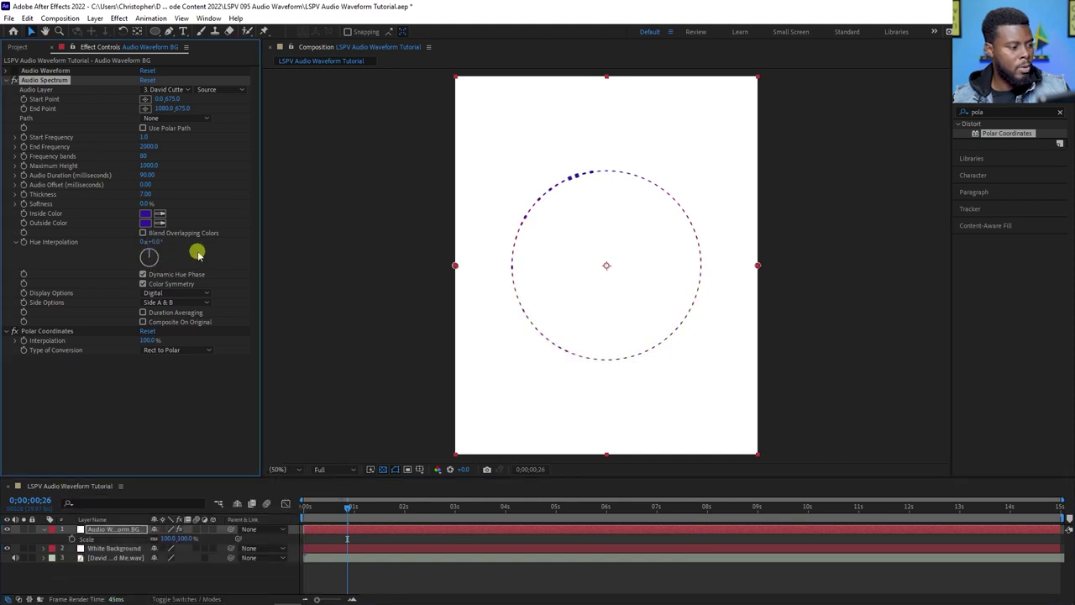
key("space")
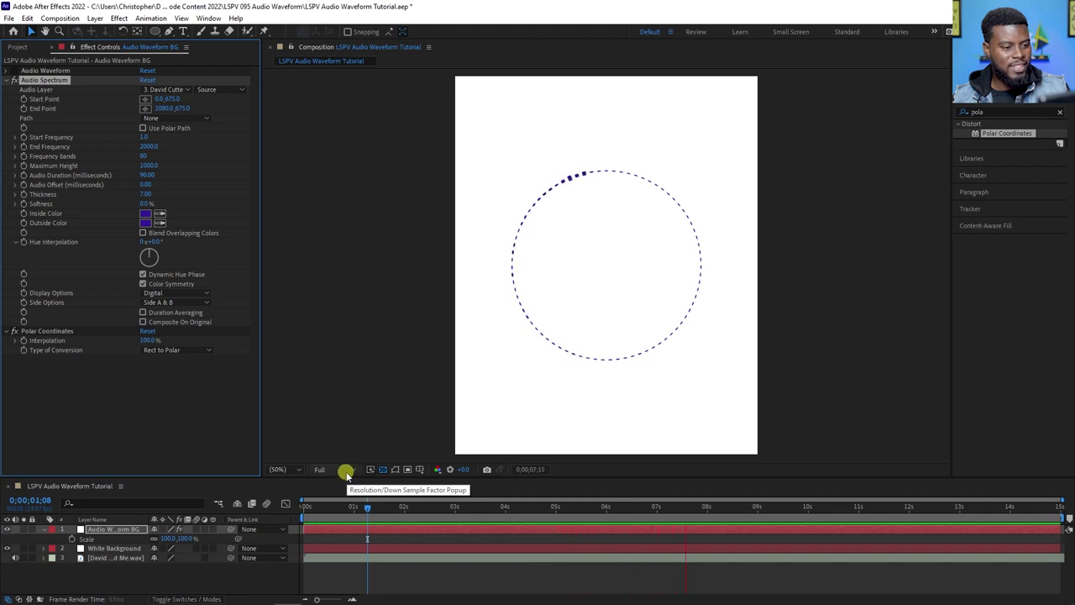
key("space")
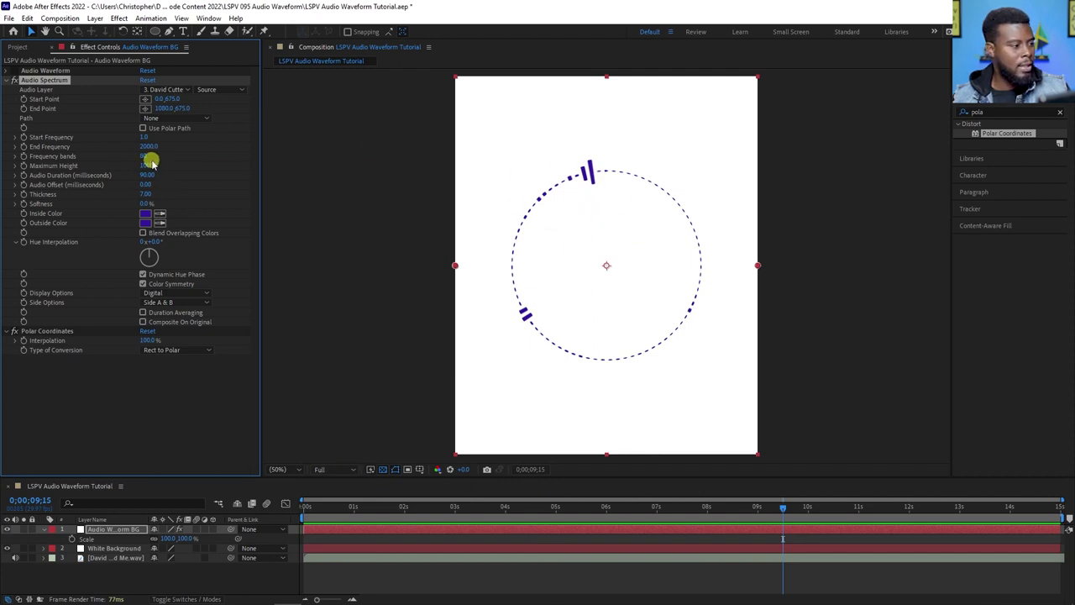
Raise Frequency bands to 144, rescrub thickness and hue, and replay from the start
left_click_drag(145, 158, 137, 192)
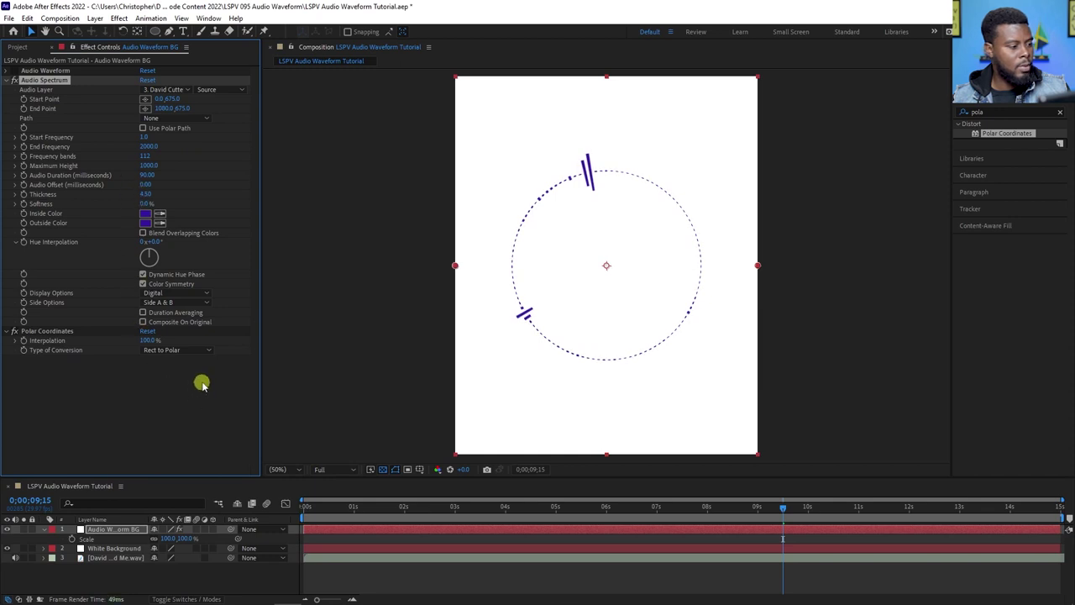
left_click_drag(149, 257, 178, 255)
left_click_drag(417, 511, 263, 514)
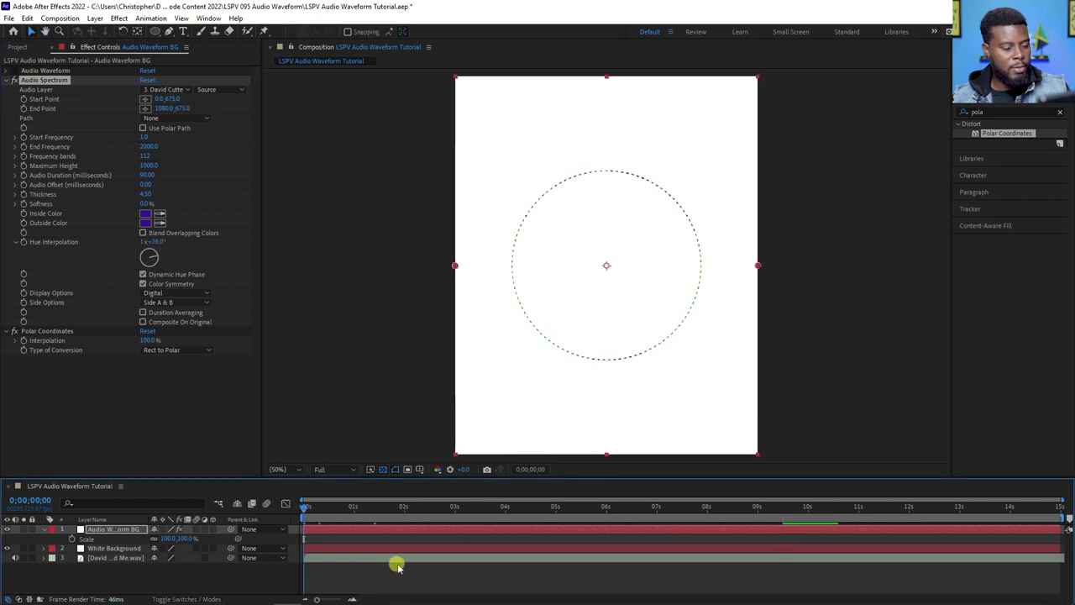
key("space")
right_click(399, 565)
left_click(575, 578)
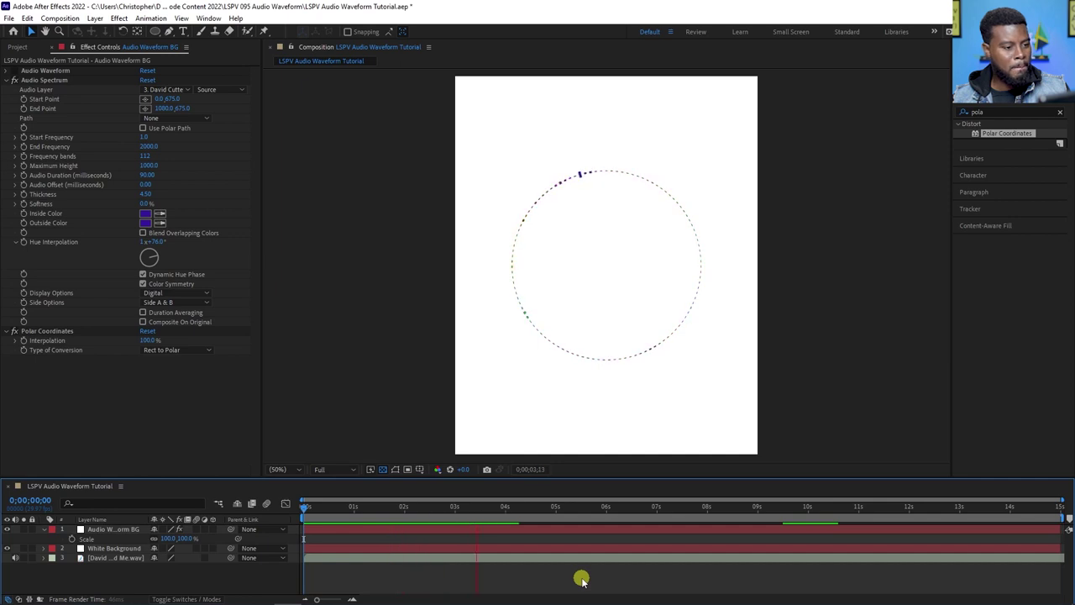
left_click(643, 524)
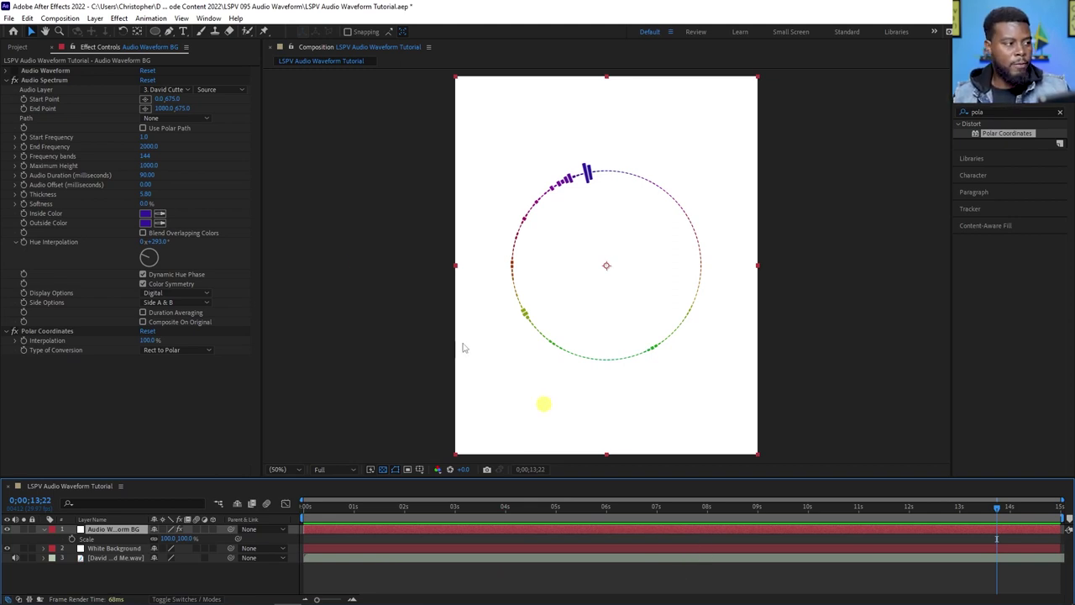
Set the composition Duration to 0;03;00;00 and zoom the timeline out
left_click(59, 18)
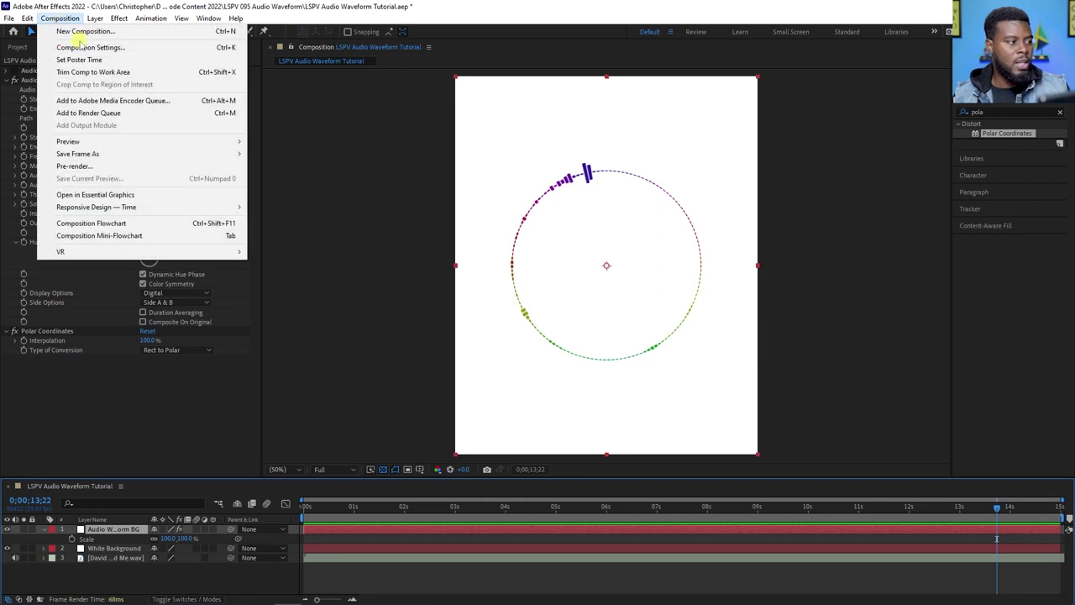
left_click(88, 48)
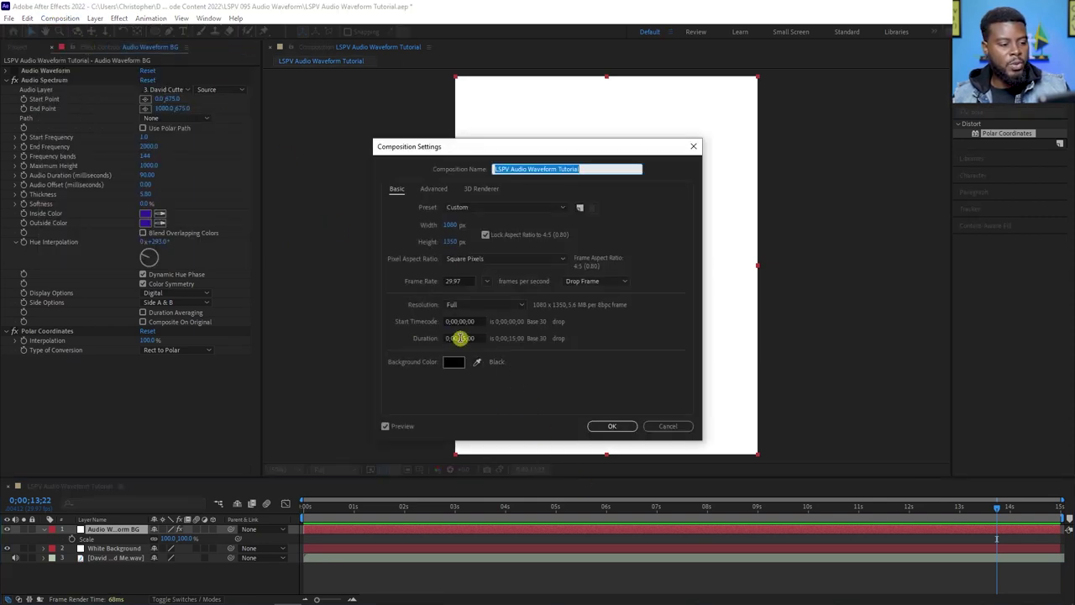
left_click(460, 338)
double_click(465, 338)
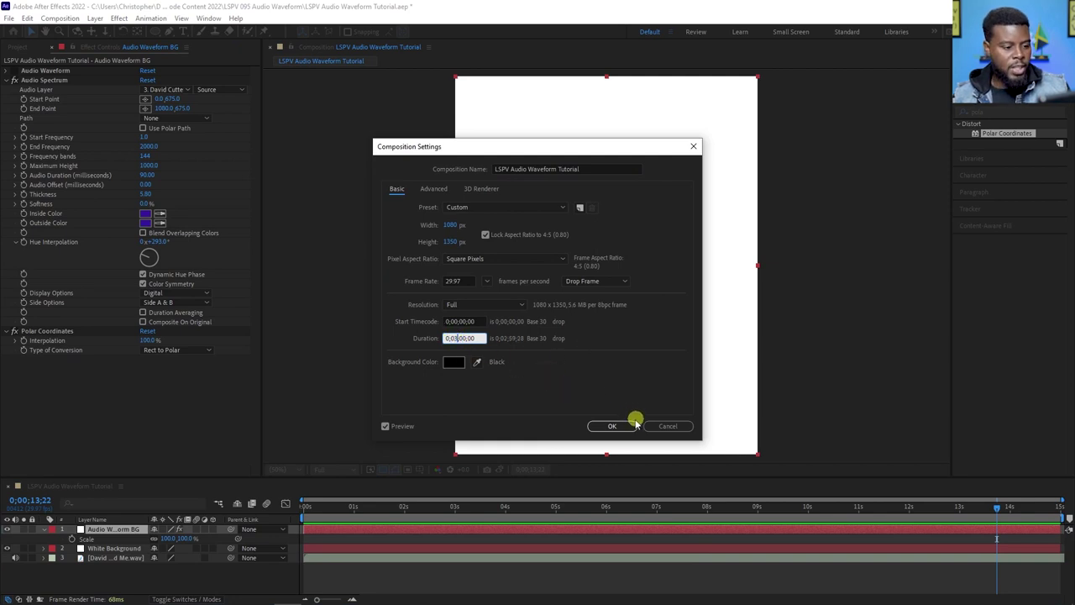
left_click(608, 426)
left_click_drag(372, 502, 1066, 501)
Extend the Audio Waveform BG and White Background out-points to about 2:40–2:45
left_click_drag(363, 528, 780, 527)
left_click_drag(363, 546, 813, 546)
left_click(436, 528)
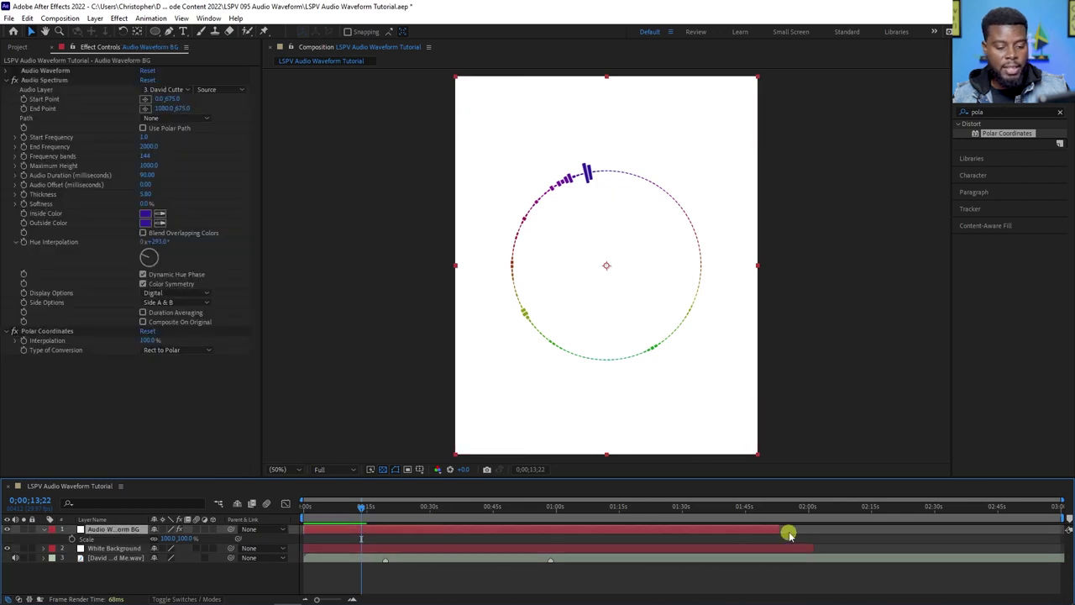
left_click_drag(782, 528, 976, 527)
left_click_drag(813, 547, 977, 546)
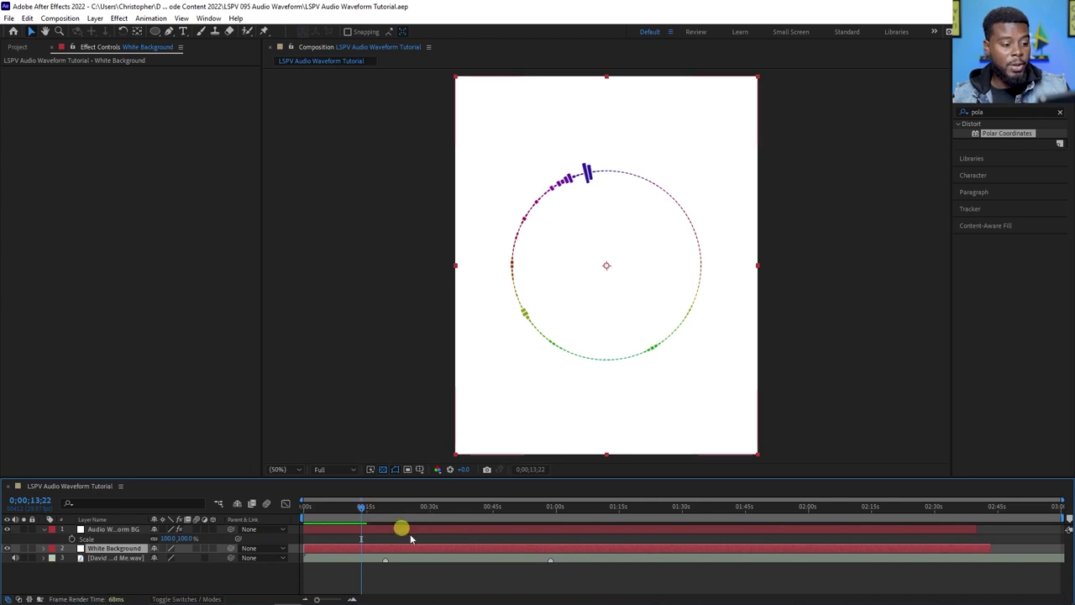
Preview the animating ring at 100% view, then open the File > Export submenu
key("period")
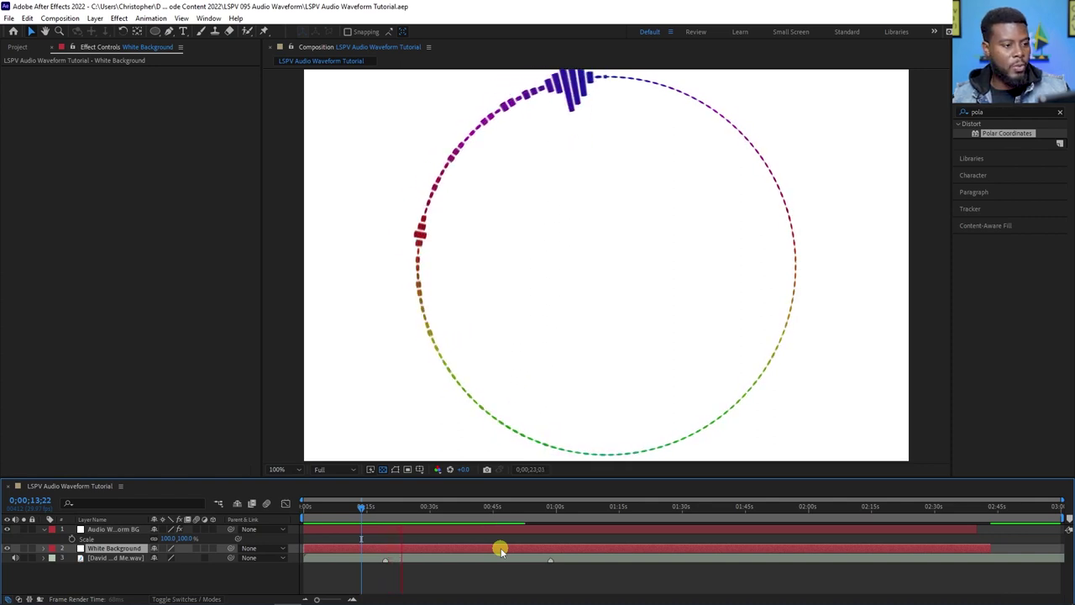
key("space")
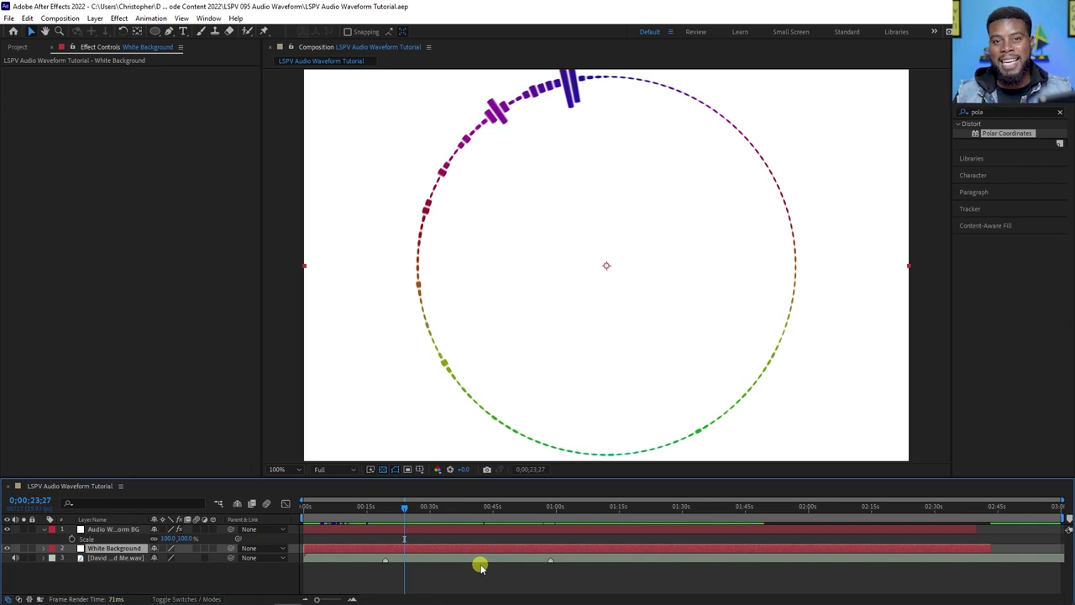
left_click(9, 18)
mouse_move(120, 200)
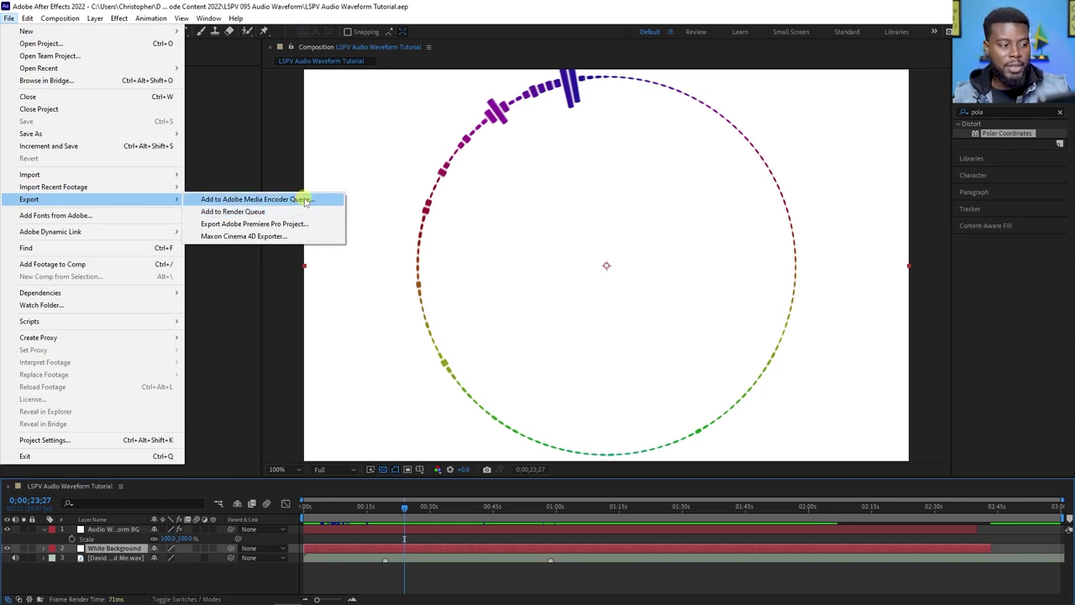
Fit the viewer and drag the LearnShare logo PNG into the composition
left_click(283, 468)
left_click(284, 269)
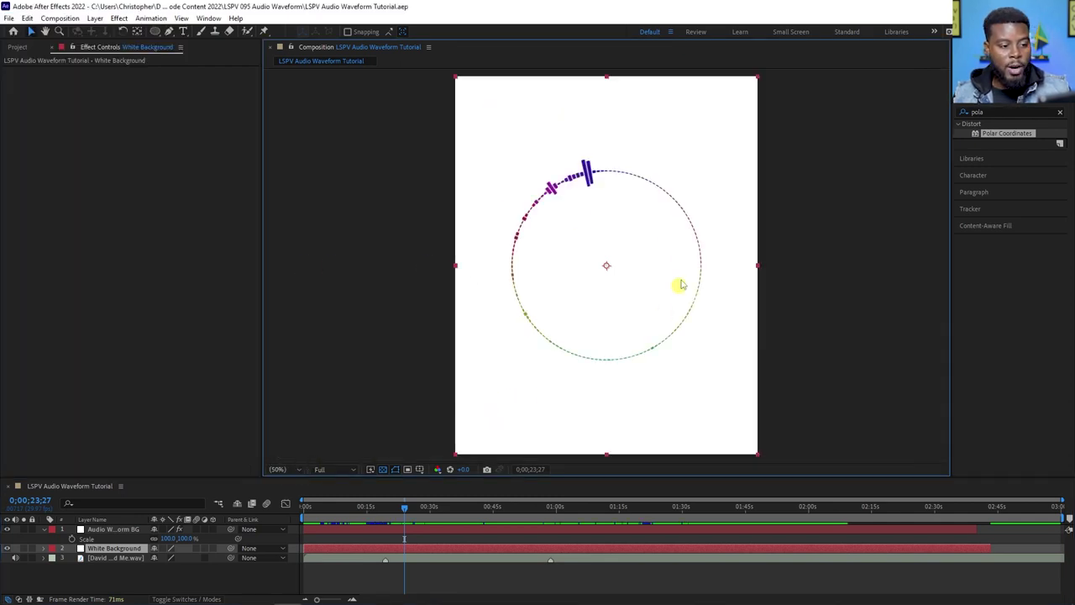
left_click(851, 257)
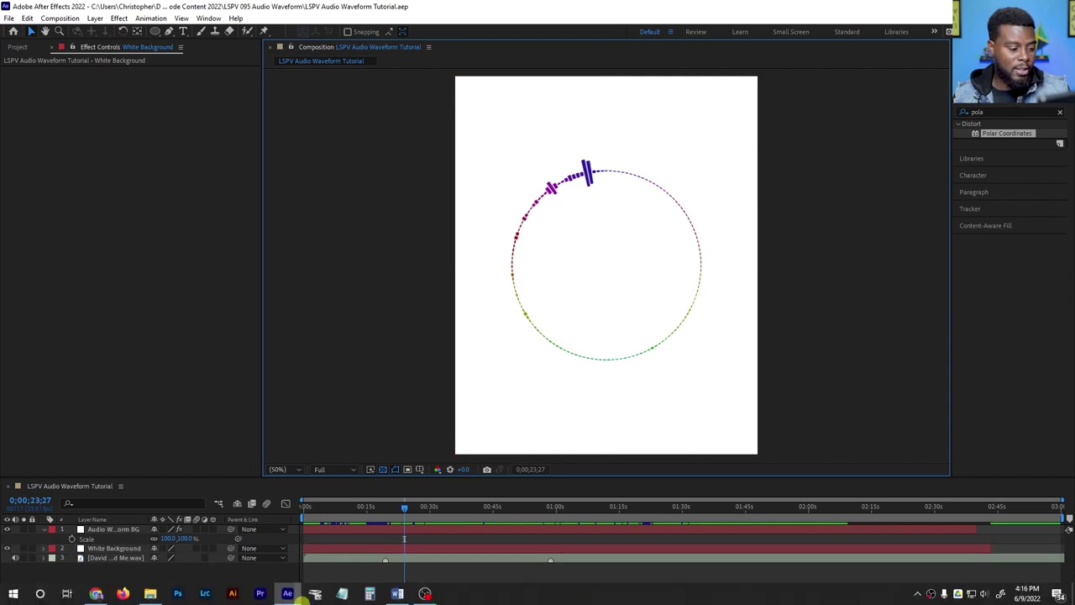
left_click_drag(603, 600, 624, 247)
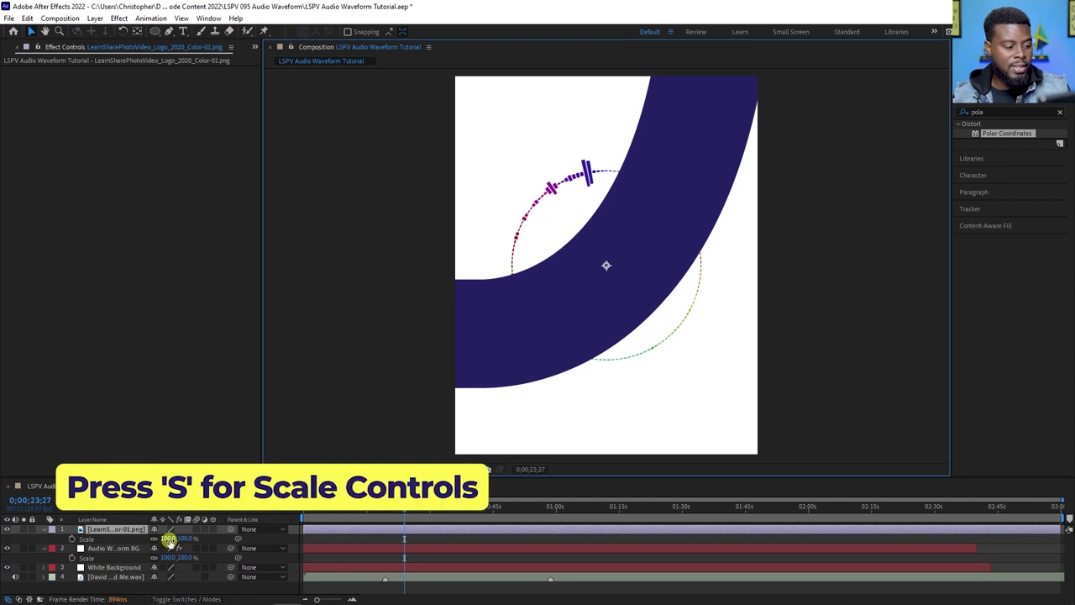
Scale the logo layer down to 40%, trying 50% first
left_click_drag(168, 539, 160, 538)
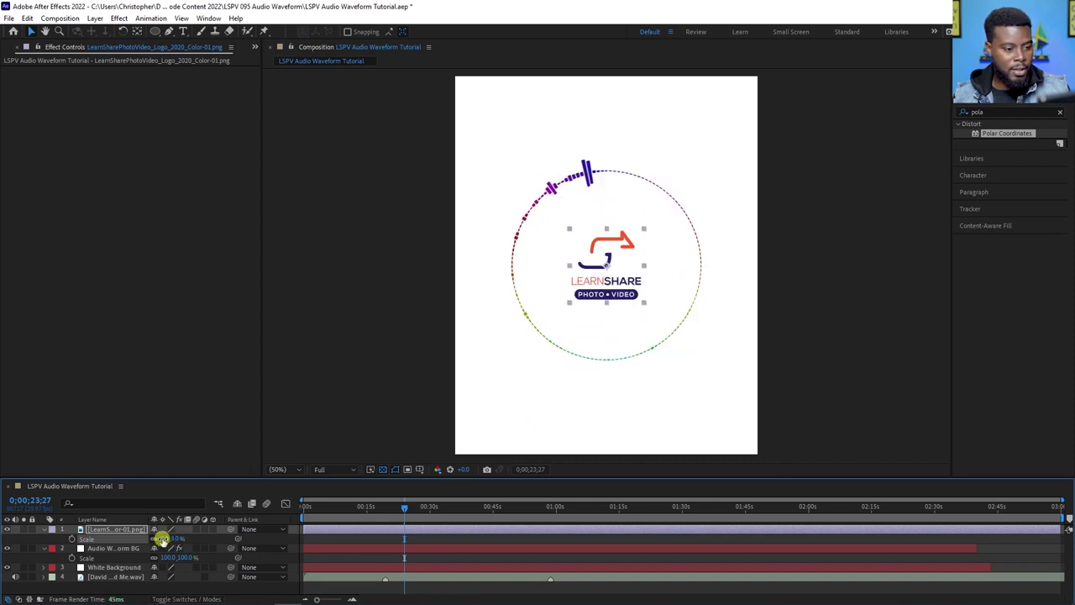
left_click(163, 537)
type("50")
key("Return")
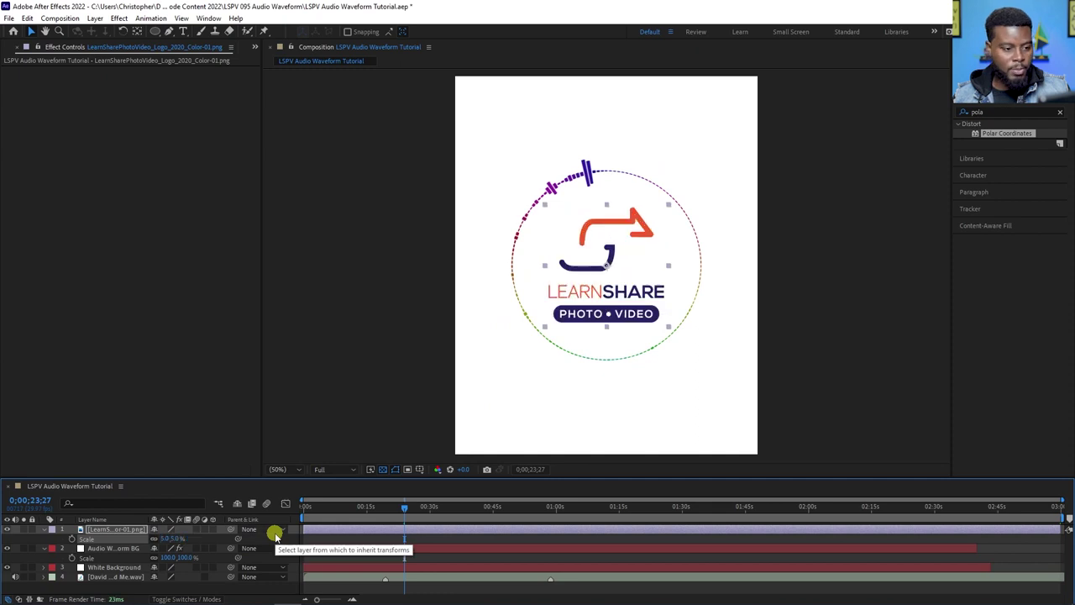
left_click(165, 537)
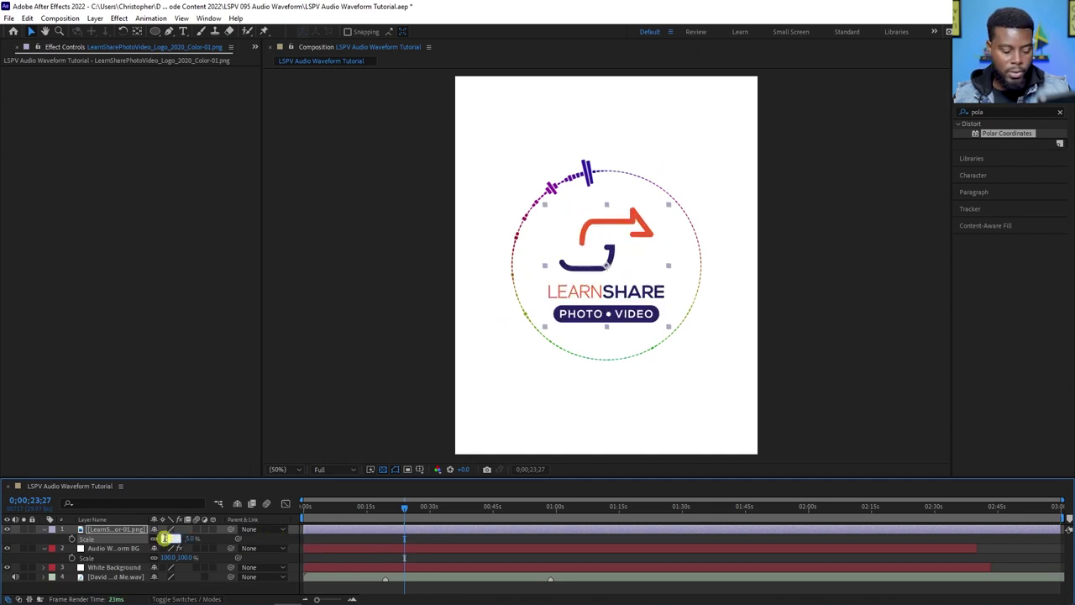
type("40")
key("Return")
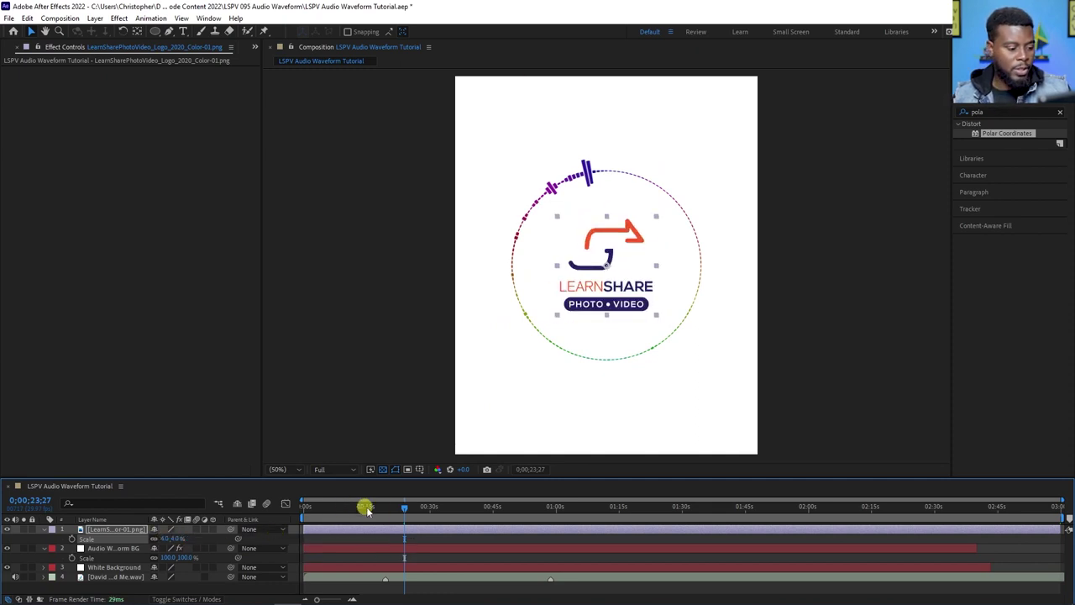
left_click(492, 541)
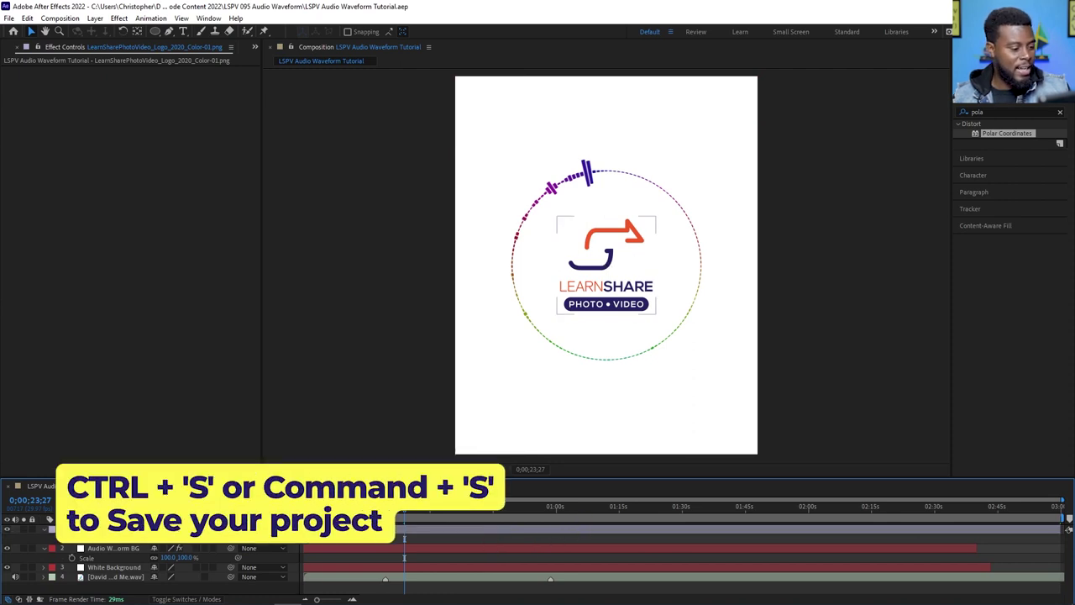
Set Hue Interpolation to 0° and eyedrop the logo orange for Inside and Outside colours
left_click(117, 547)
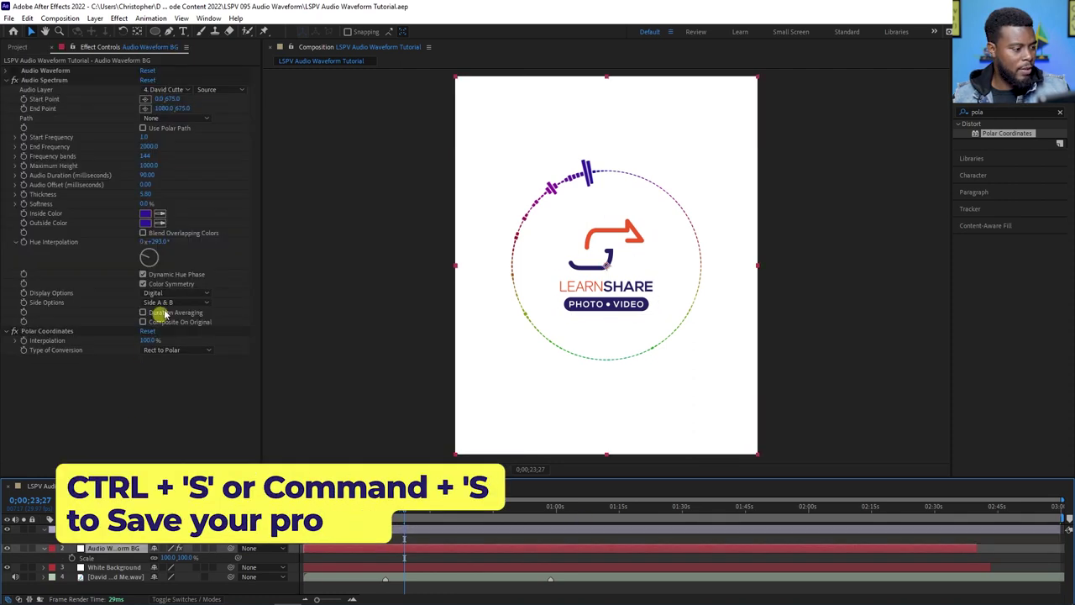
left_click(157, 241)
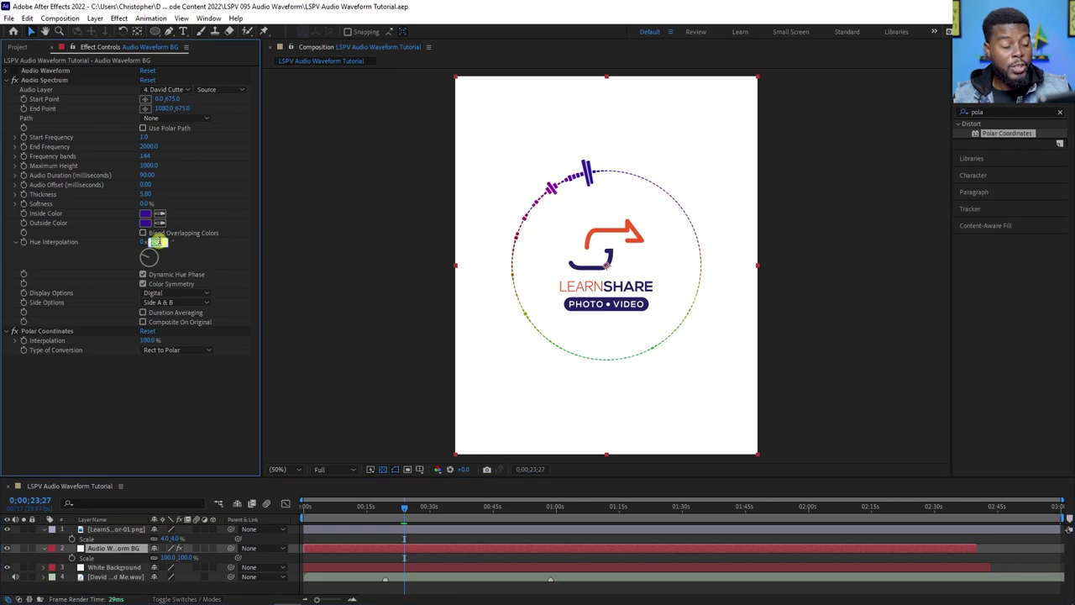
key("Return")
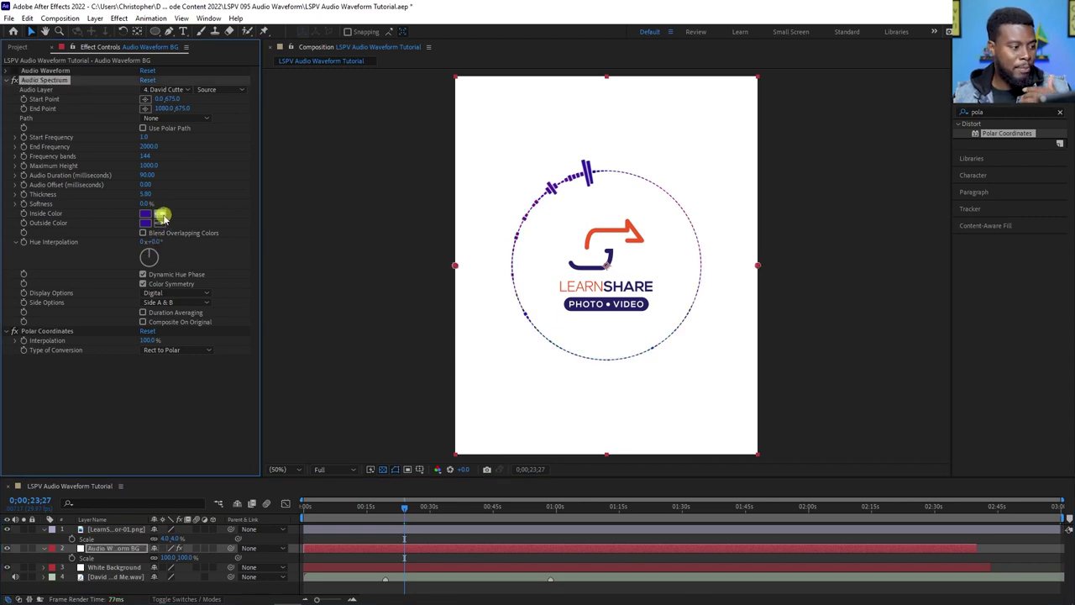
key("slash")
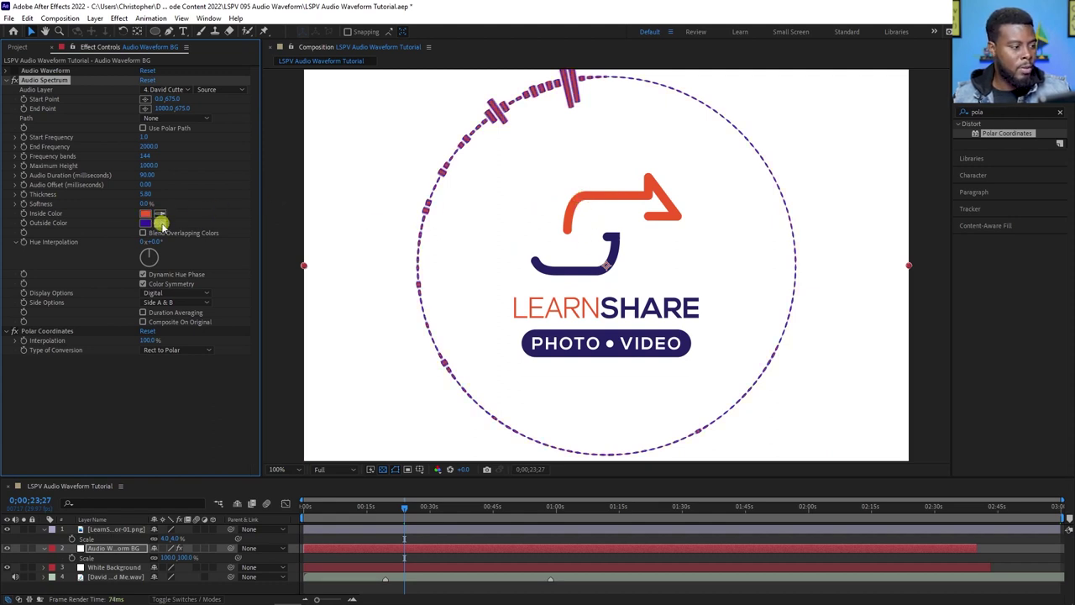
left_click(593, 191)
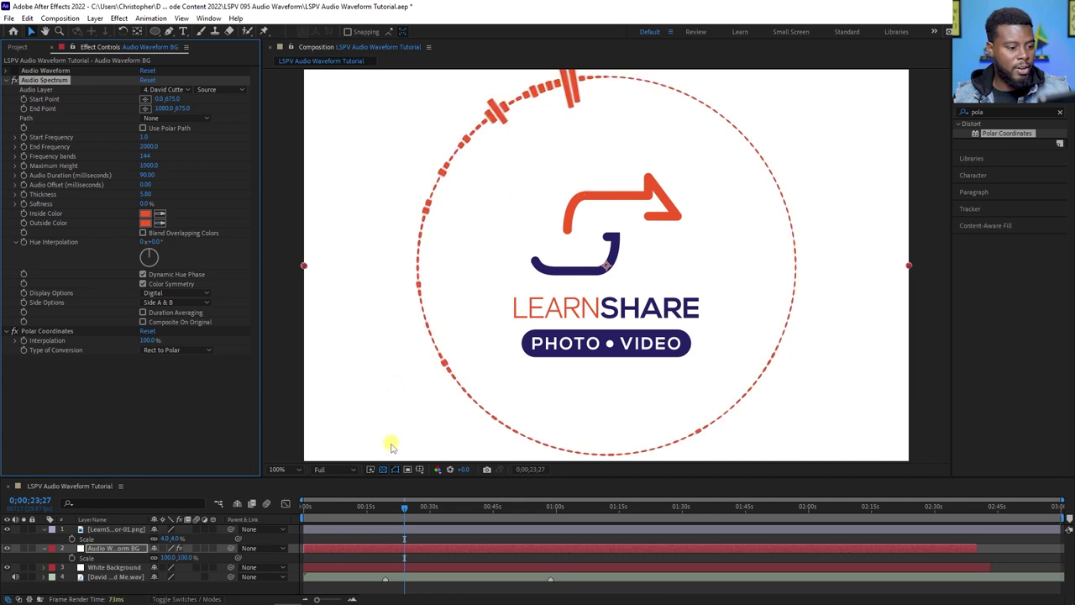
left_click(298, 470)
left_click(306, 271)
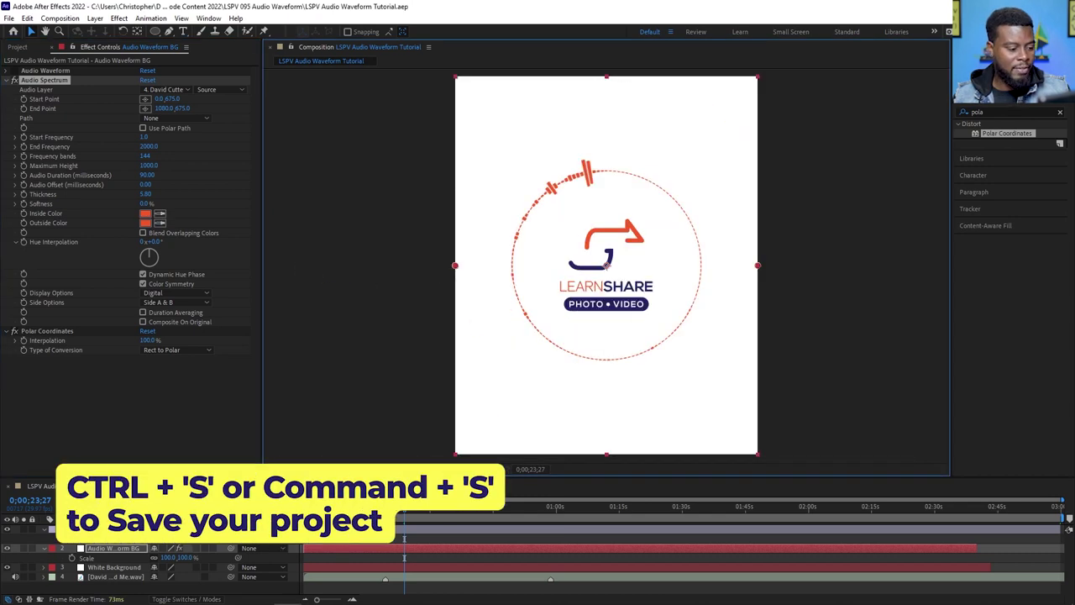
key("Home")
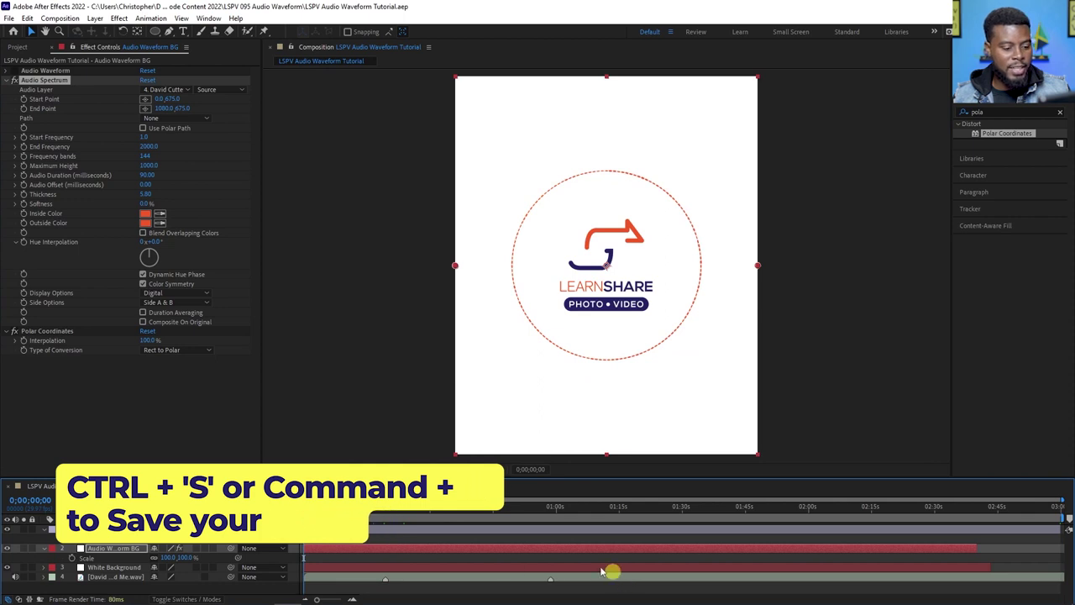
Play from about 0;00;34;05, then scrub to about 0;00;38;21 to watch the bars react
left_click(447, 507)
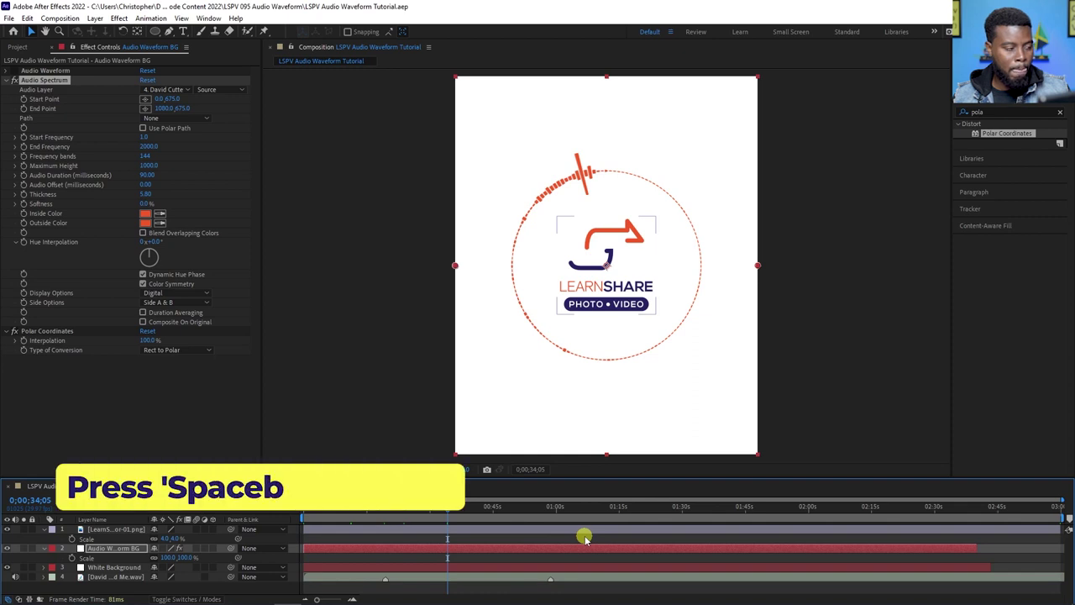
key("space")
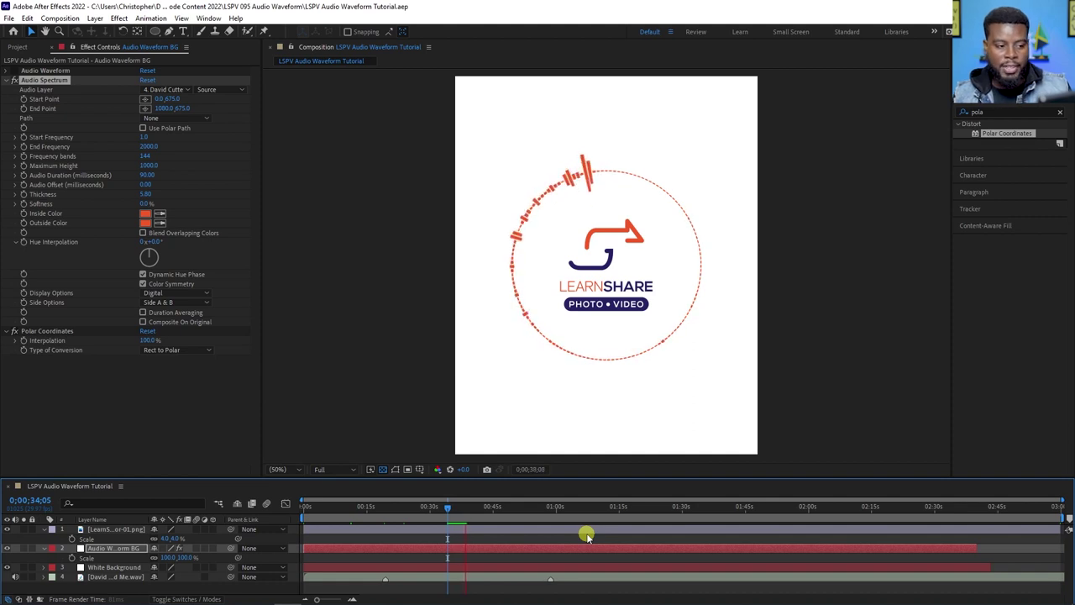
key("space")
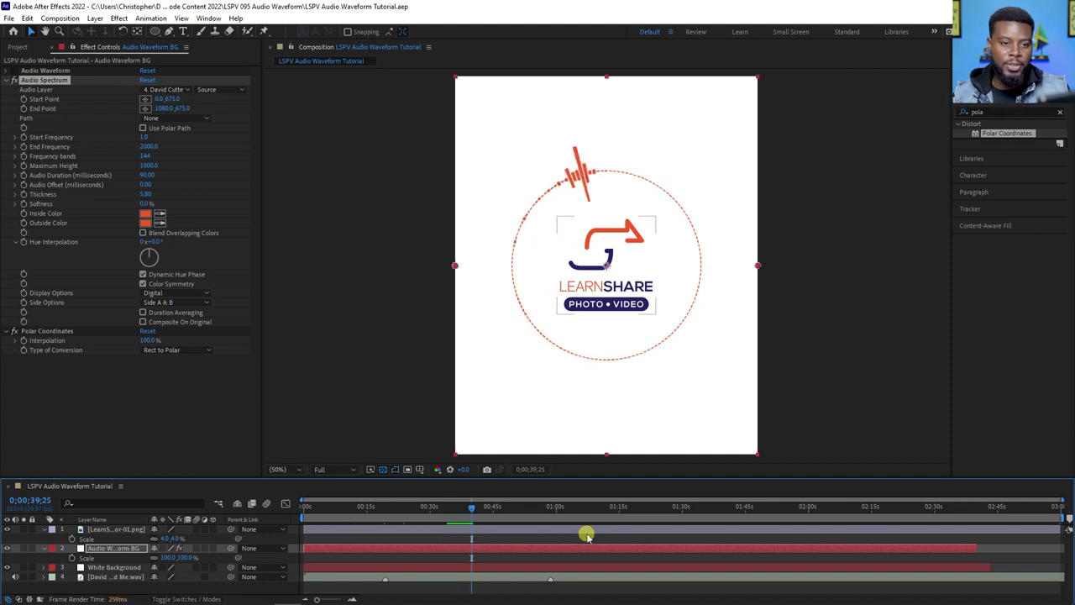
left_click(458, 509)
left_click_drag(459, 509, 471, 515)
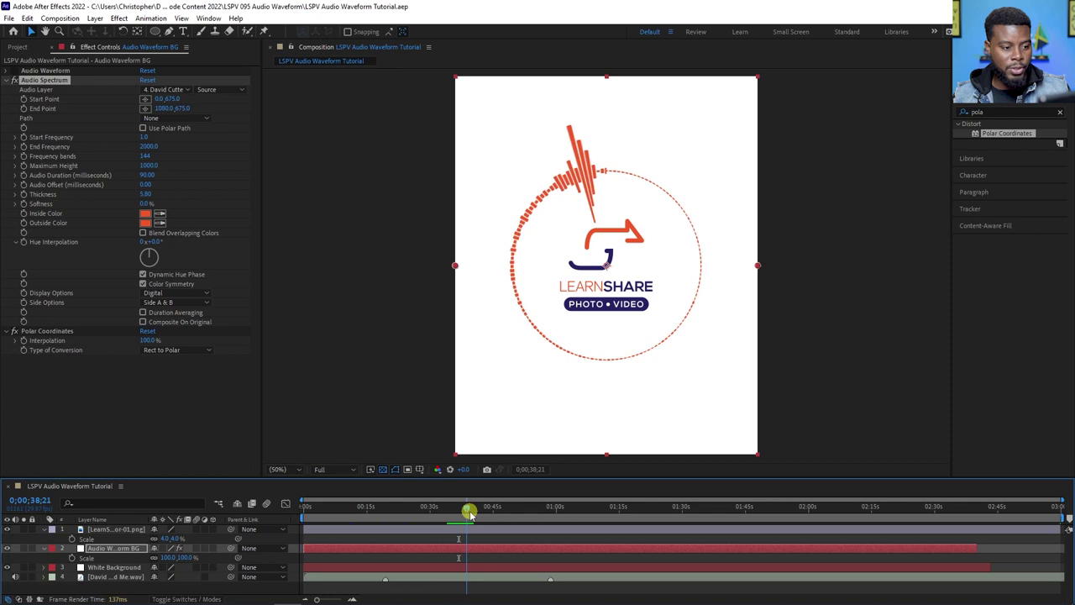
Try Audio Spectrum Maximum Height values of 700, then 500, and fit the composition in view
key("slash")
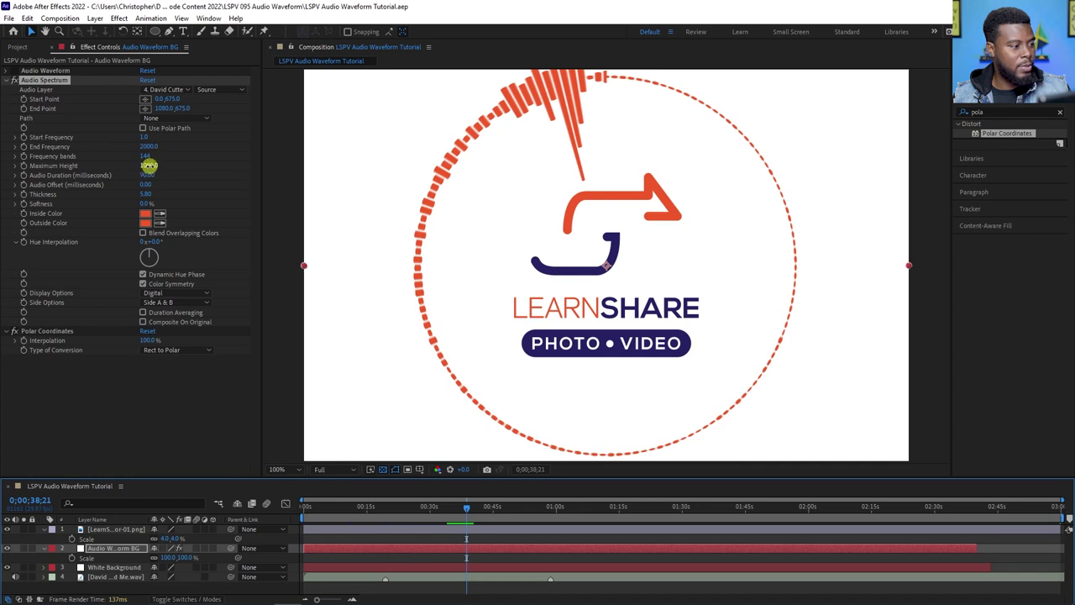
left_click(148, 166)
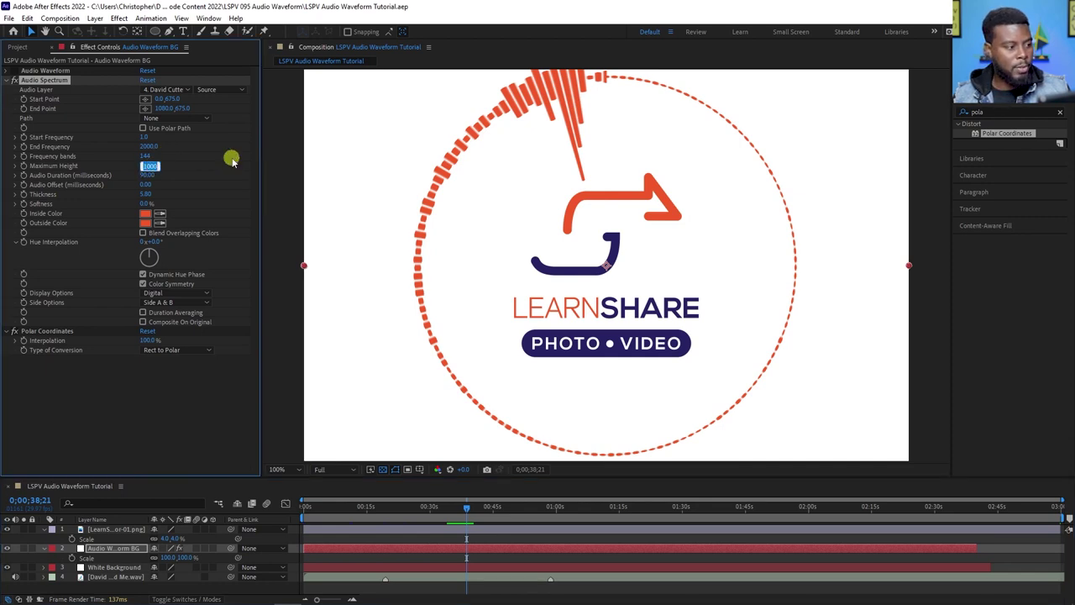
key("Return")
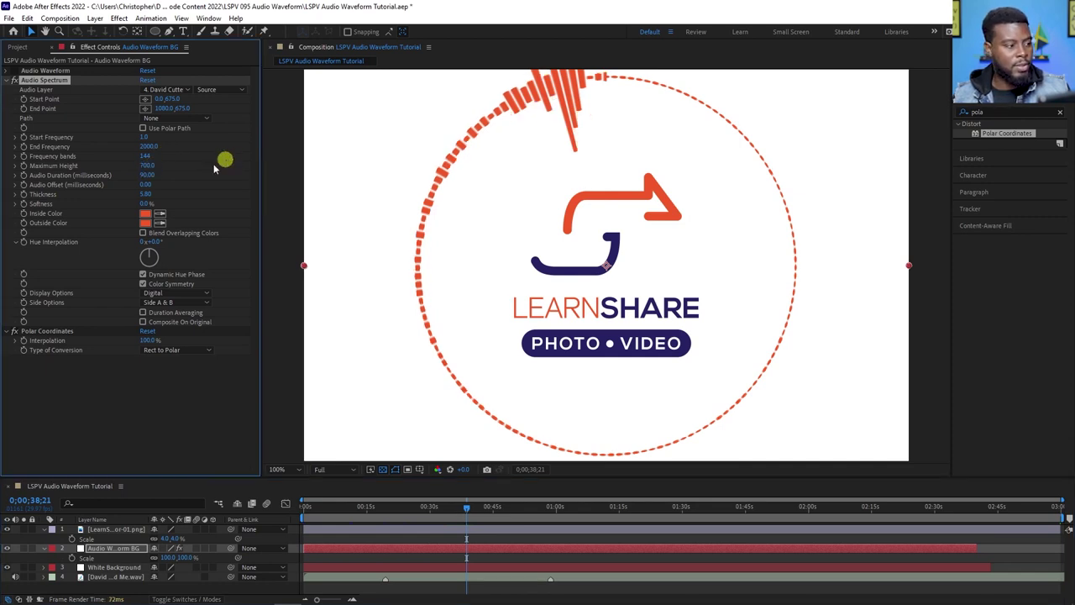
key("Return")
left_click(281, 469)
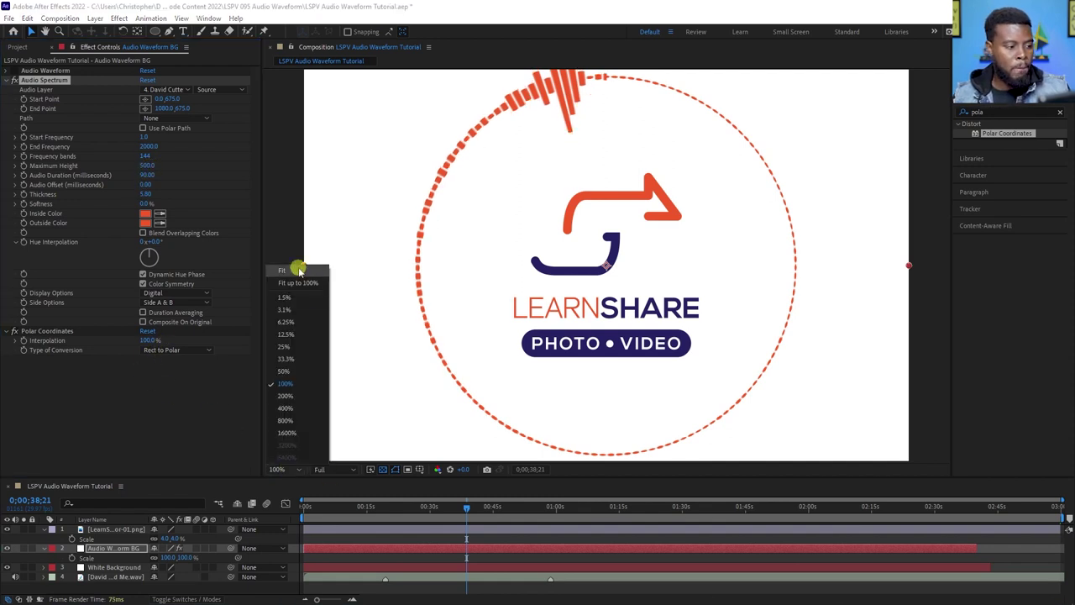
left_click(286, 270)
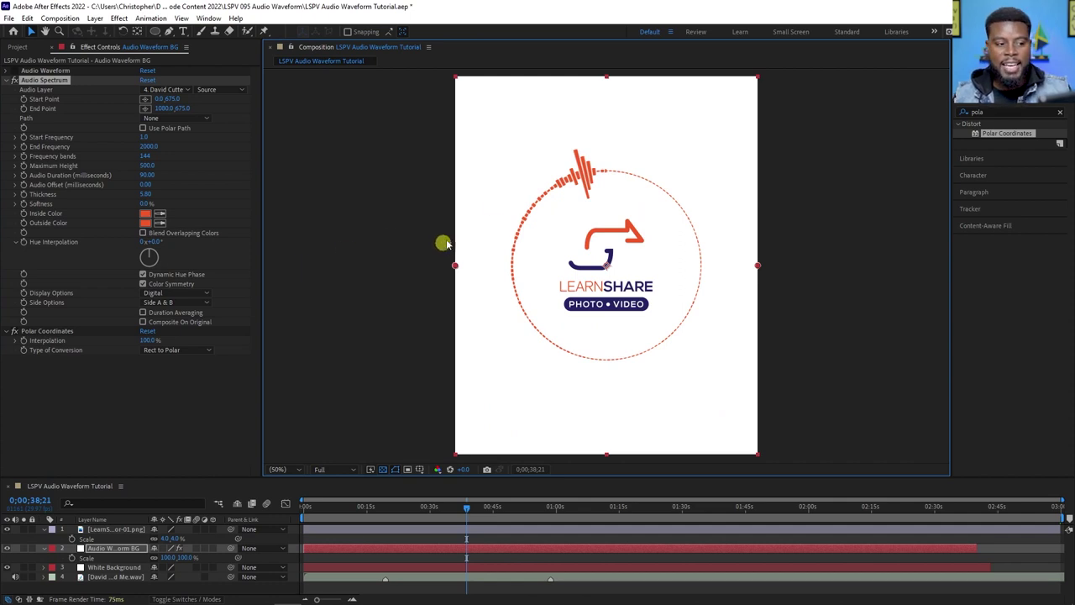
Set Audio Spectrum Side Options to Side B, raise Maximum Height to 1290, and preview playback
left_click(799, 222)
left_click(733, 157)
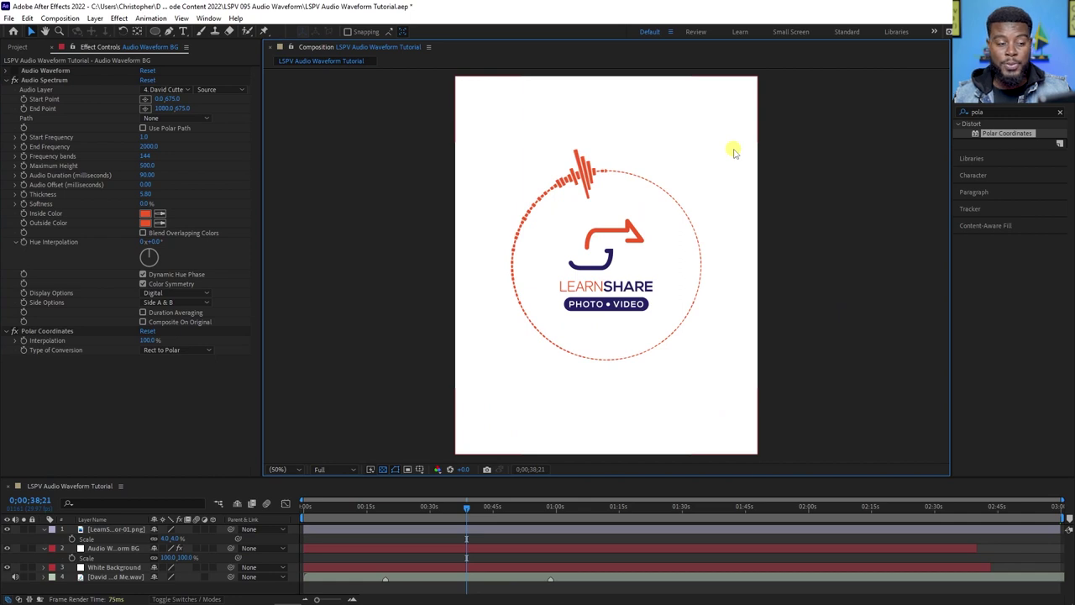
left_click(176, 302)
left_click(189, 327)
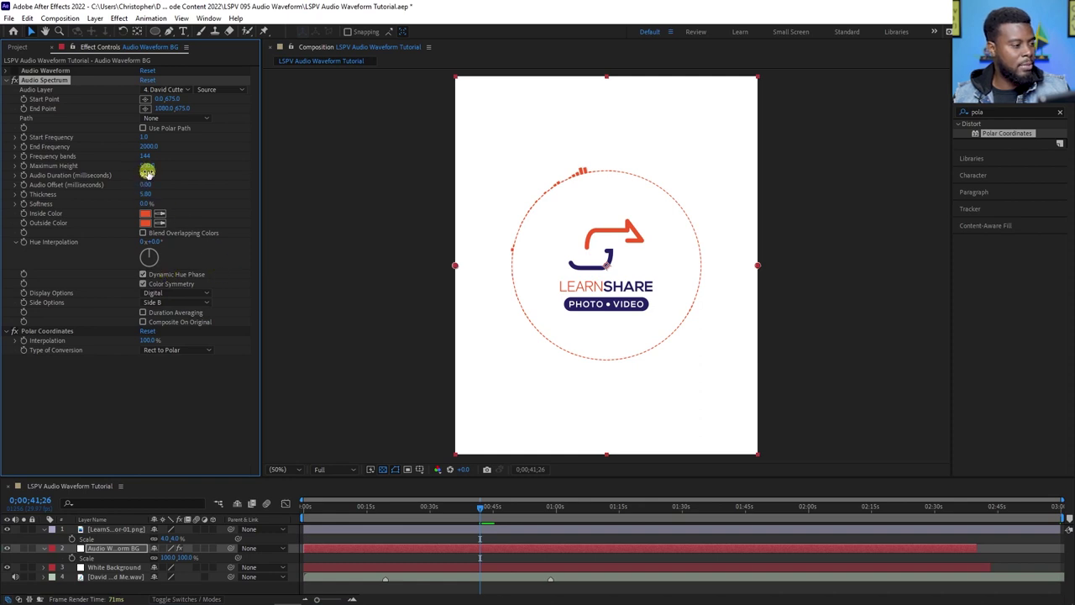
left_click_drag(147, 166, 198, 165)
key("space")
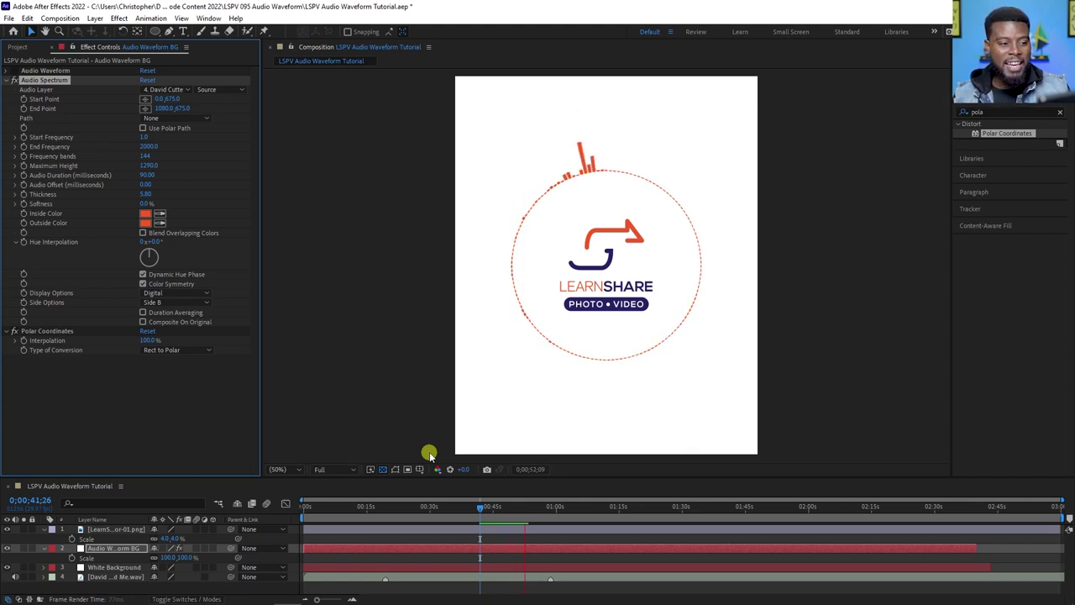
Stop playback and add the composition to the Adobe Media Encoder queue via File > Export
key("space")
left_click(8, 19)
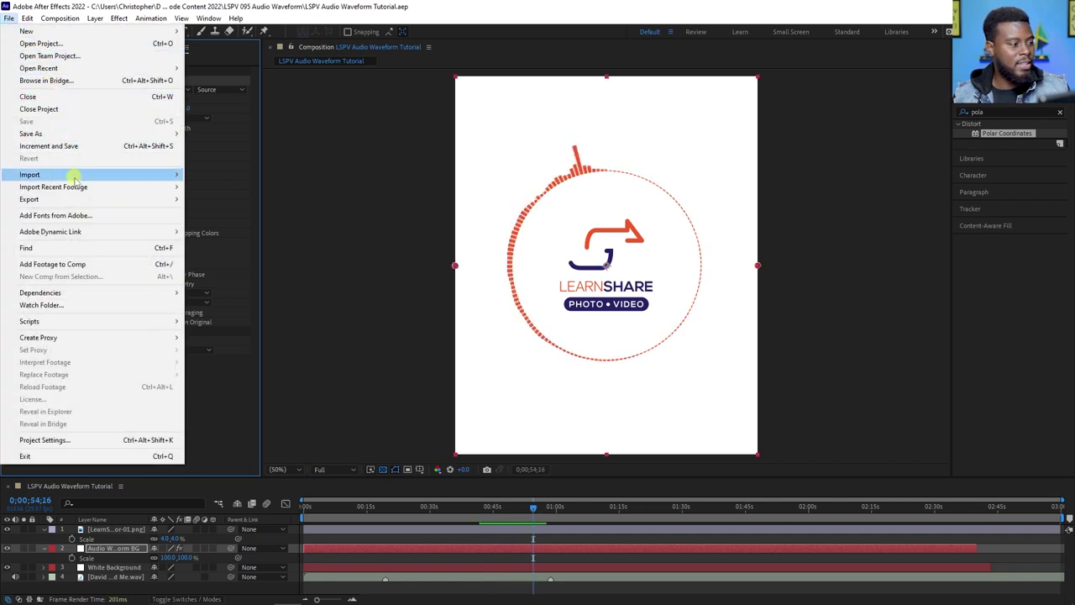
mouse_move(121, 199)
left_click(236, 200)
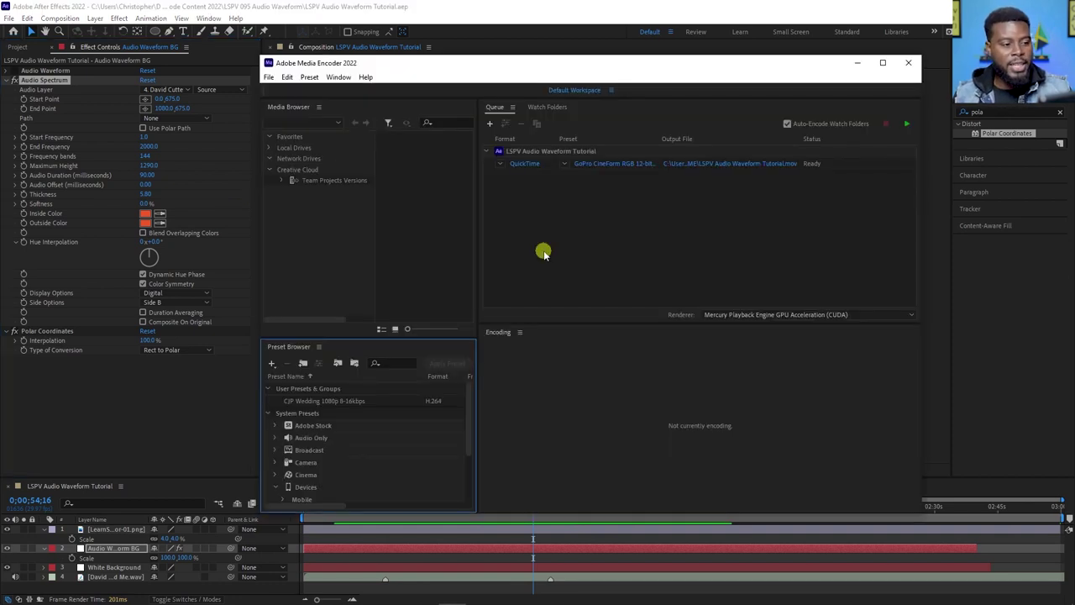
Apply the Web Video > Social Media Facebook 1080p Full HD preset to the queued comp and start the queue
left_click(550, 164)
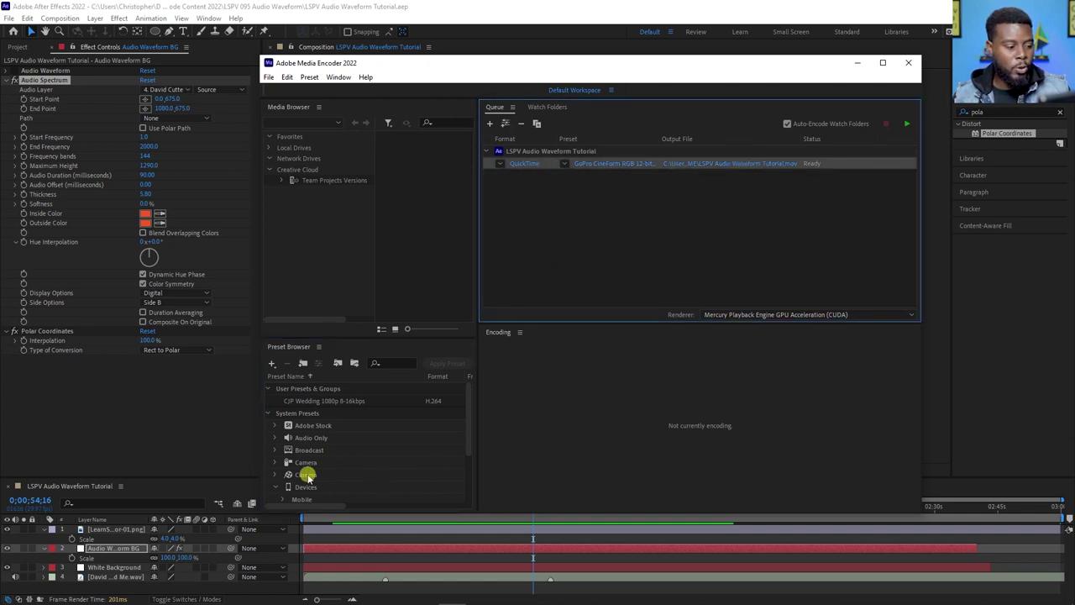
scroll(339, 429, "down", 3)
left_click(280, 489)
scroll(302, 479, "down", 3)
scroll(324, 460, "up", 1)
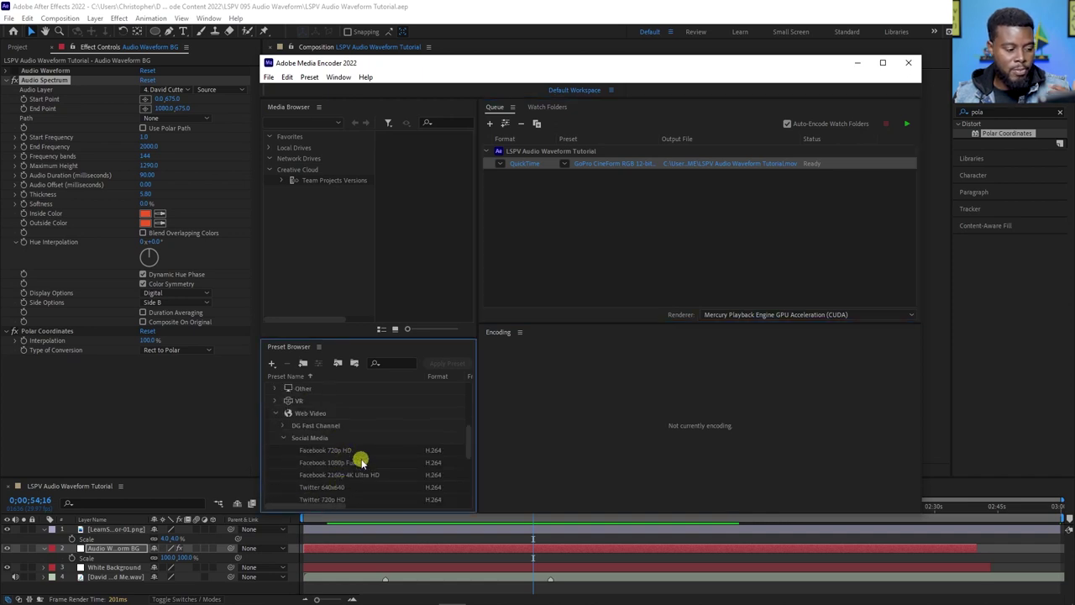
scroll(370, 458, "down", 2)
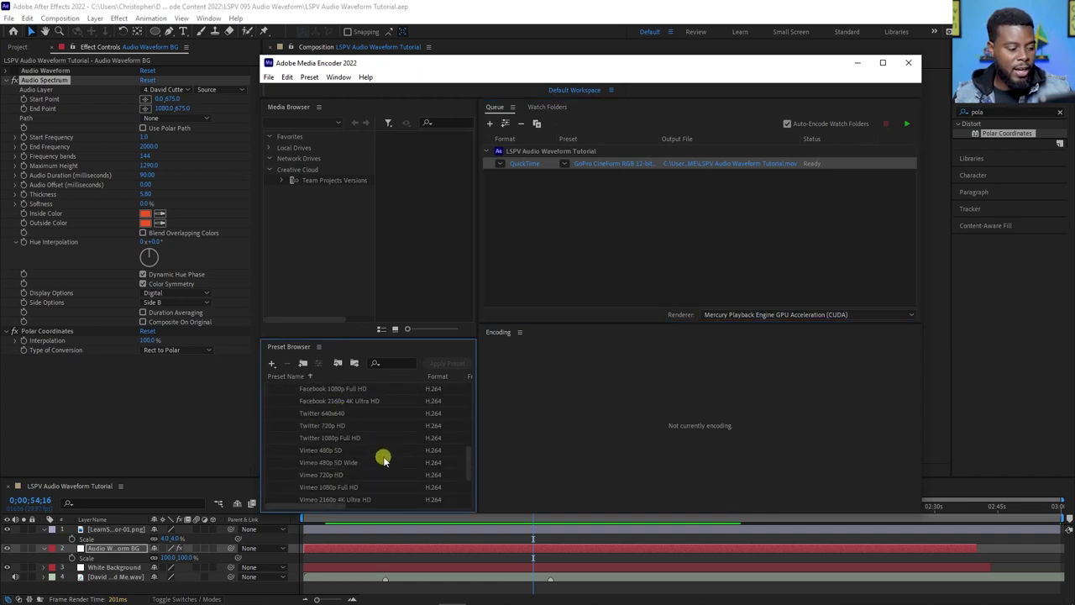
left_click_drag(341, 422, 629, 169)
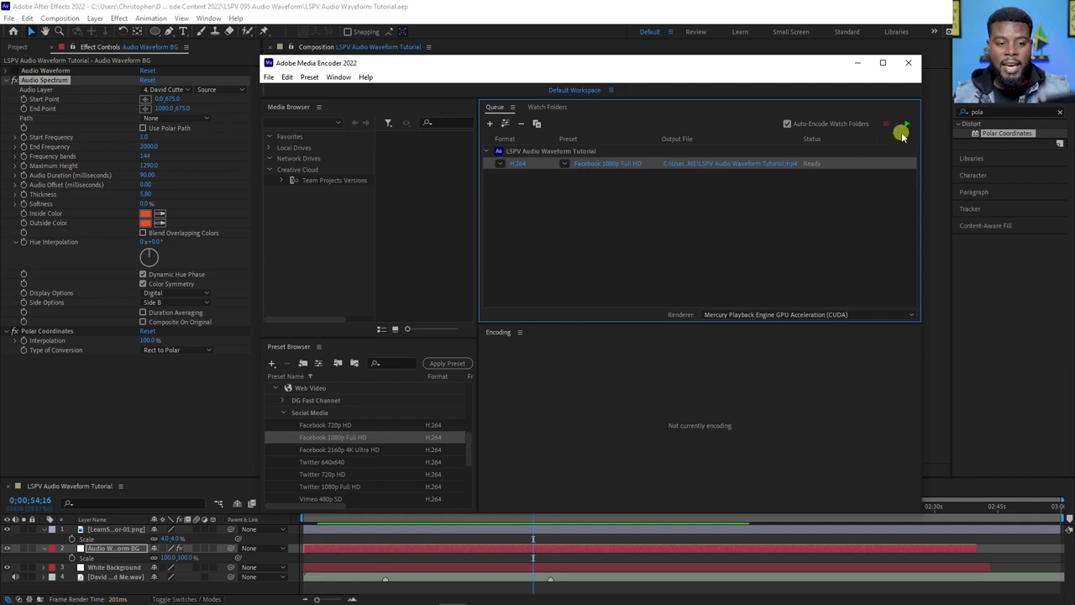
left_click(905, 127)
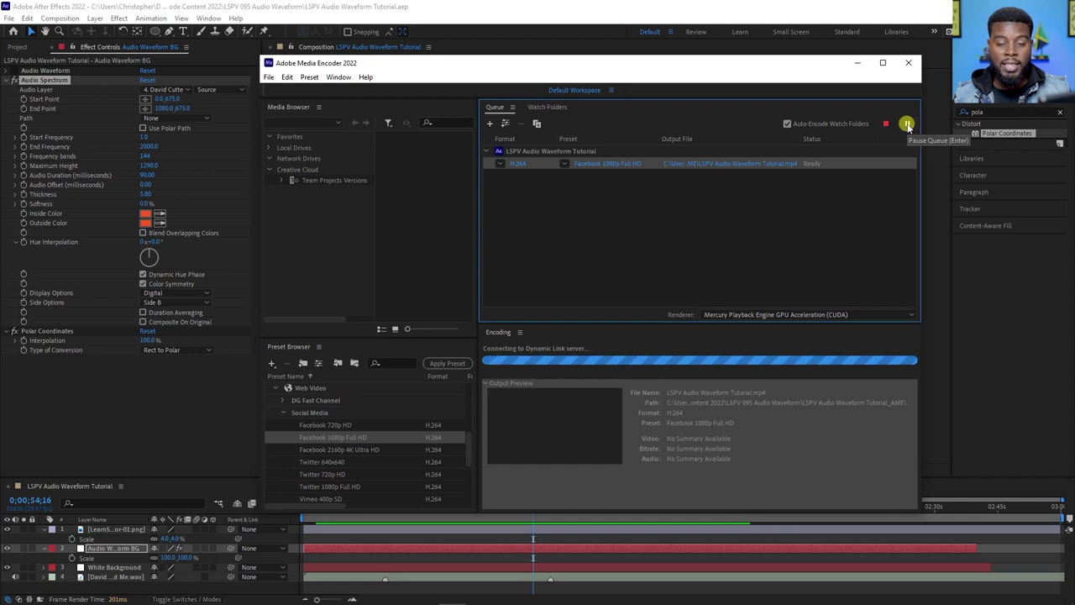